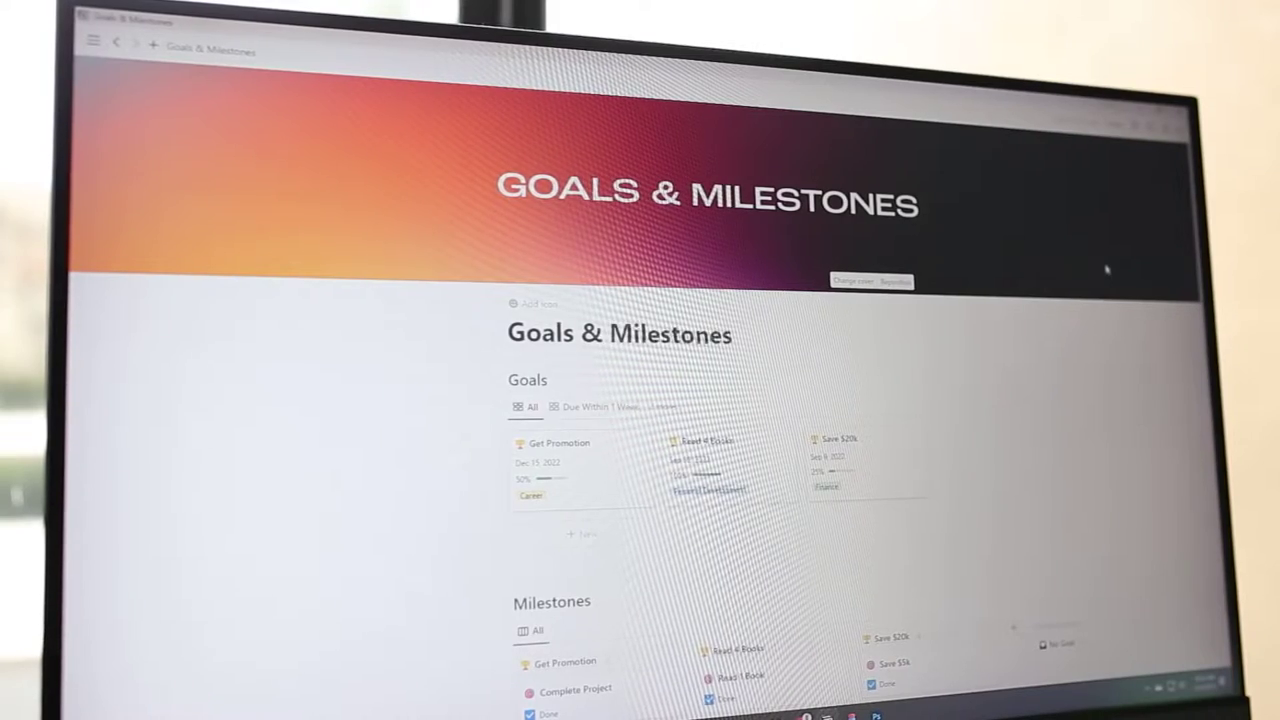
# Scroll the finished template preview and enter 'Read 4 Books' as a title
pyautogui.scroll(-7, 764, 441)
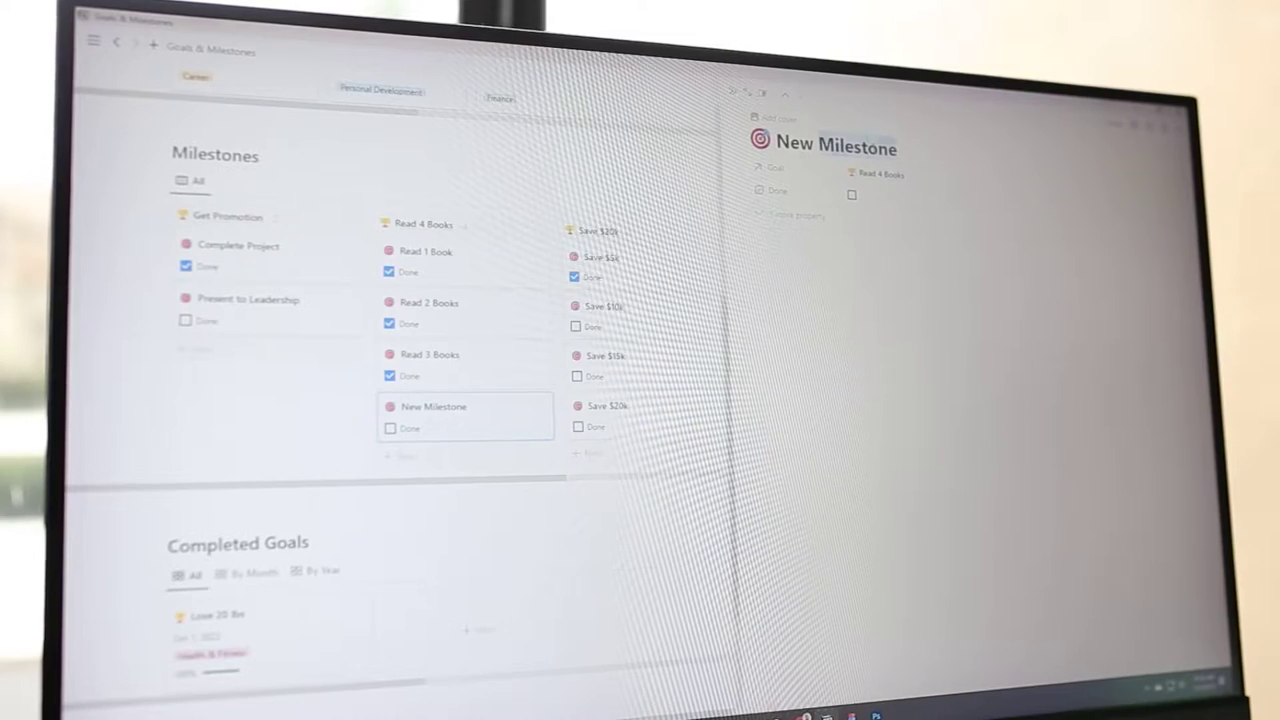
pyautogui.write('Read 4 Bo')
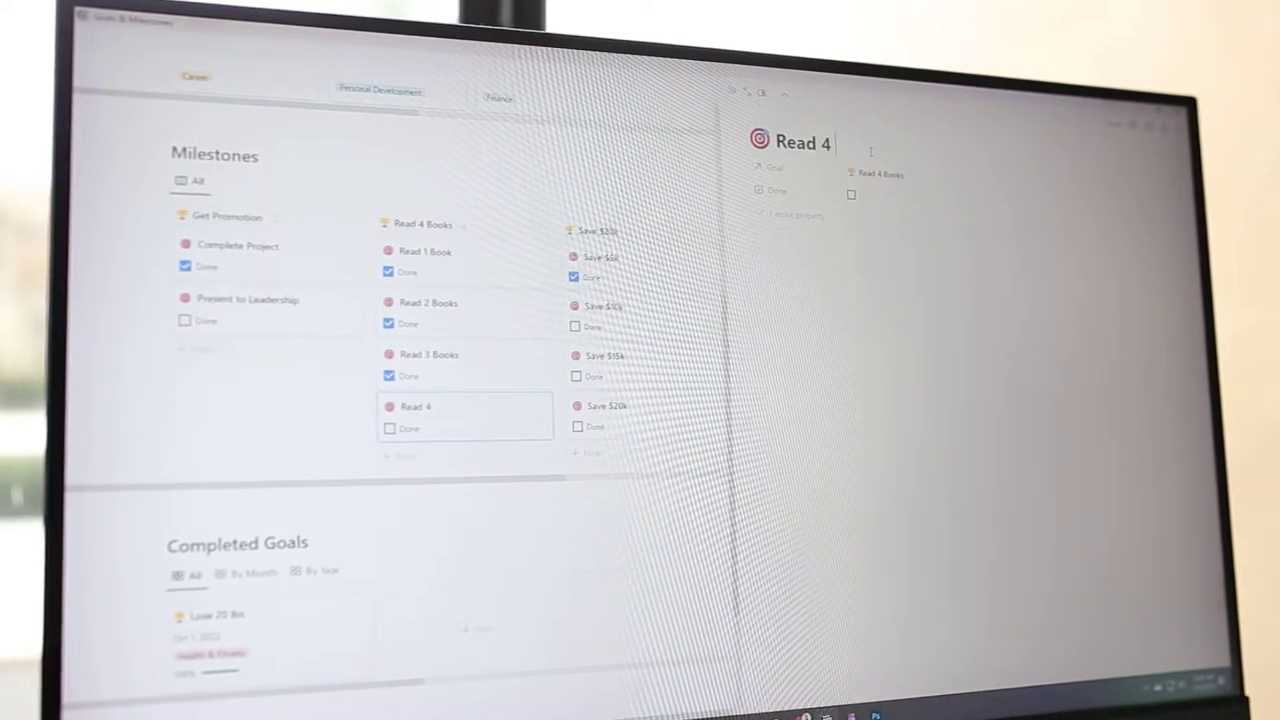
pyautogui.write('oks')
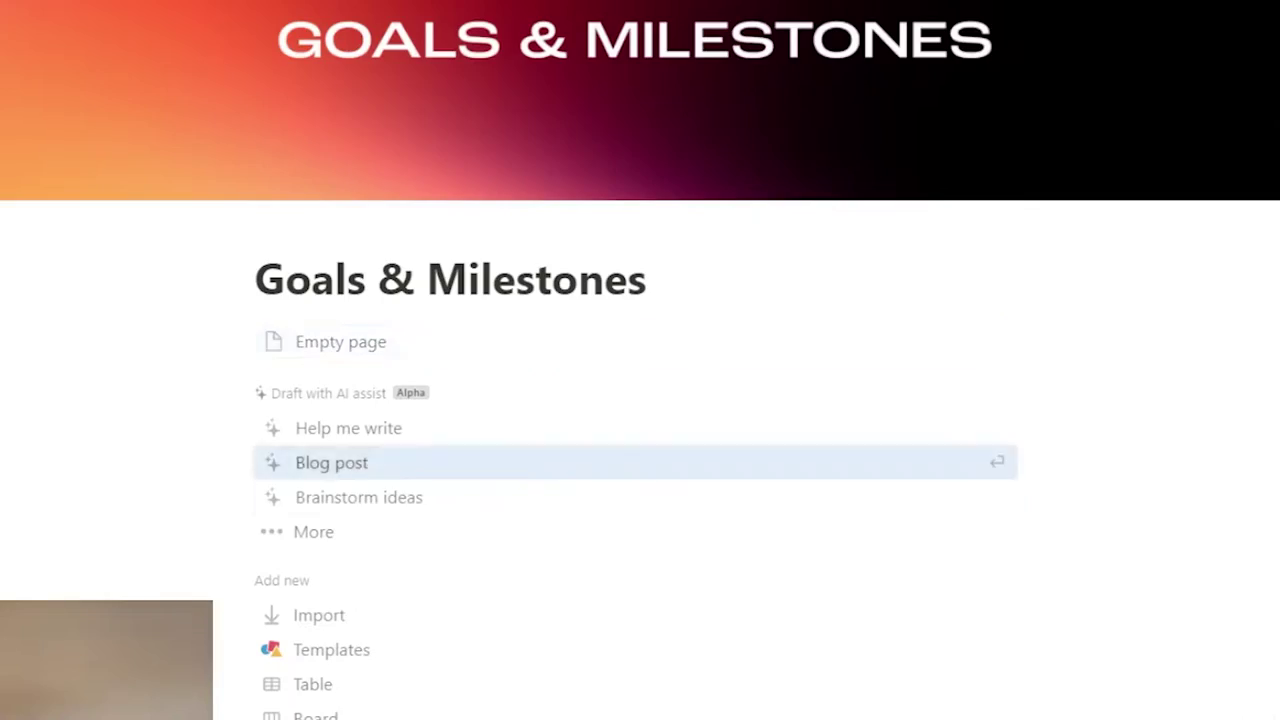
# Add a 'Goals' heading with a gallery database named Goals Database, its title hidden
pyautogui.write('/head')
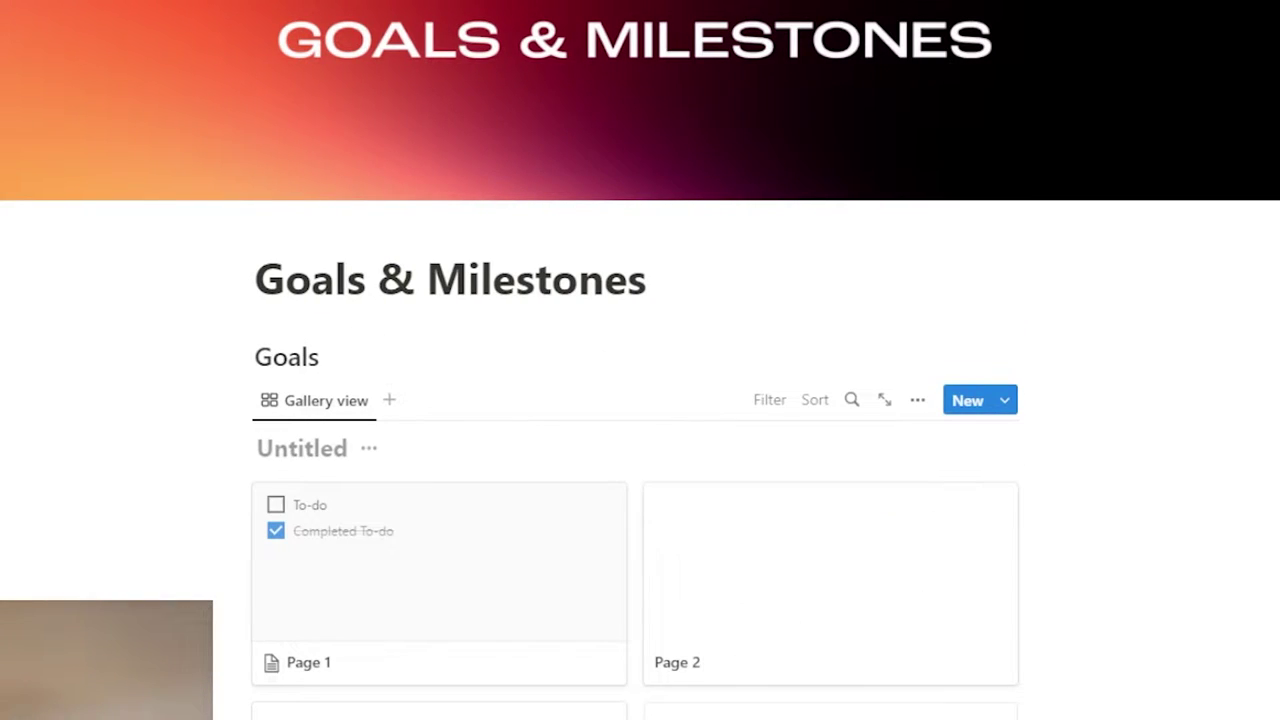
pyautogui.write('Goals Database')
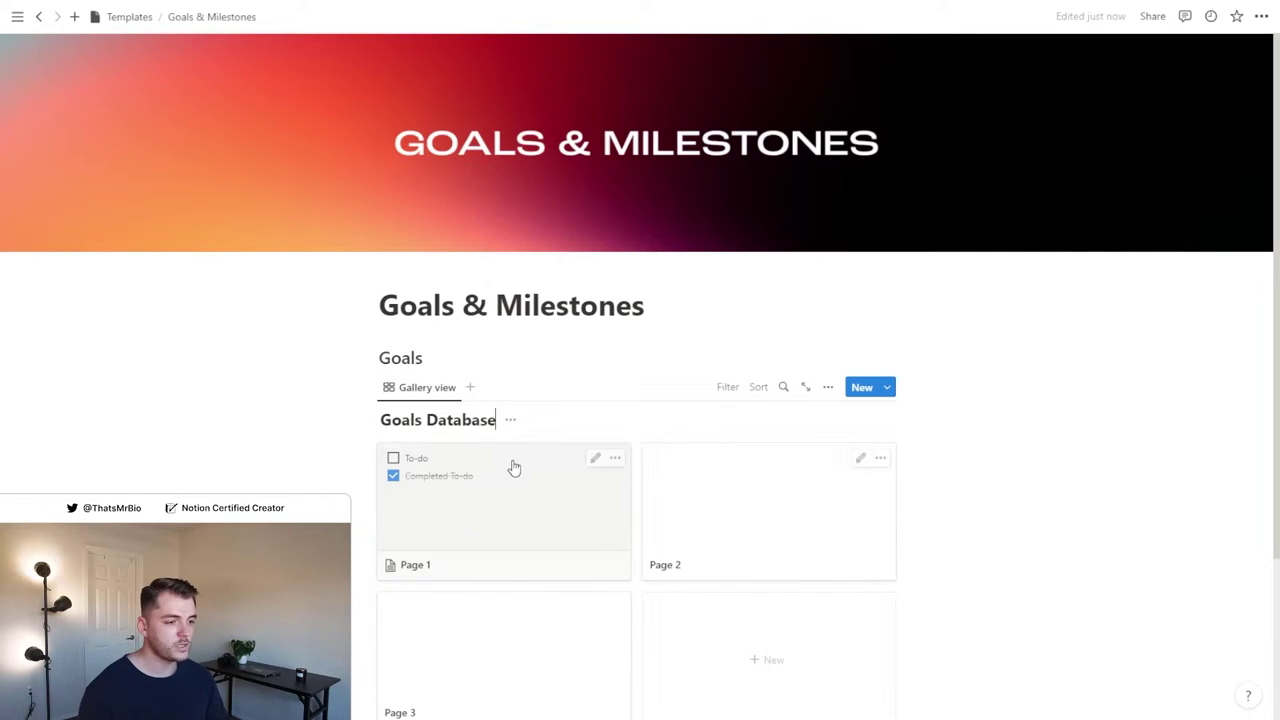
pyautogui.click(512, 420)
pyautogui.click(551, 497)
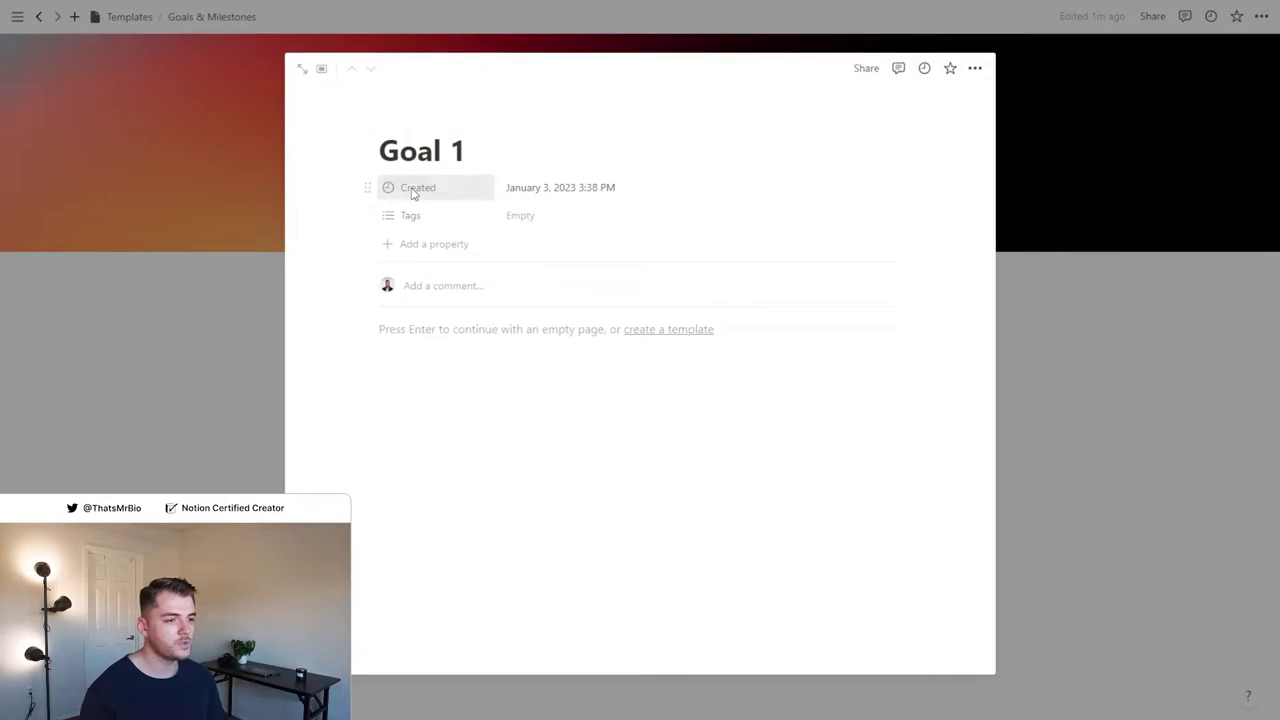
# Delete Goal 1's Created property
pyautogui.click(409, 194)
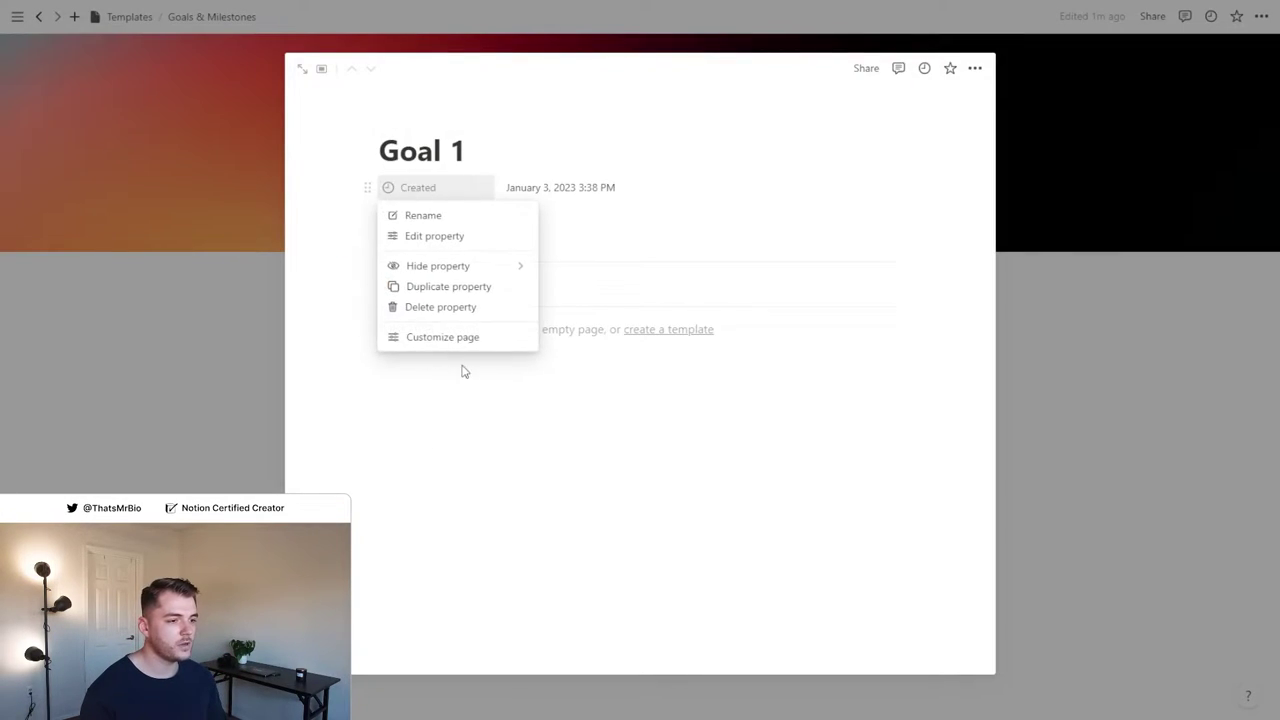
pyautogui.click(446, 310)
pyautogui.click(640, 370)
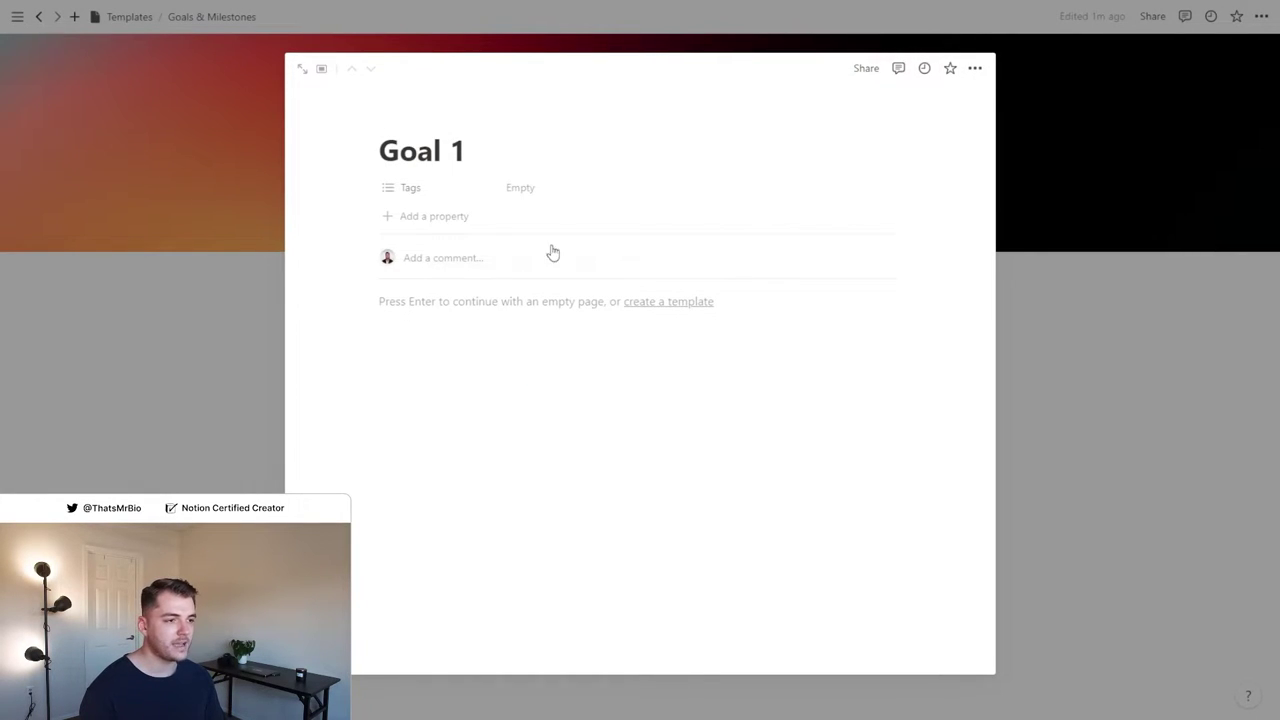
# Tag Goal 1 with new Health & Fitness, Career and Finance tags
pyautogui.click(586, 188)
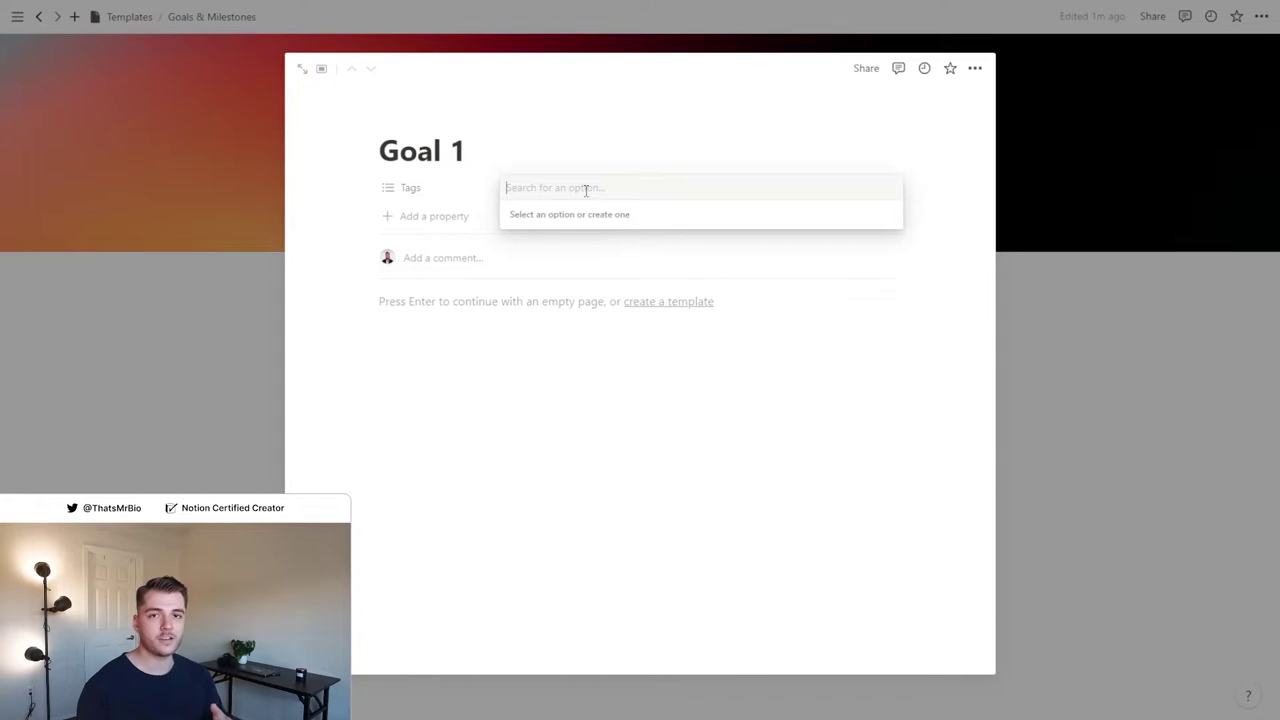
pyautogui.write('Health & Fitness')
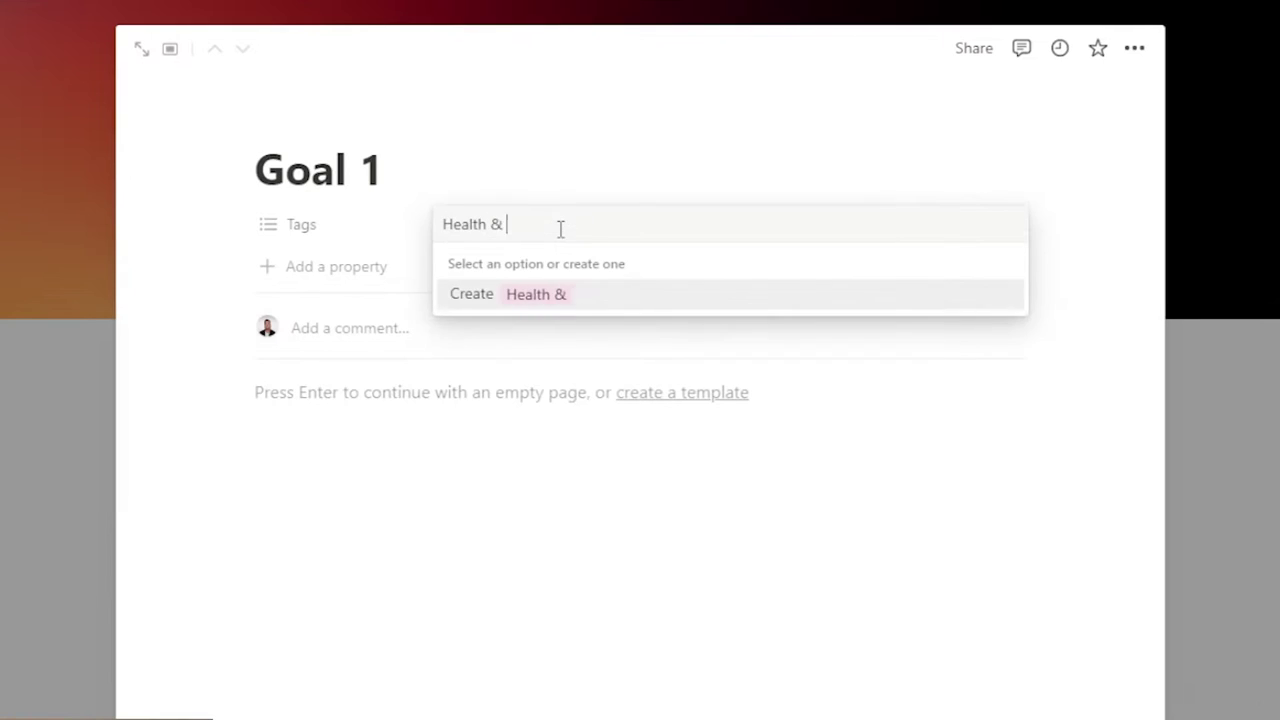
pyautogui.press('Return')
pyautogui.write('Career')
pyautogui.press('Return')
pyautogui.write('Finance')
pyautogui.press('Return')
pyautogui.click(335, 247)
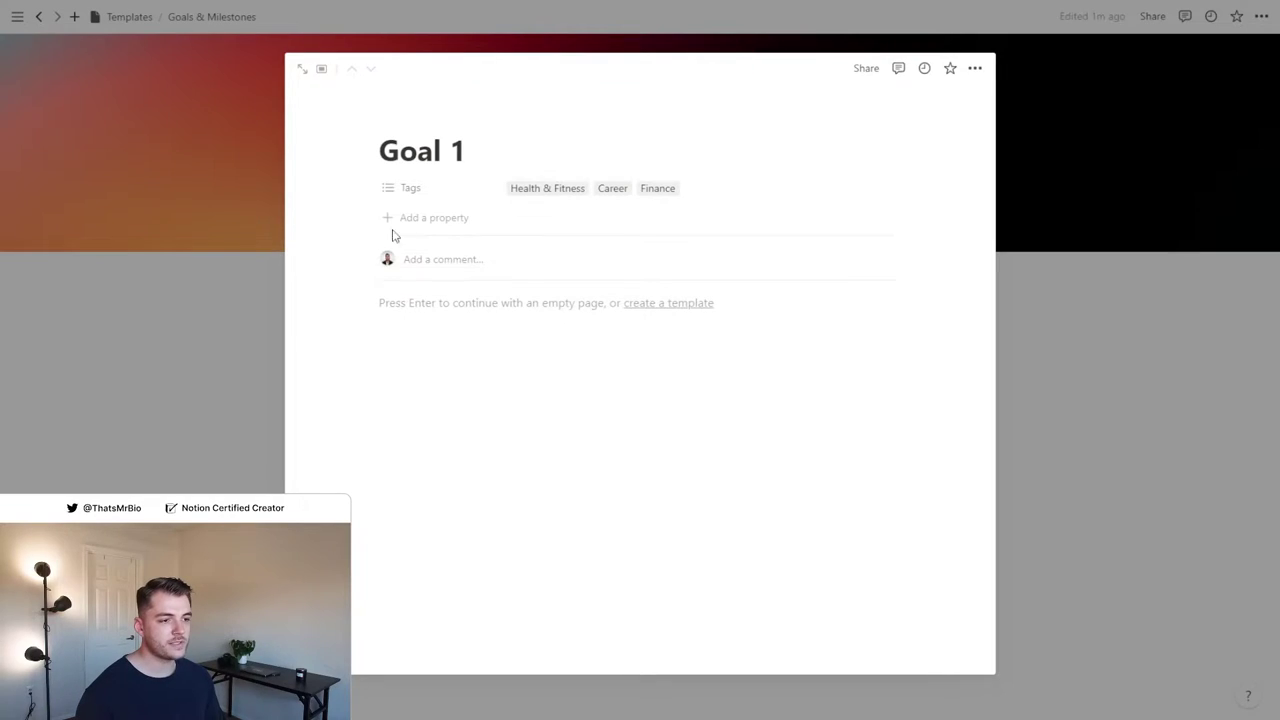
# Add a Date property named Due to the goal
pyautogui.click(432, 217)
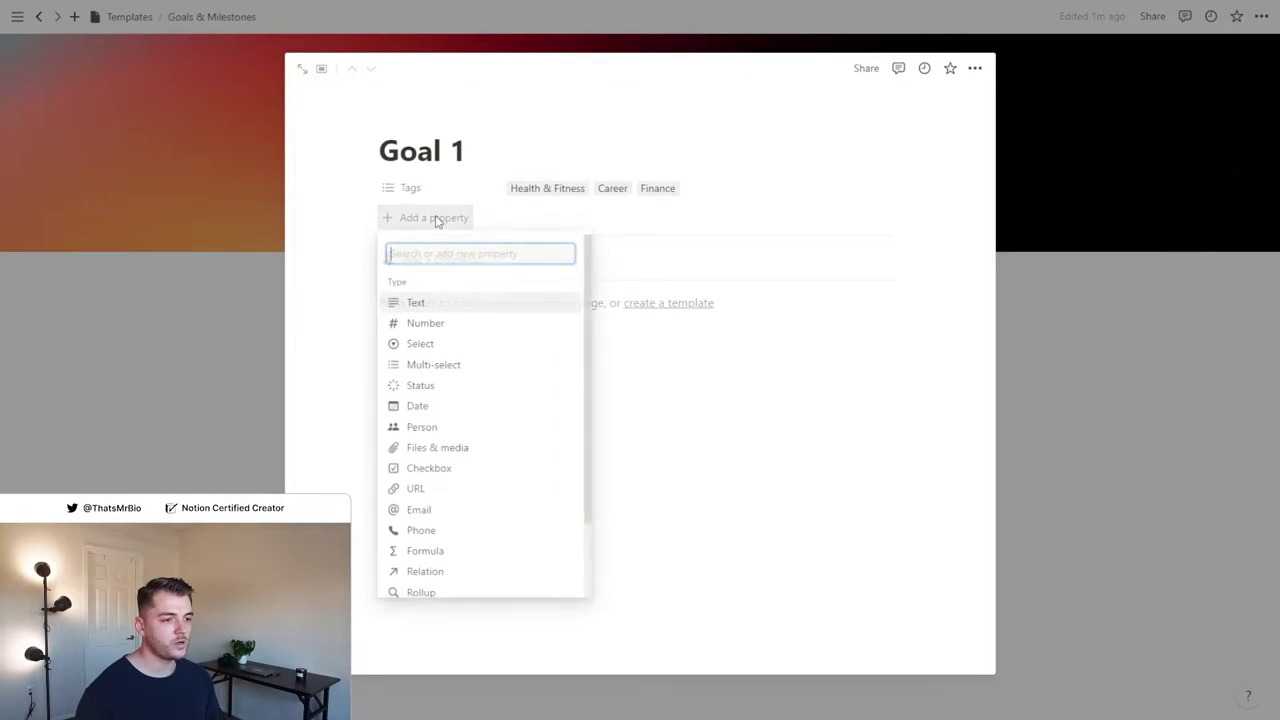
pyautogui.click(458, 414)
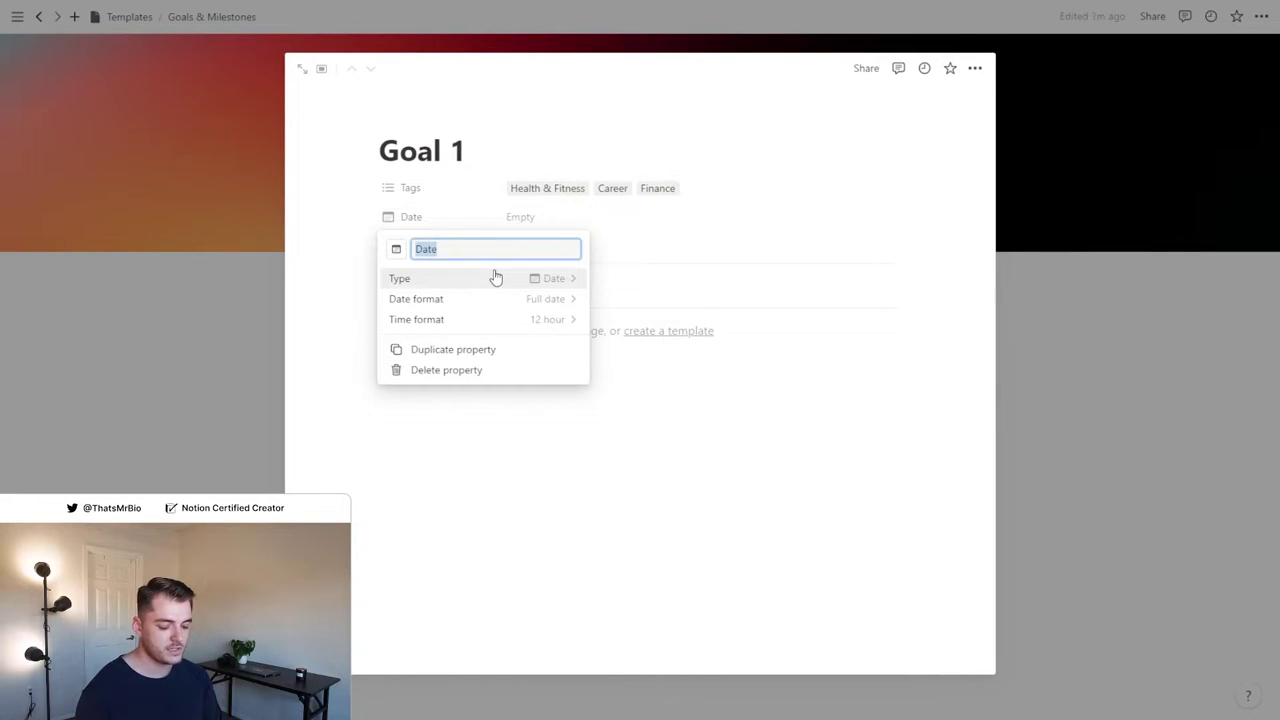
pyautogui.write('Due')
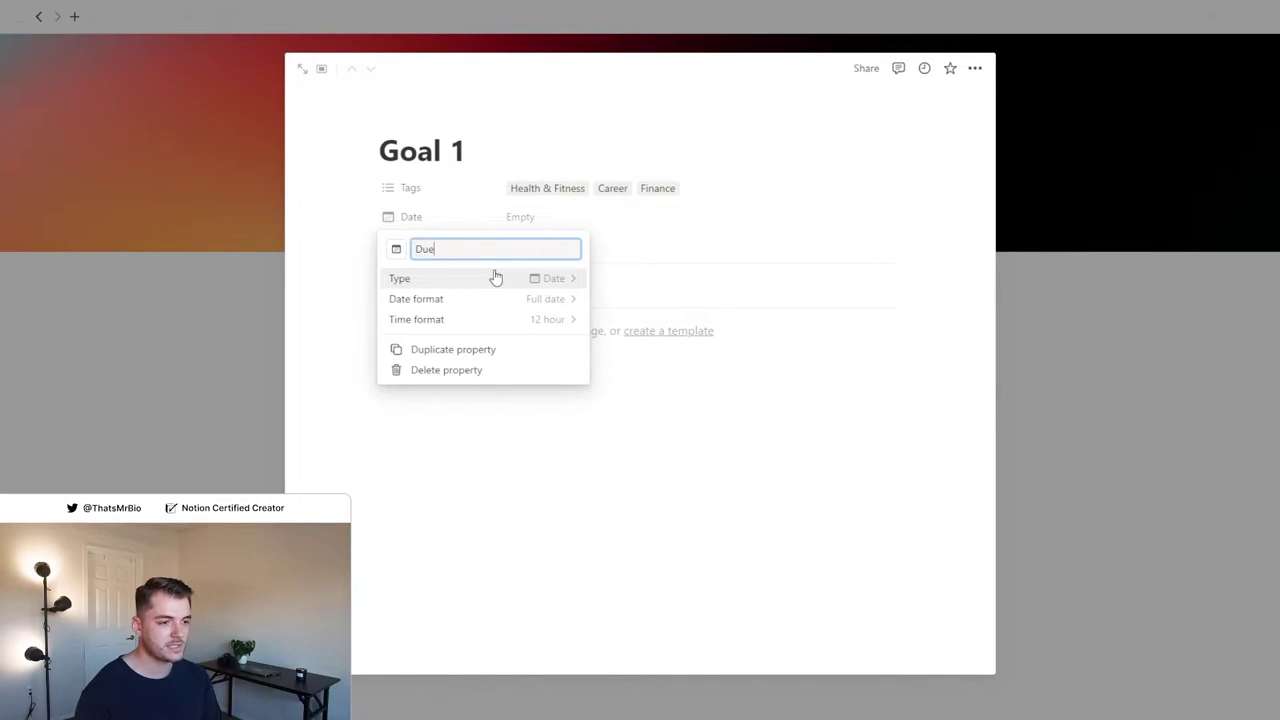
pyautogui.click(357, 272)
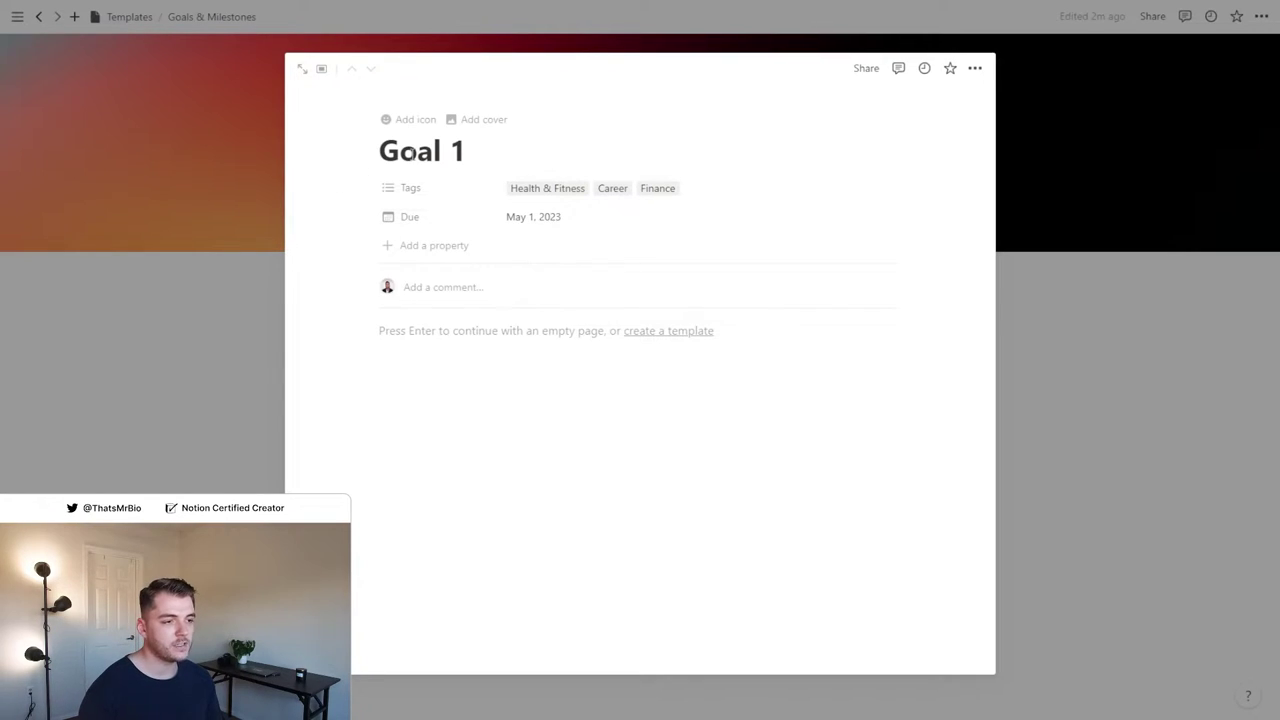
# Retitle the goal 'Lose 20 lbs' and keep only the Health & Fitness tag
pyautogui.tripleClick(410, 151)
pyautogui.write('Lose 20 lbs')
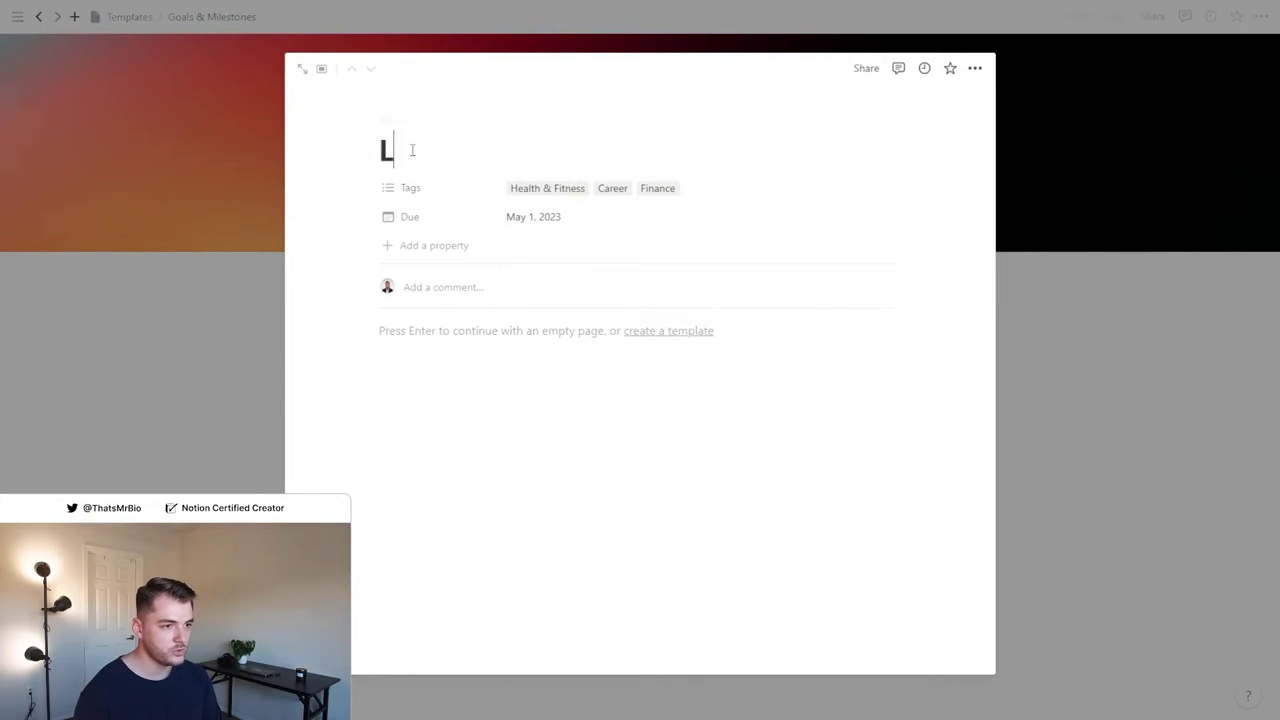
pyautogui.click(563, 198)
pyautogui.click(651, 189)
pyautogui.click(654, 189)
pyautogui.click(330, 204)
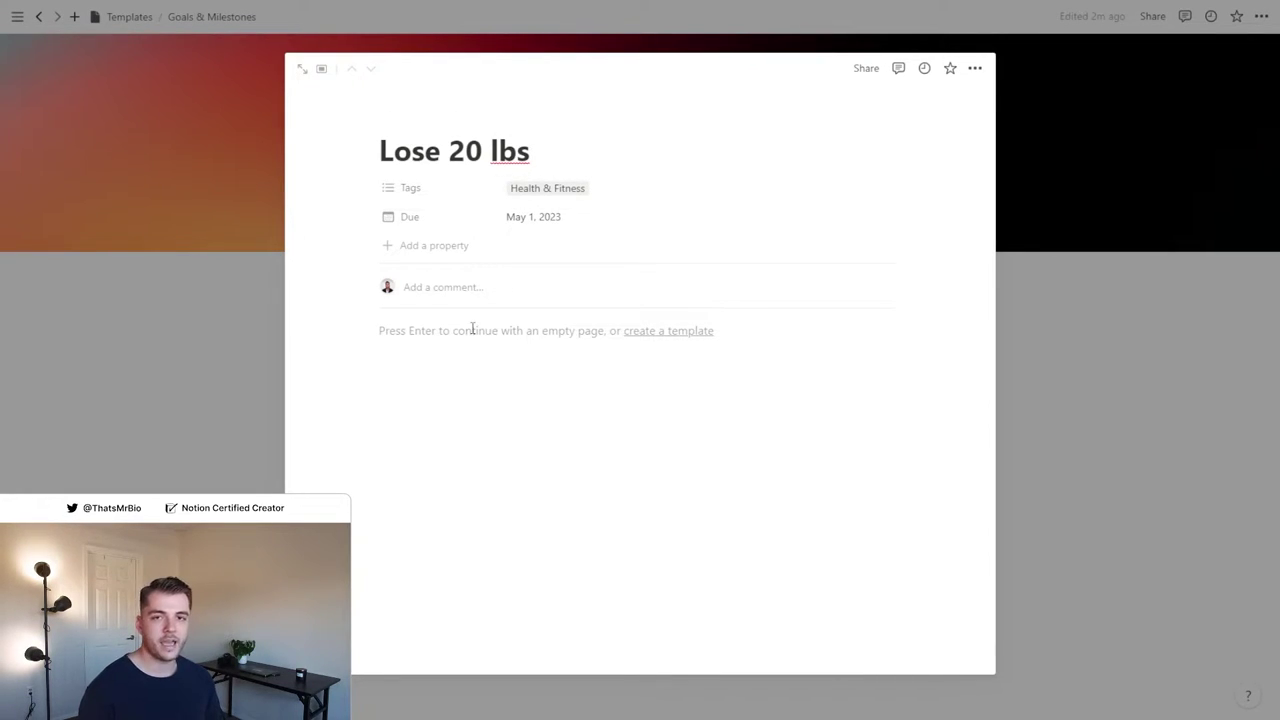
# Add a Checkbox property named Archive Goal
pyautogui.click(449, 257)
pyautogui.scroll(-1, 477, 385)
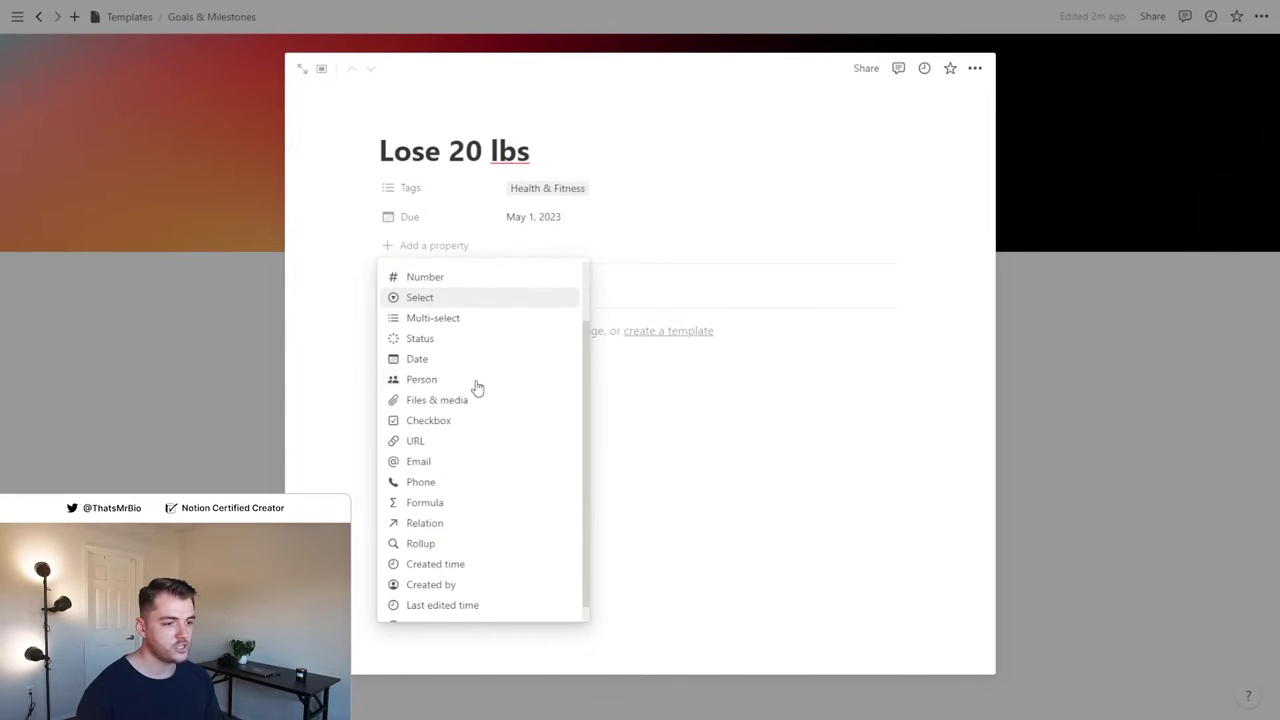
pyautogui.click(466, 423)
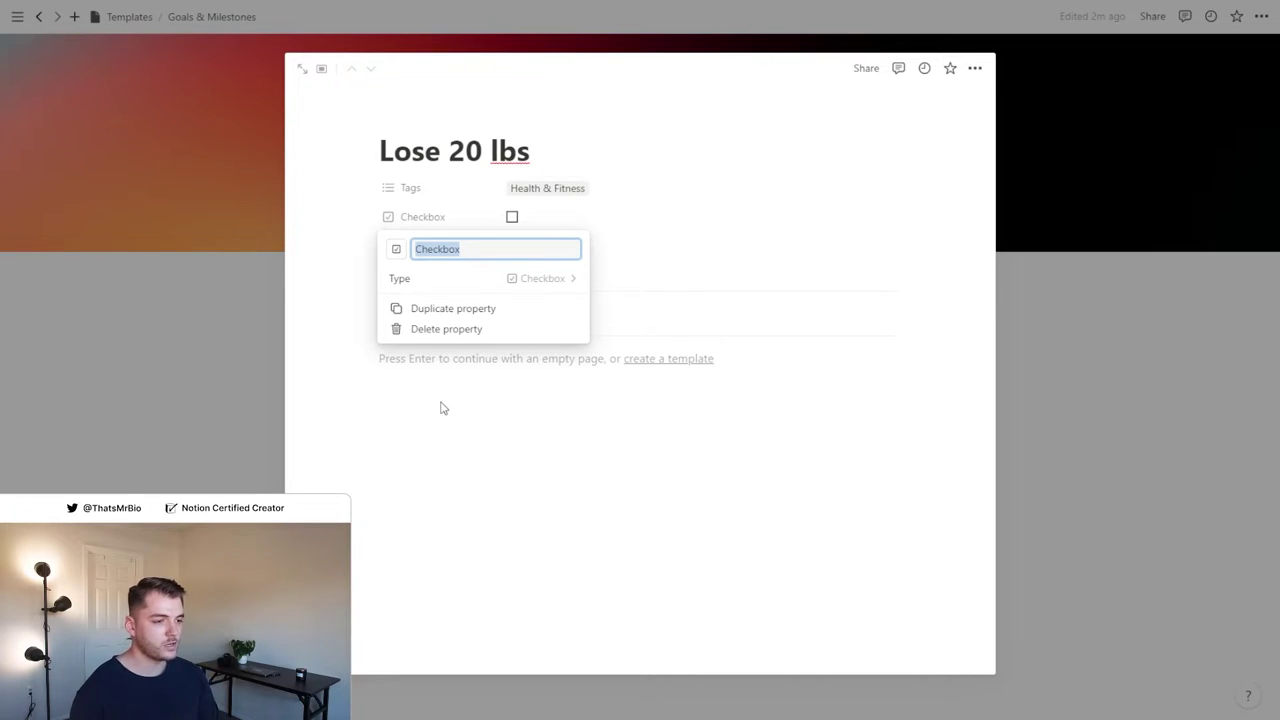
pyautogui.write('Archive Go')
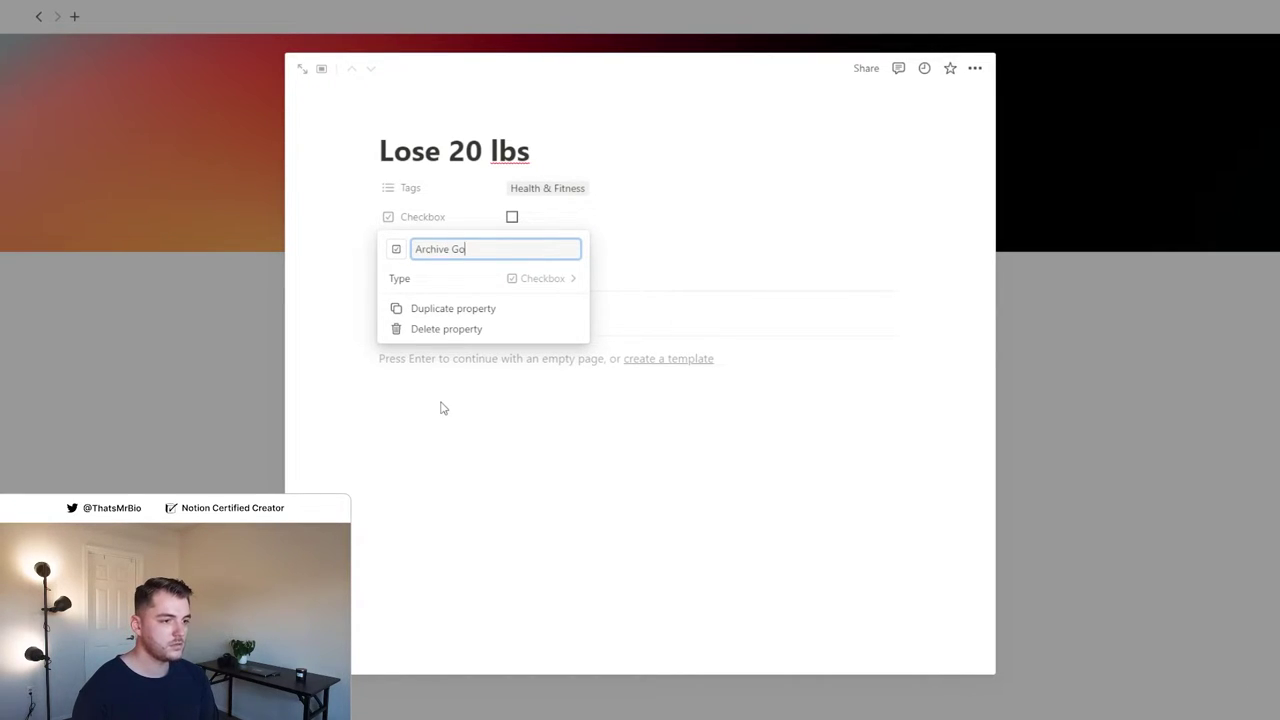
pyautogui.write('al')
pyautogui.press('Return')
# Back on the page, add a '## Milestones' heading below the Goals gallery
pyautogui.click(1111, 246)
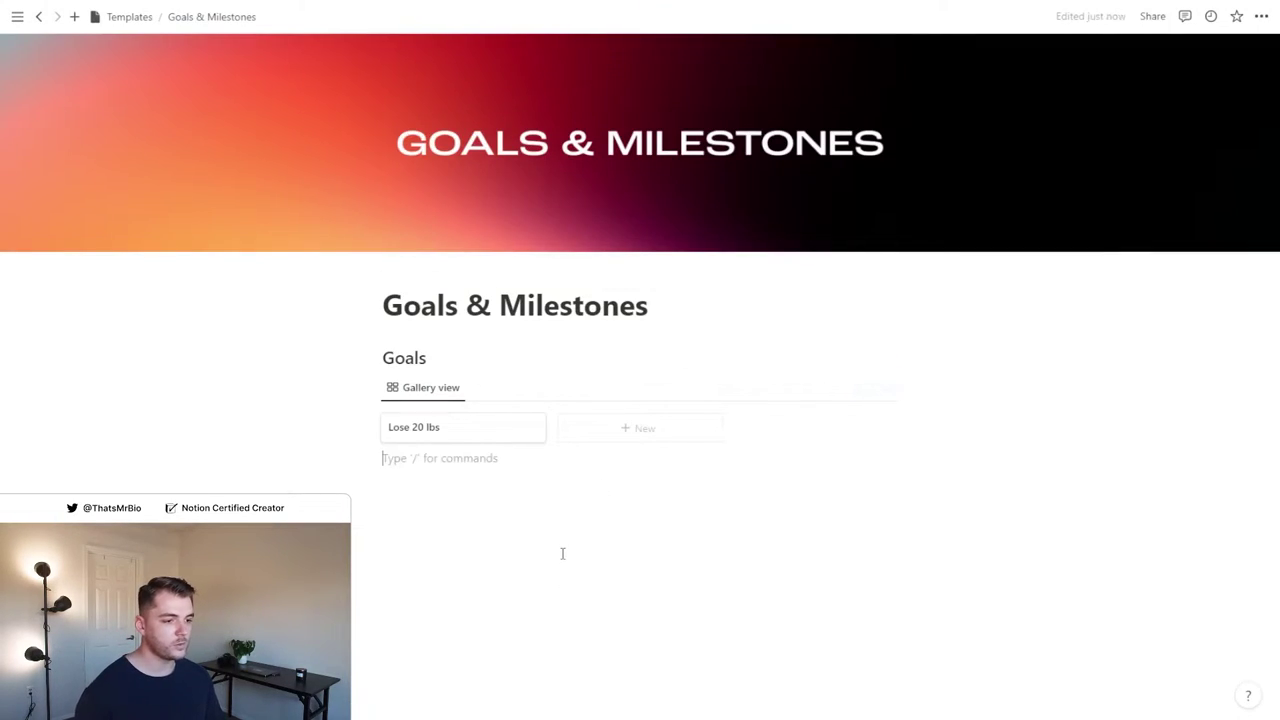
pyautogui.press('Return')
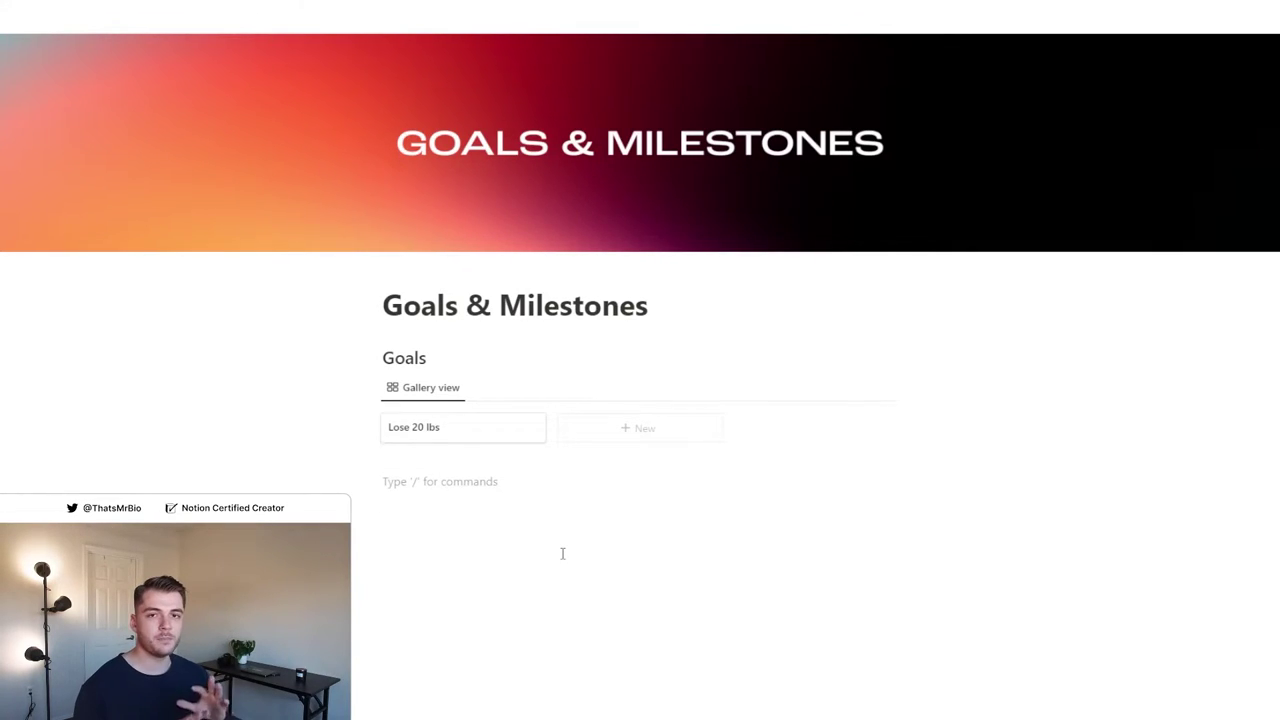
pyautogui.write('## Milestones')
pyautogui.press('Return')
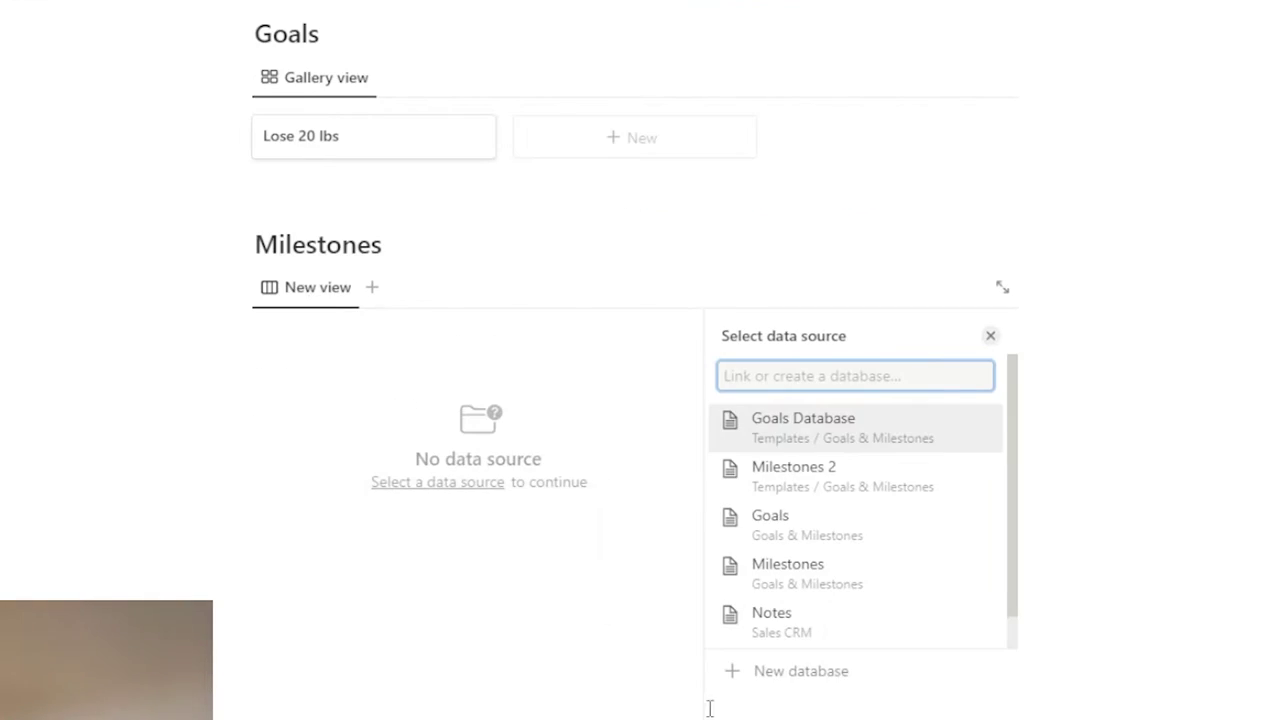
# Insert a new board database titled Milestones and hide its title
pyautogui.click(840, 672)
pyautogui.write('Milestones')
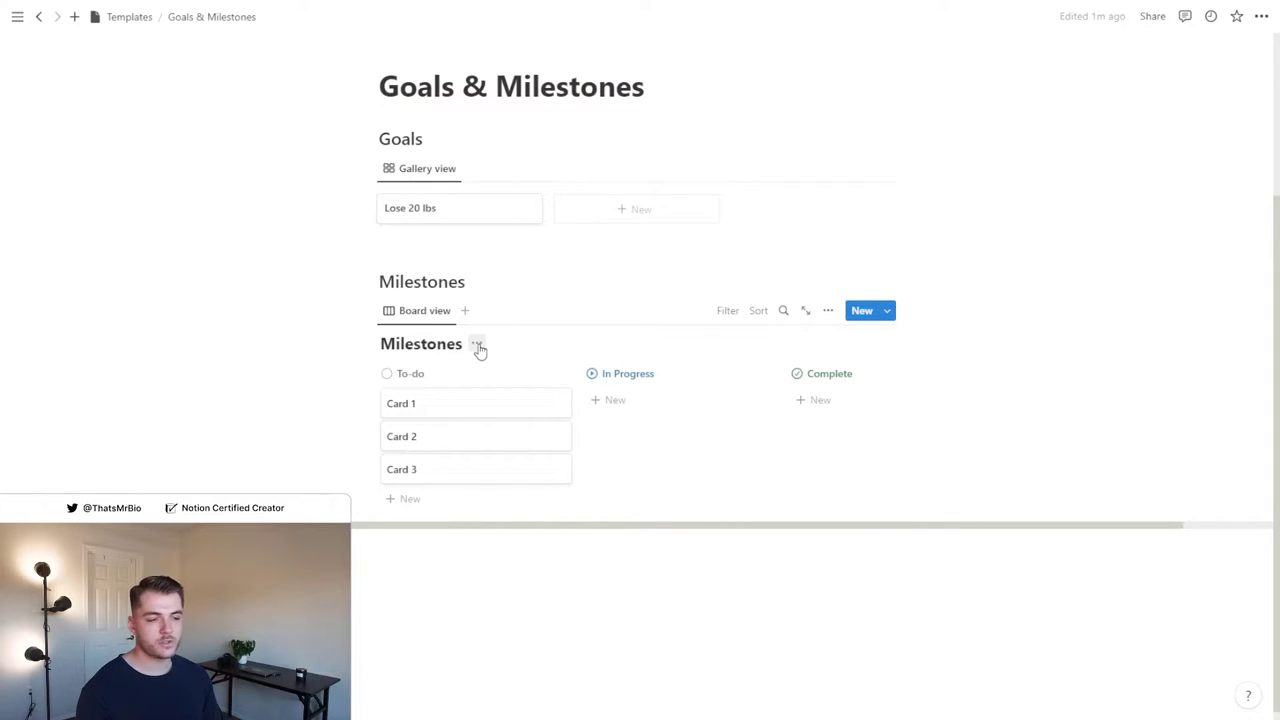
pyautogui.click(479, 345)
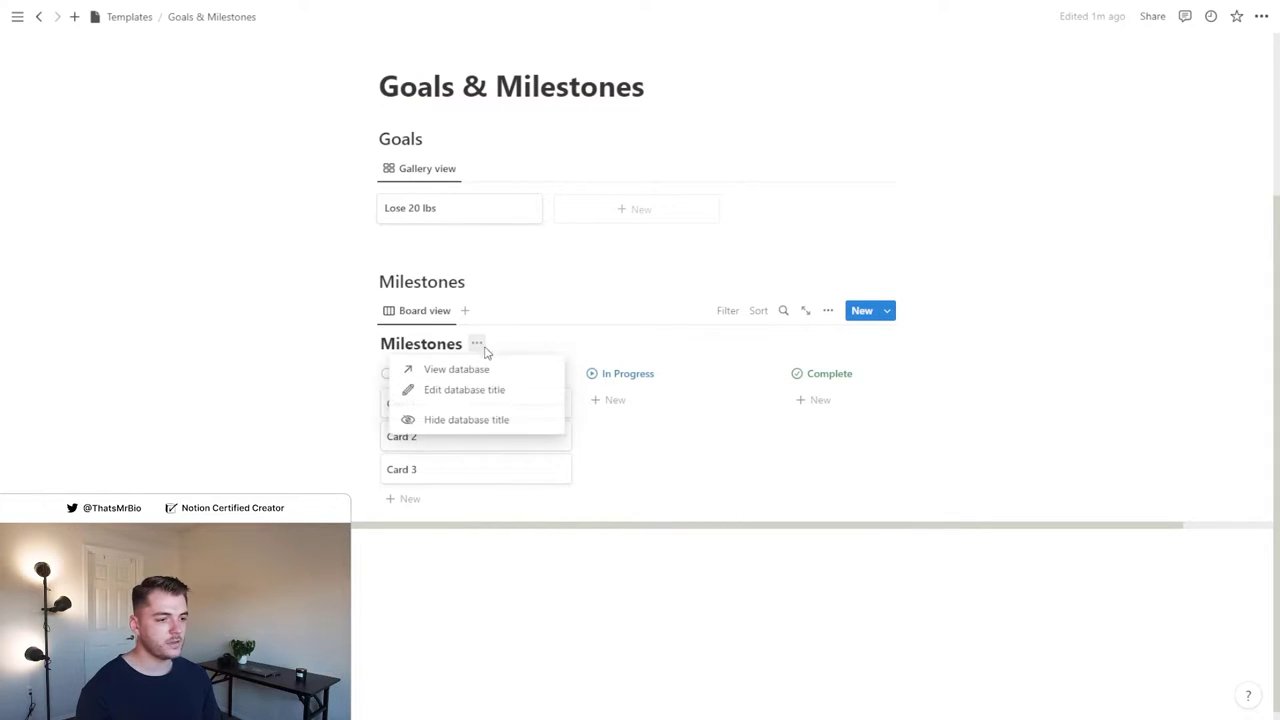
pyautogui.click(491, 417)
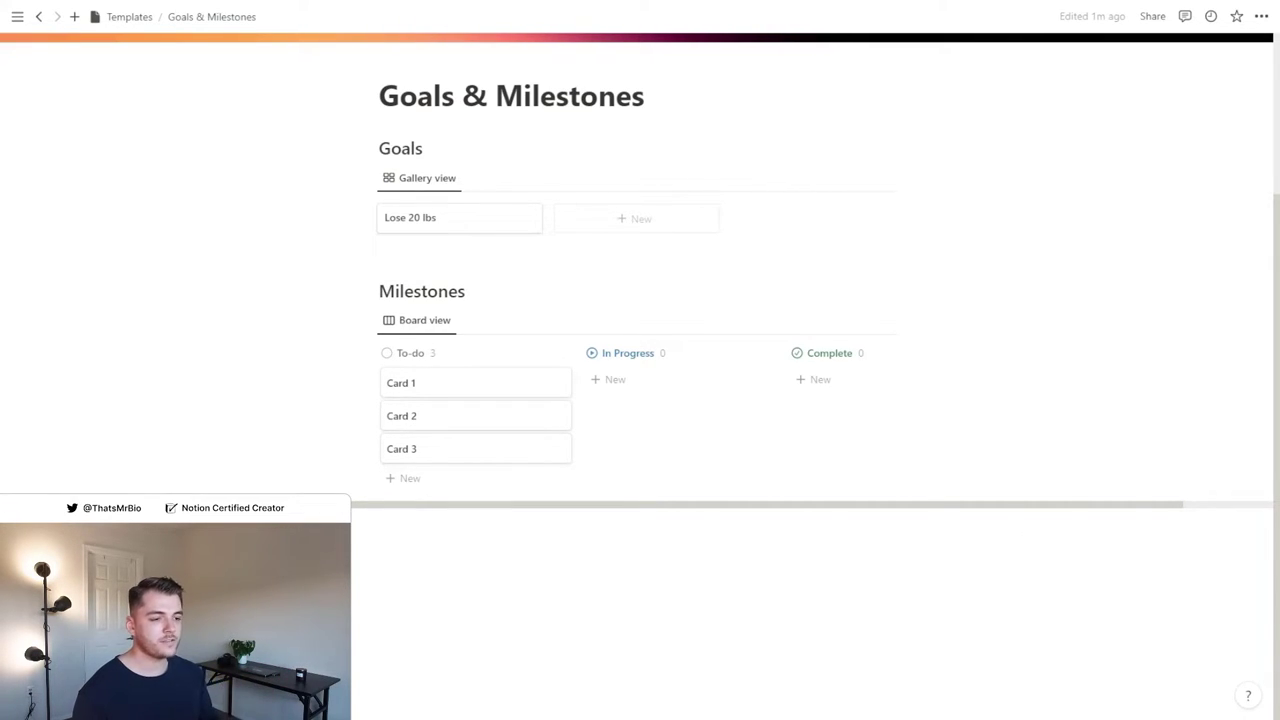
# Delete the Assign property from Card 1
pyautogui.click(480, 383)
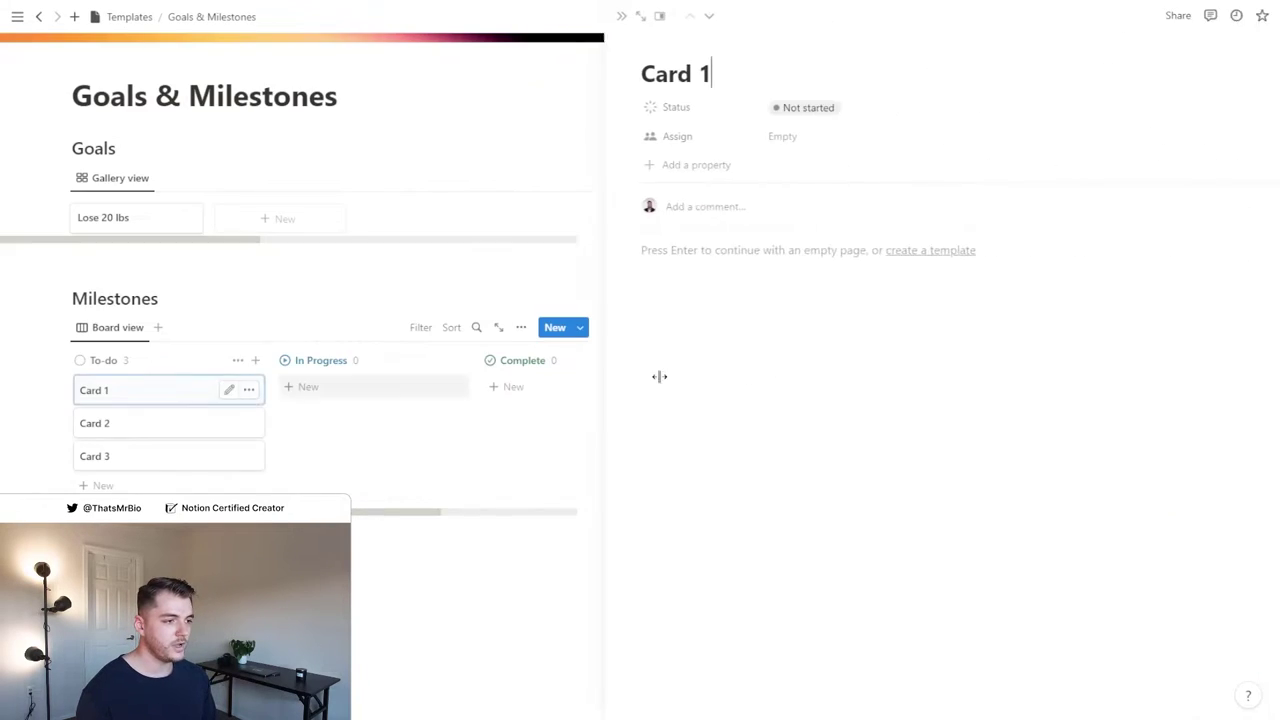
pyautogui.click(655, 142)
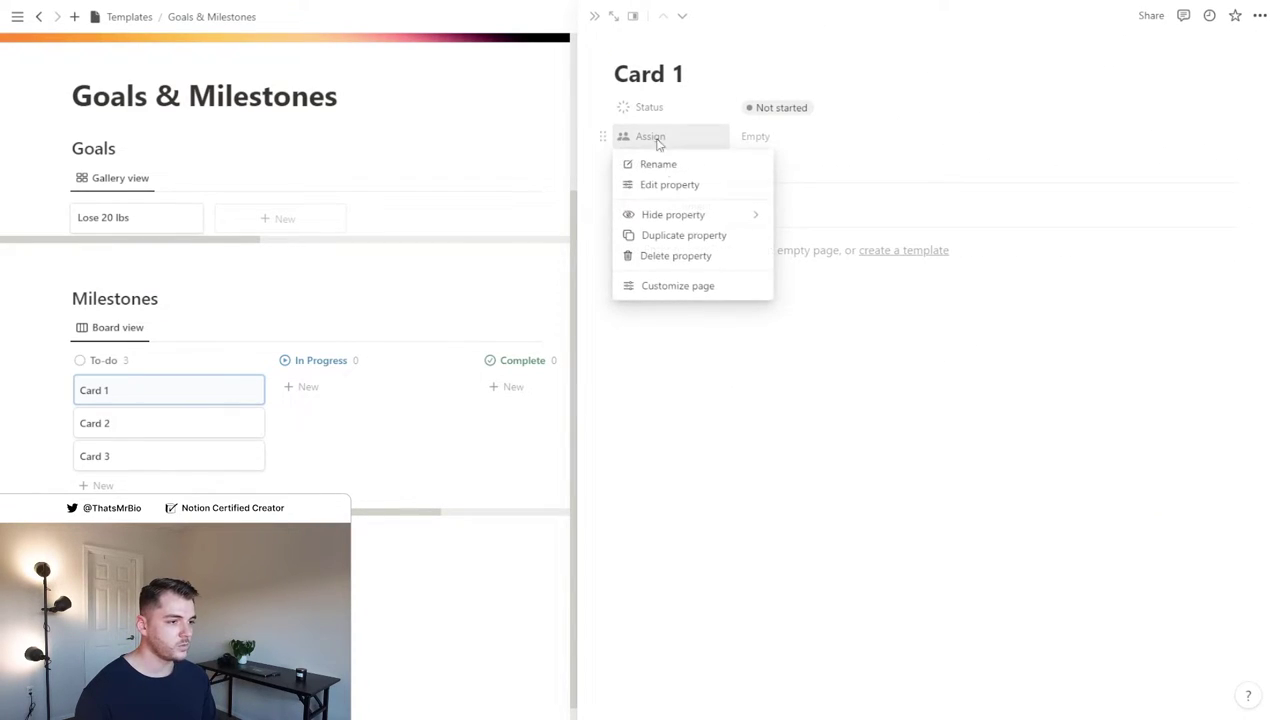
pyautogui.click(710, 256)
pyautogui.click(640, 370)
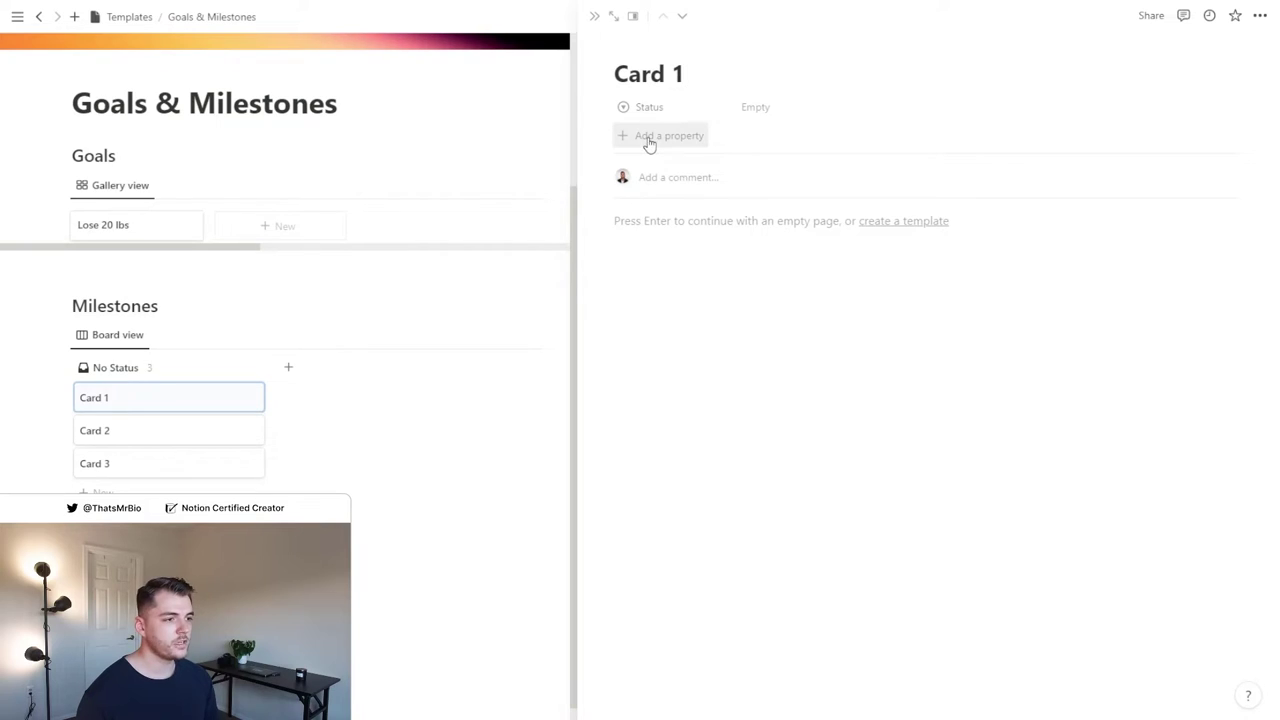
# Add a Checkbox property named Done to the milestone
pyautogui.click(649, 142)
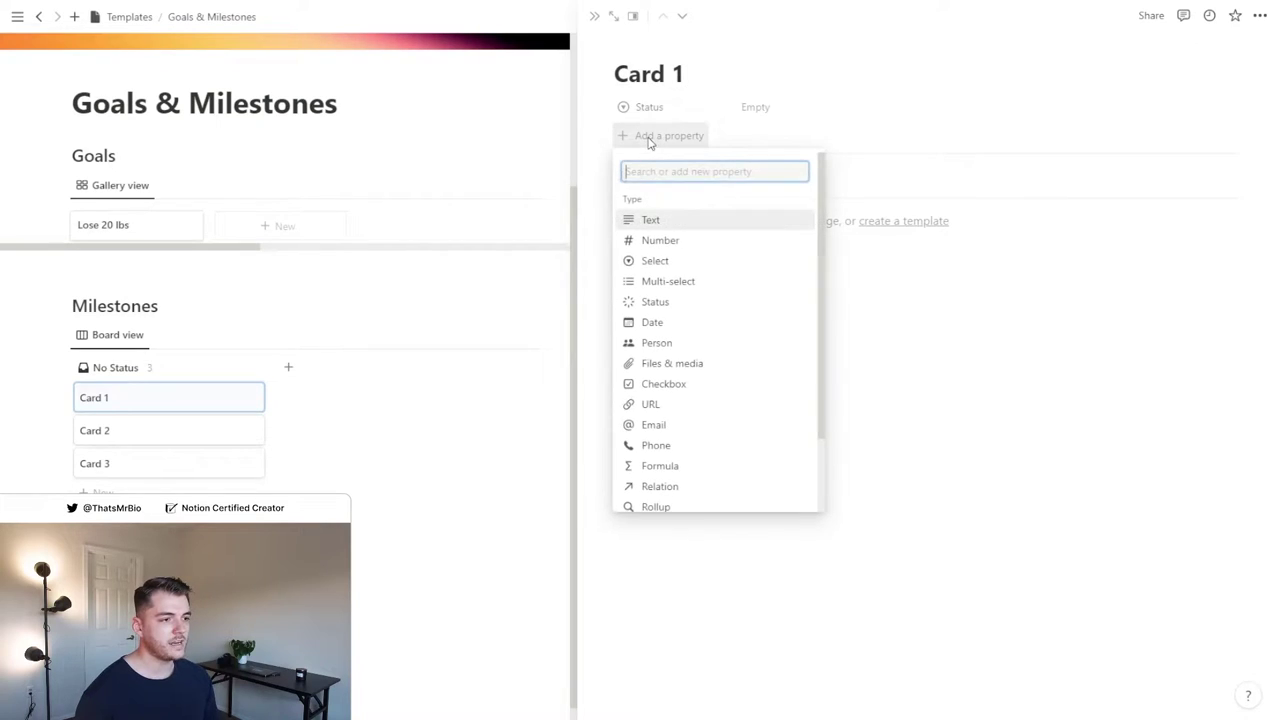
pyautogui.click(705, 388)
pyautogui.write('Done')
pyautogui.press('Return')
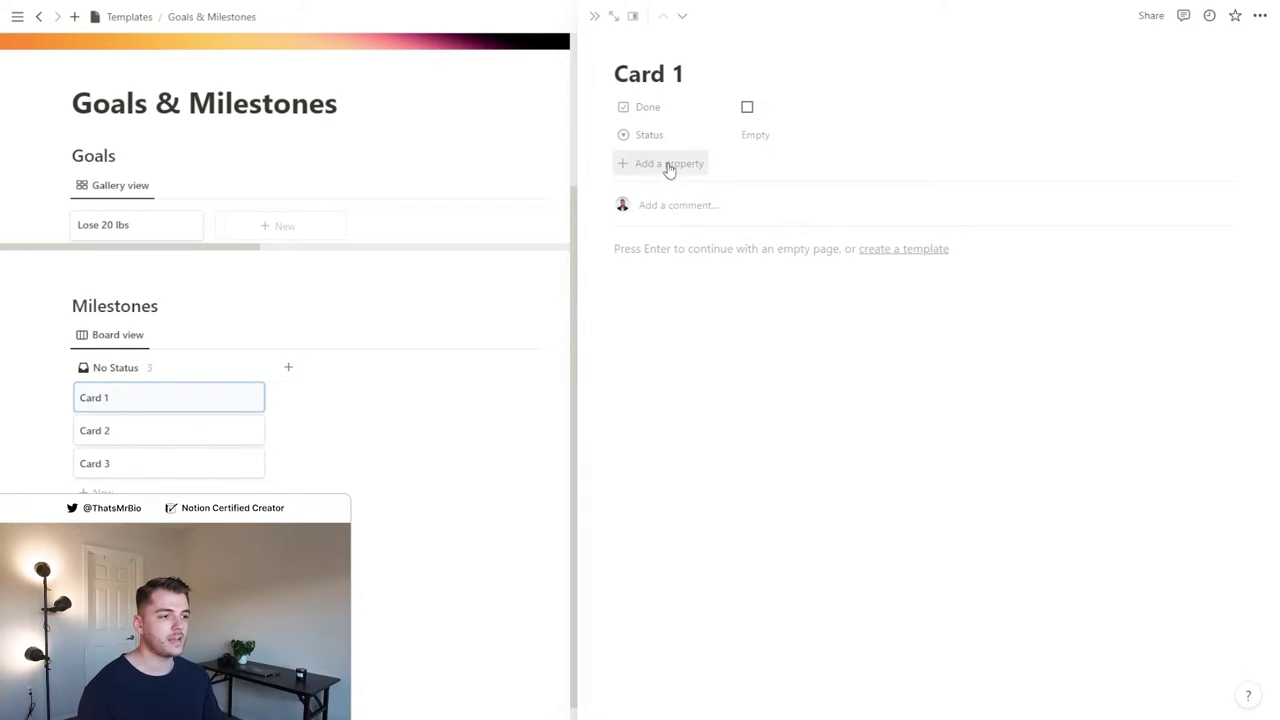
# Add a two-way Relation property to Goals Database, shown on Goals Database too
pyautogui.click(668, 165)
pyautogui.scroll(-2, 712, 330)
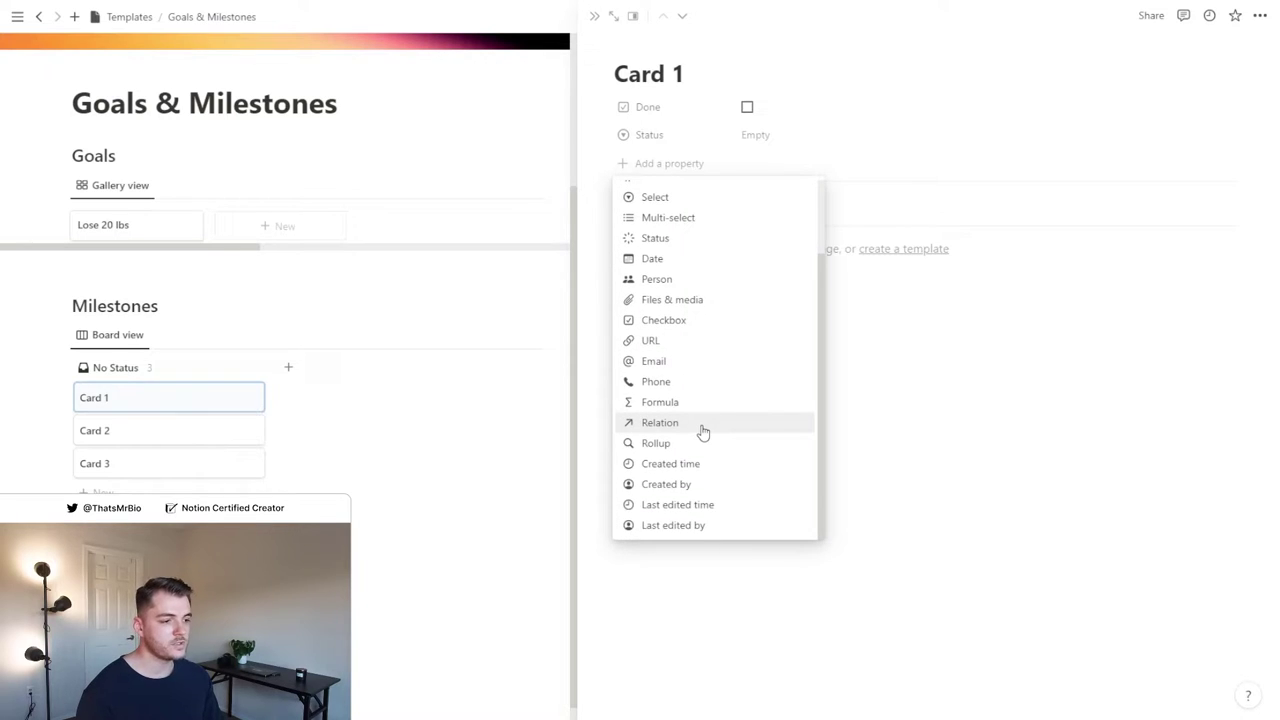
pyautogui.click(703, 428)
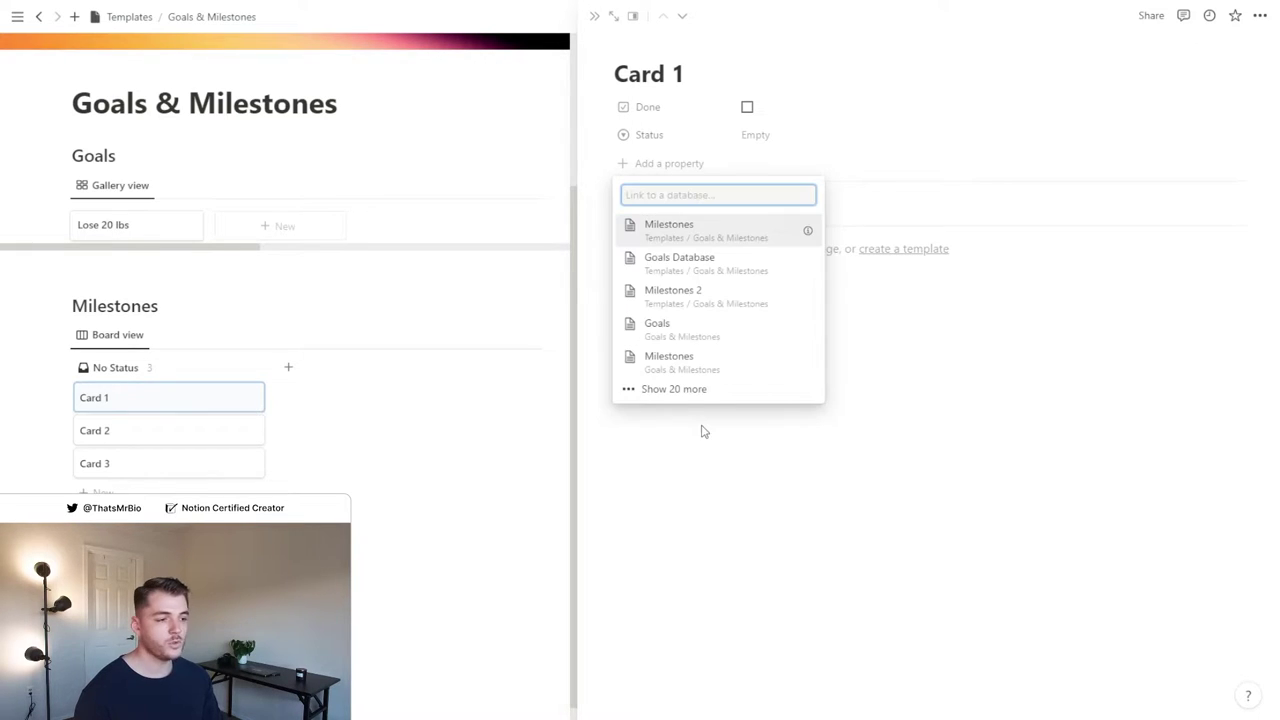
pyautogui.click(789, 275)
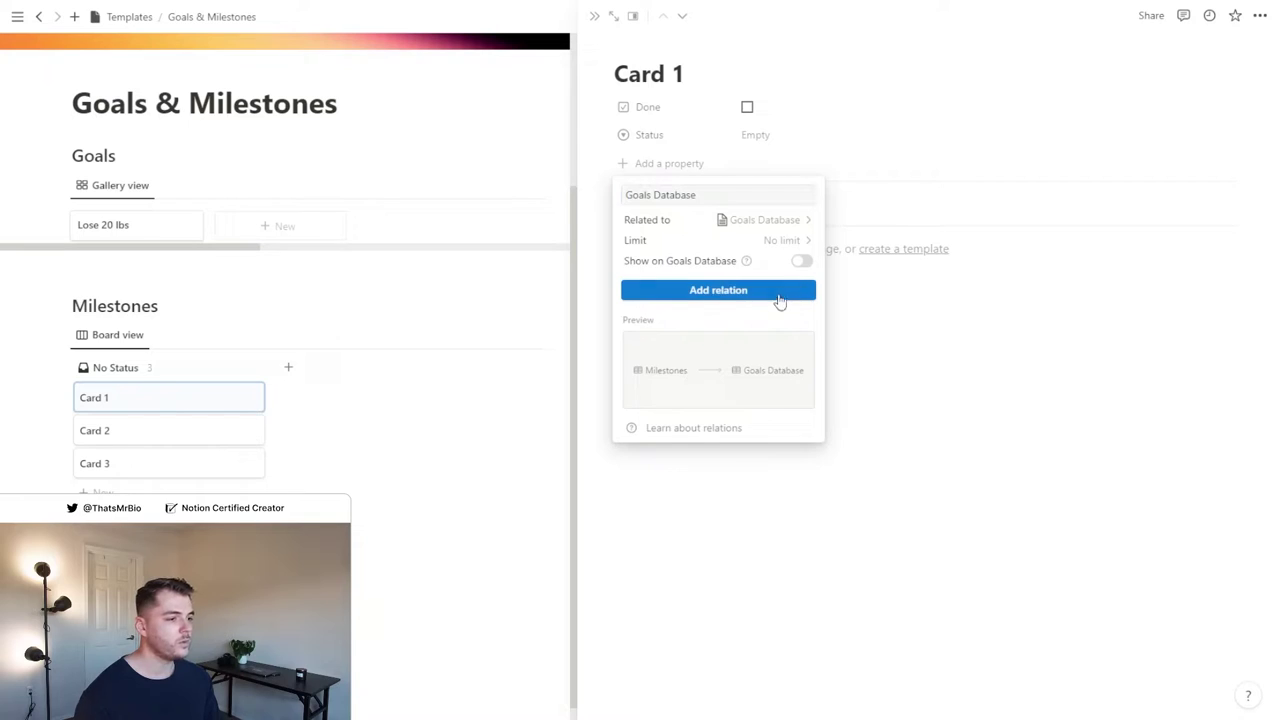
pyautogui.click(804, 265)
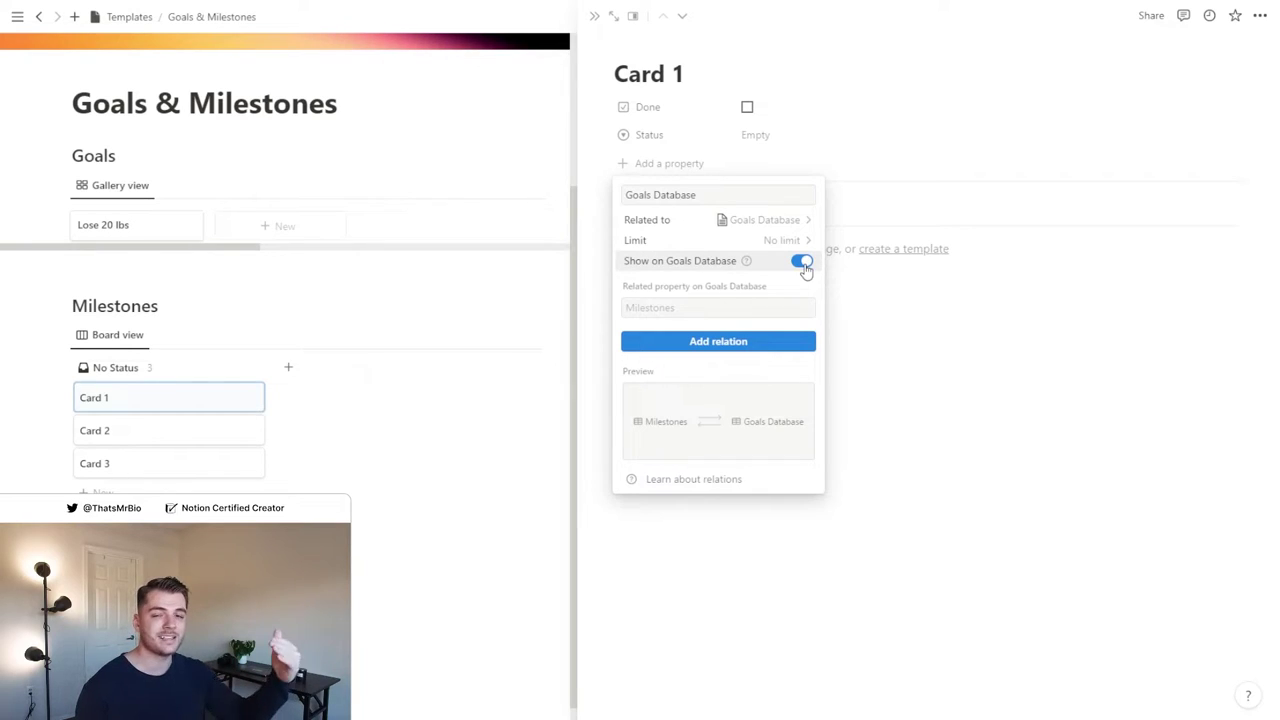
pyautogui.click(740, 342)
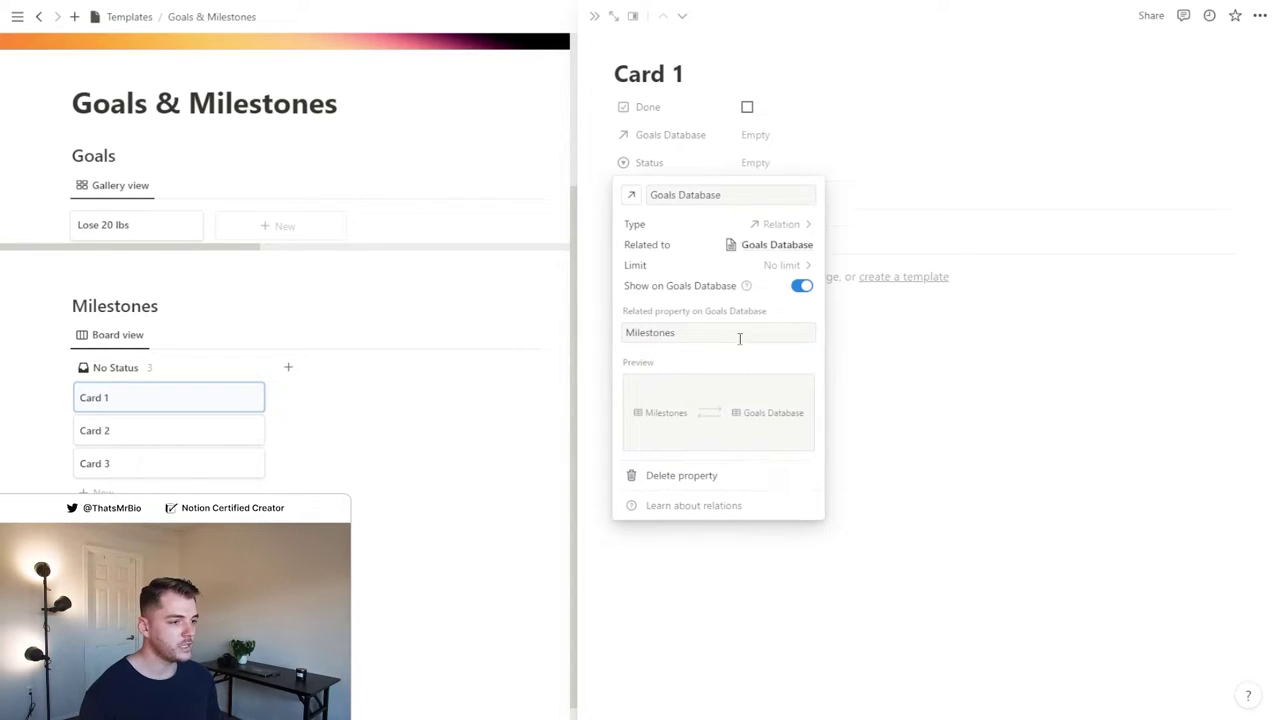
pyautogui.click(856, 147)
# Rename Card 1 to 'Milestone', link it to the Lose 20 lbs goal, and open that goal
pyautogui.doubleClick(653, 68)
pyautogui.tripleClick(653, 68)
pyautogui.write('Milestone')
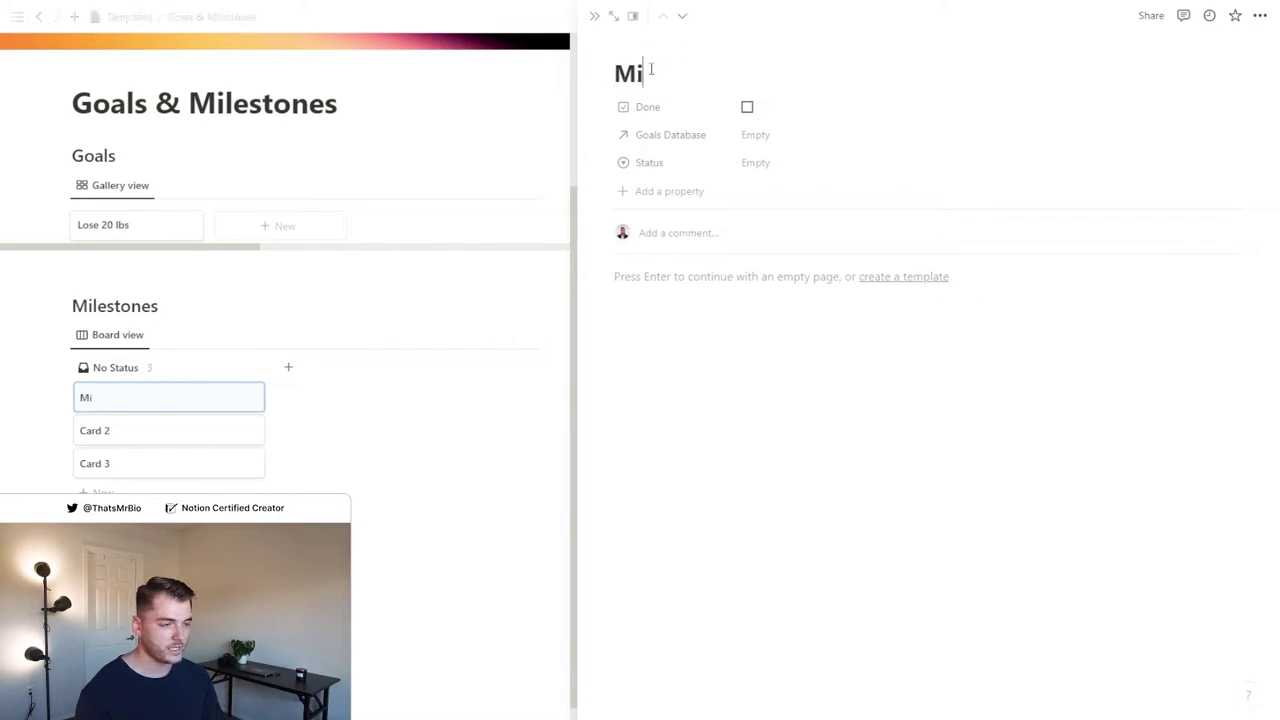
pyautogui.click(775, 137)
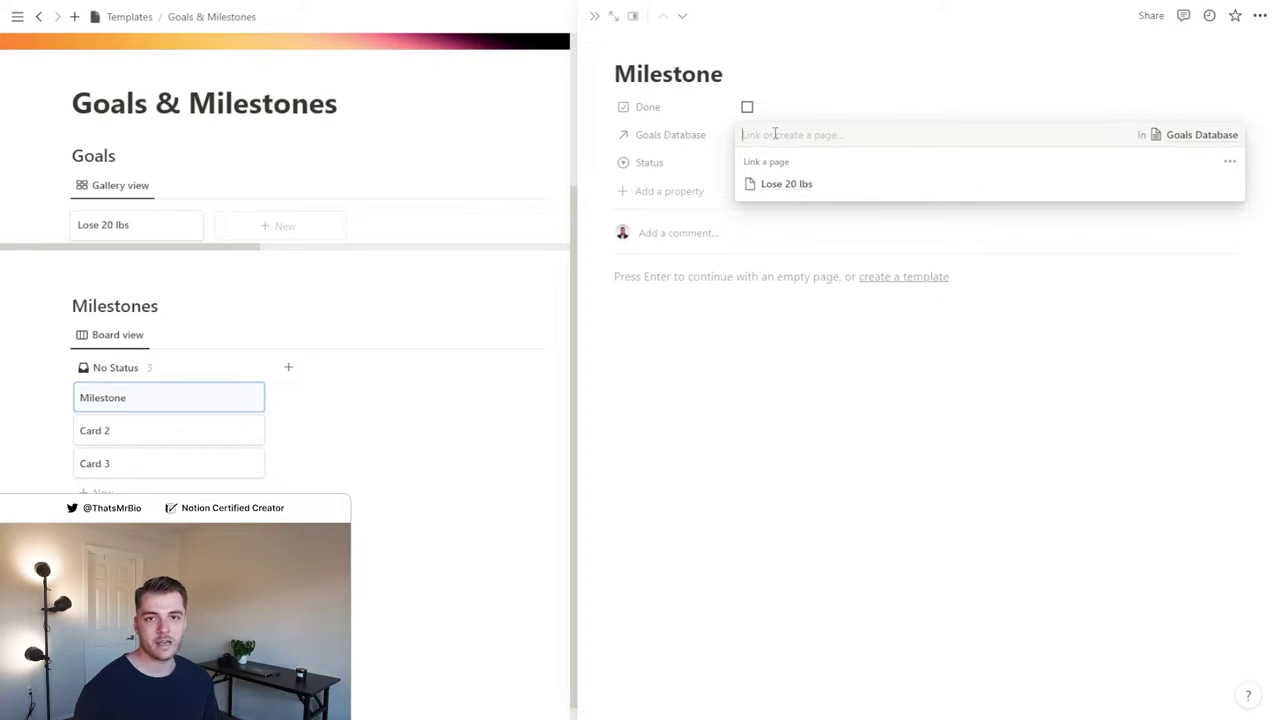
pyautogui.click(836, 187)
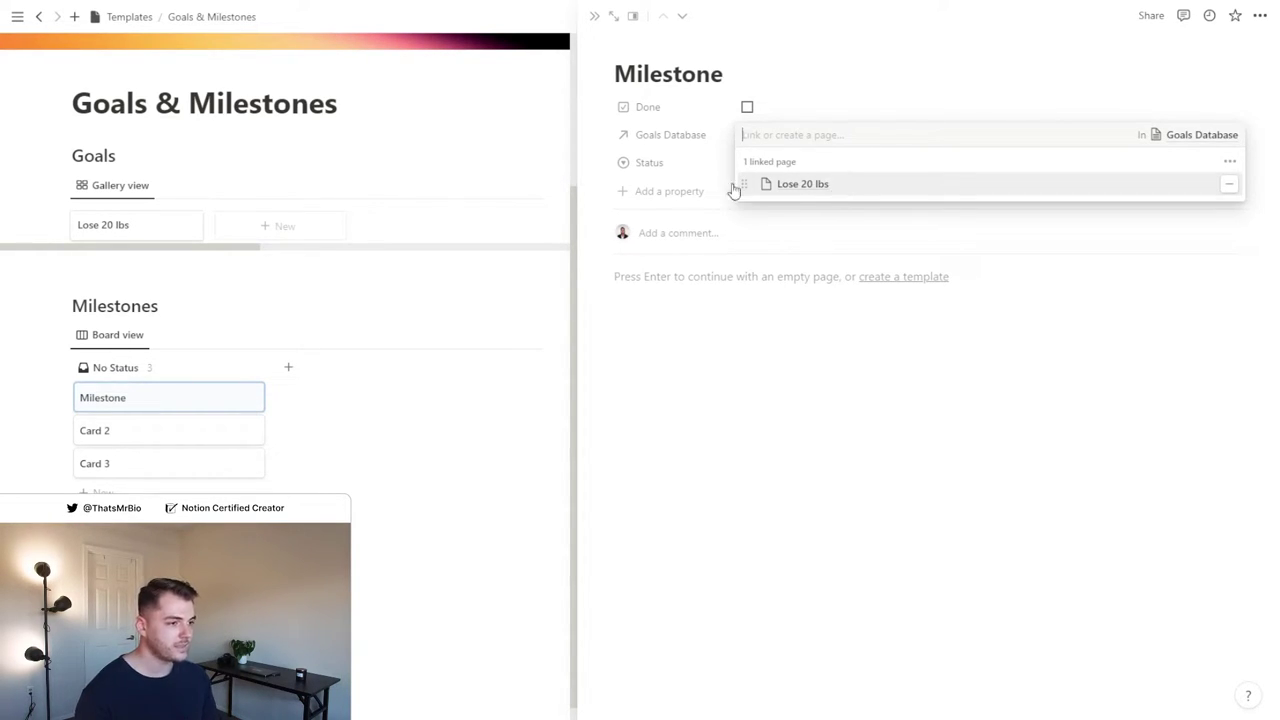
pyautogui.press('Escape')
pyautogui.click(137, 232)
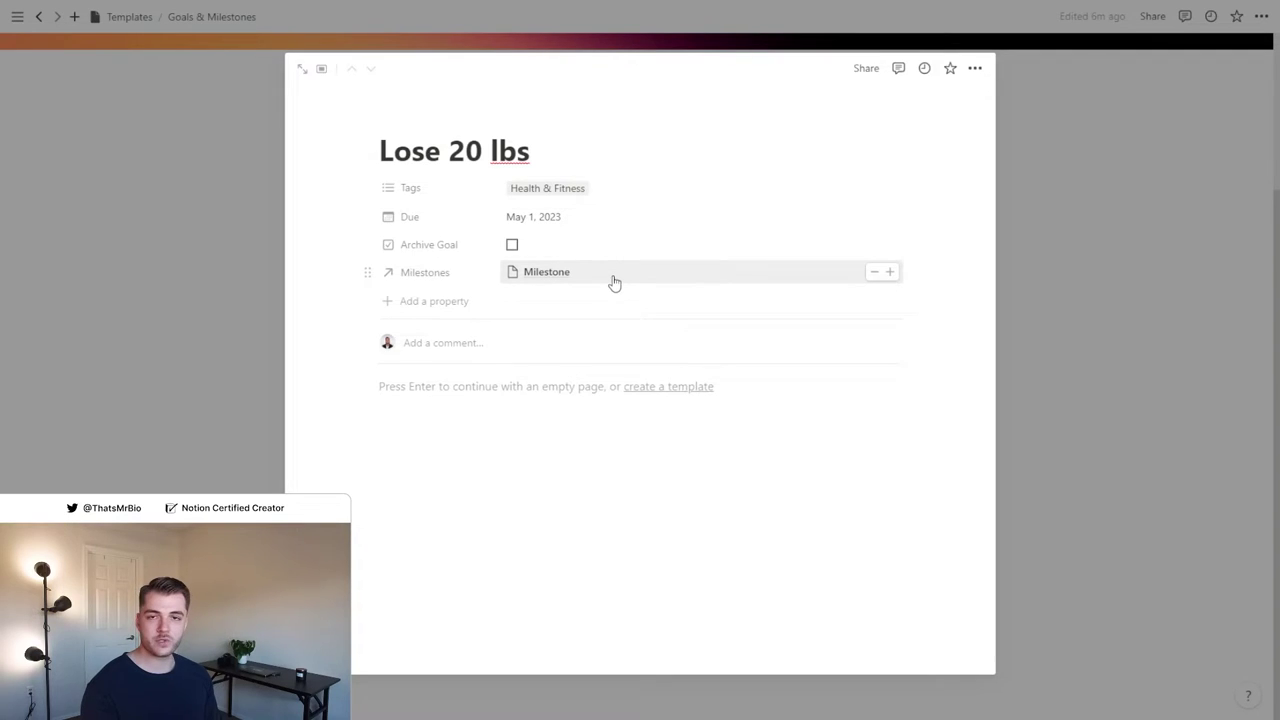
# Group the Milestones board by the Goals Database property
pyautogui.press('Escape')
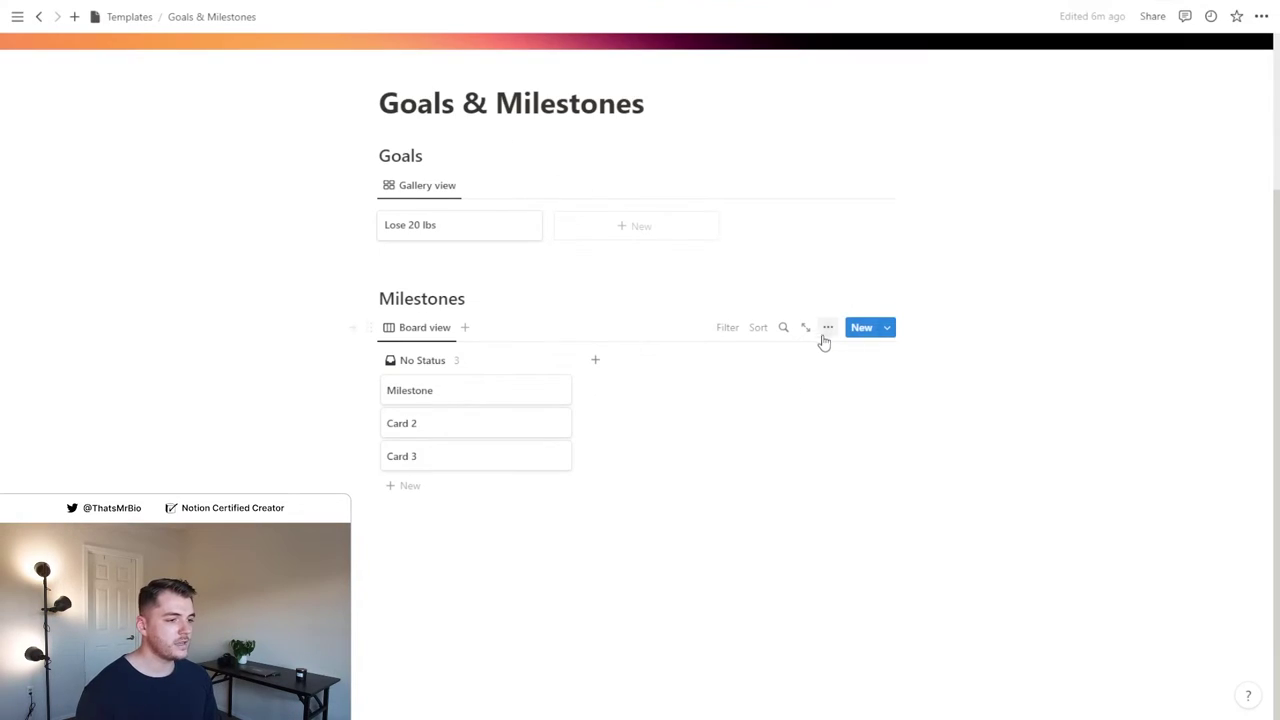
pyautogui.click(827, 330)
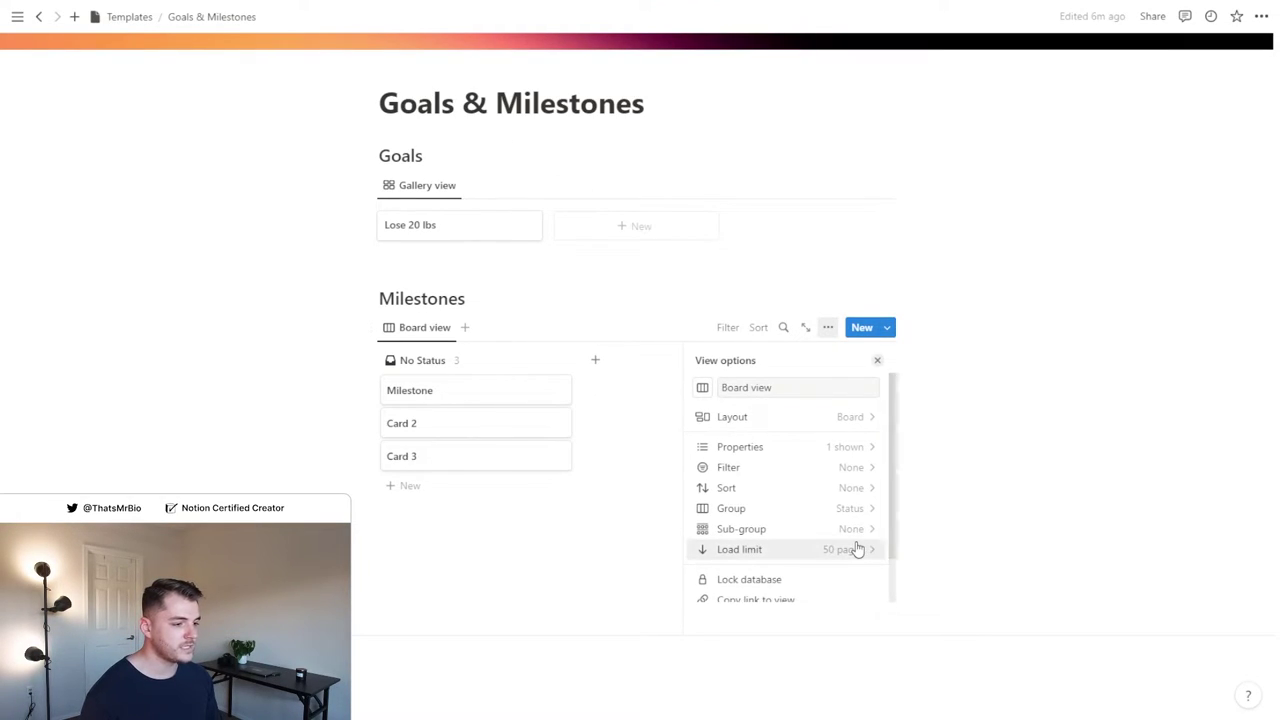
pyautogui.click(869, 510)
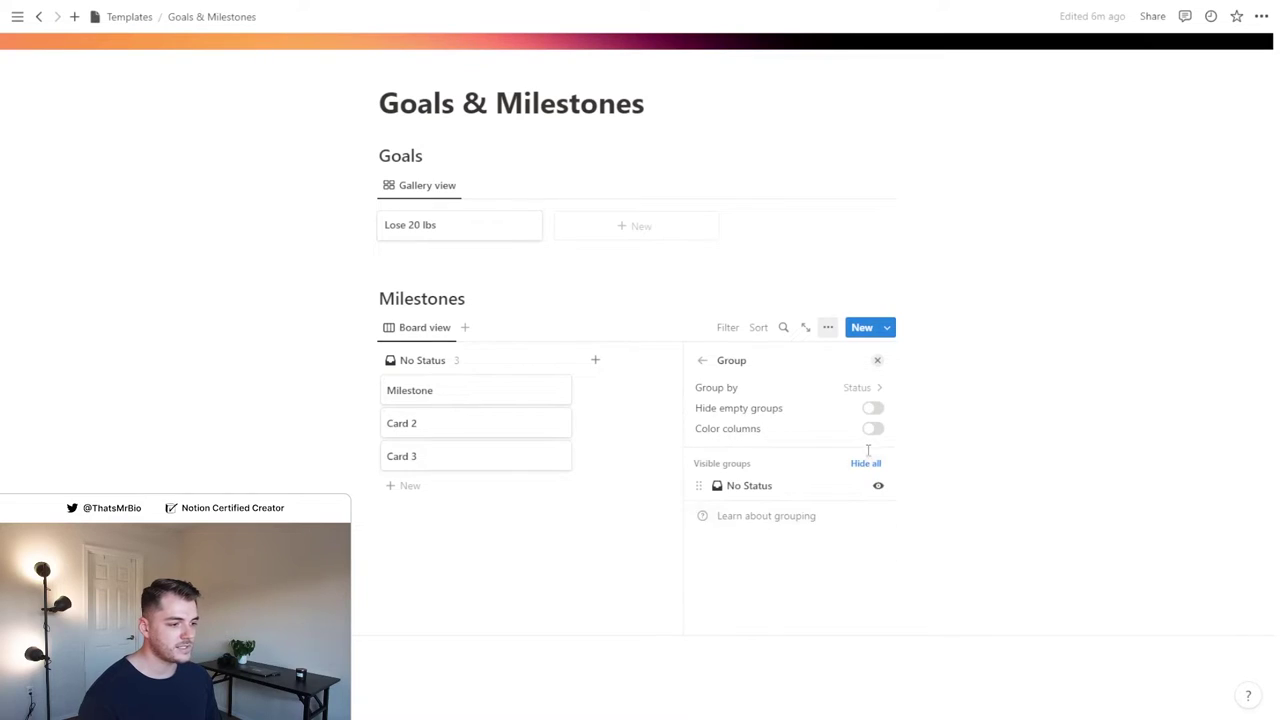
pyautogui.click(865, 394)
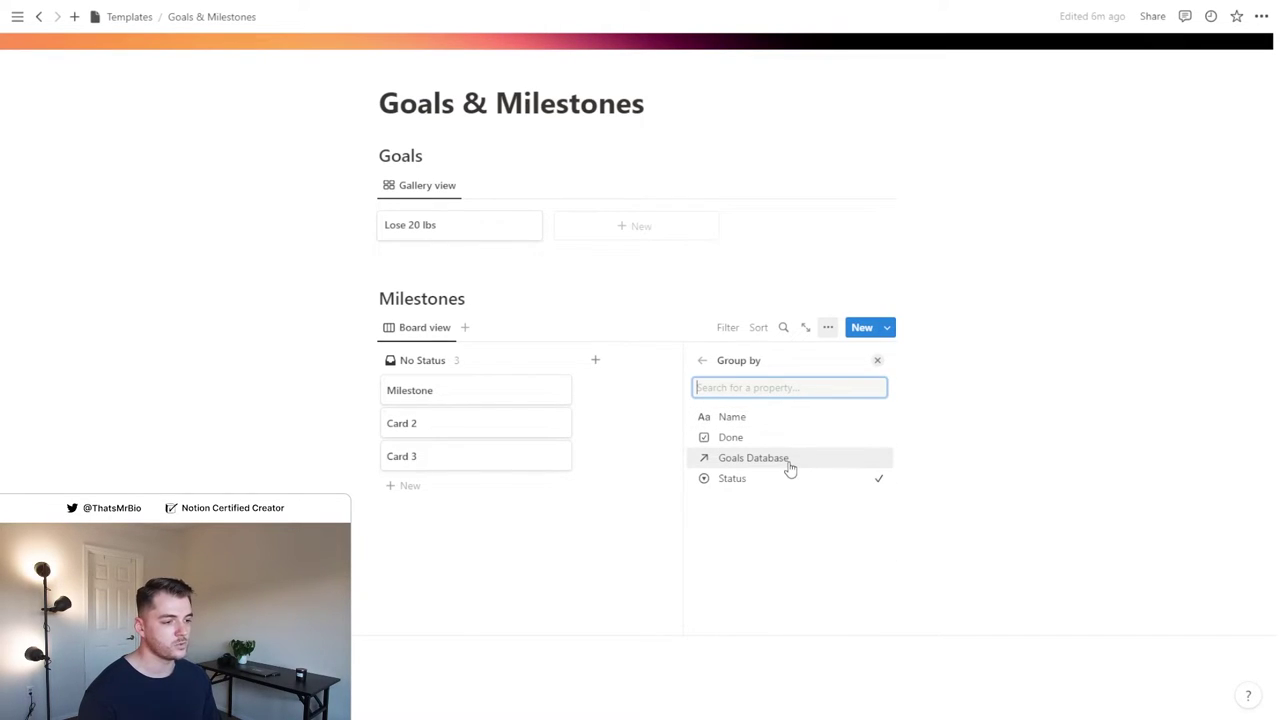
pyautogui.click(789, 464)
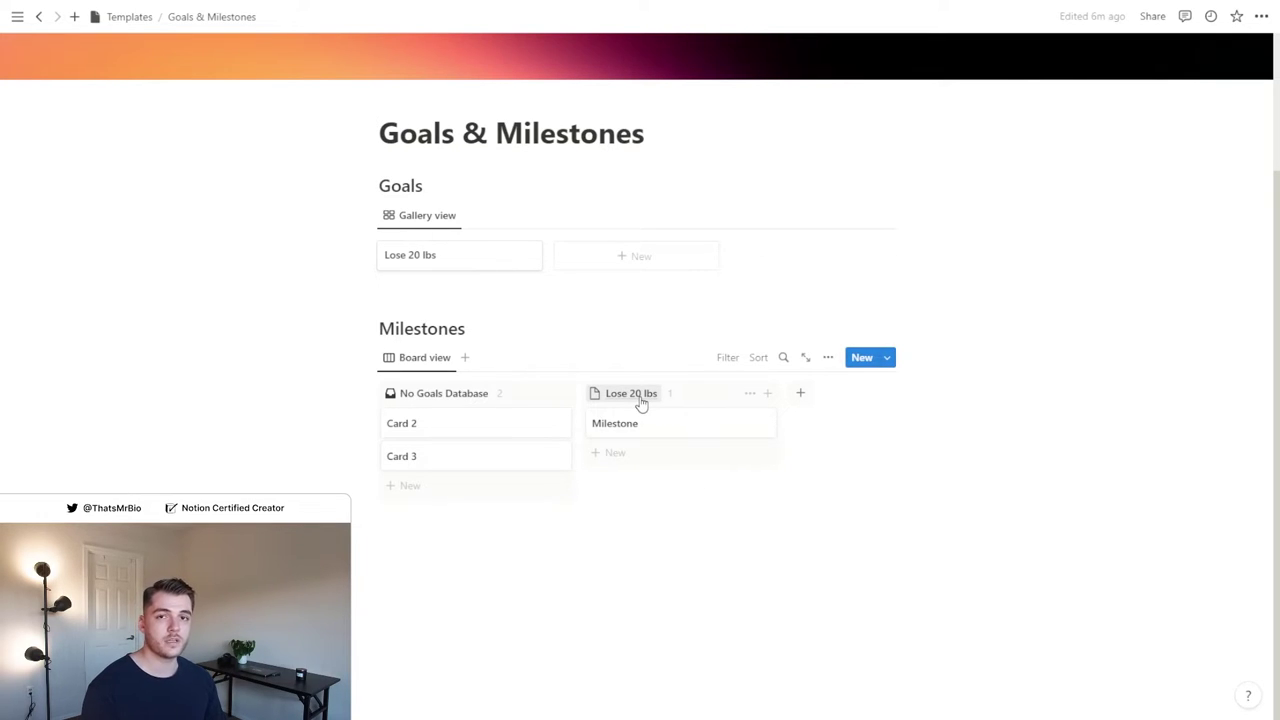
# Delete Card 2 and Card 3 from the board
pyautogui.rightClick(490, 430)
pyautogui.click(497, 477)
pyautogui.rightClick(455, 458)
pyautogui.click(497, 503)
# Turn on Hide empty groups to hide the No Goals Database group
pyautogui.click(832, 396)
pyautogui.click(806, 572)
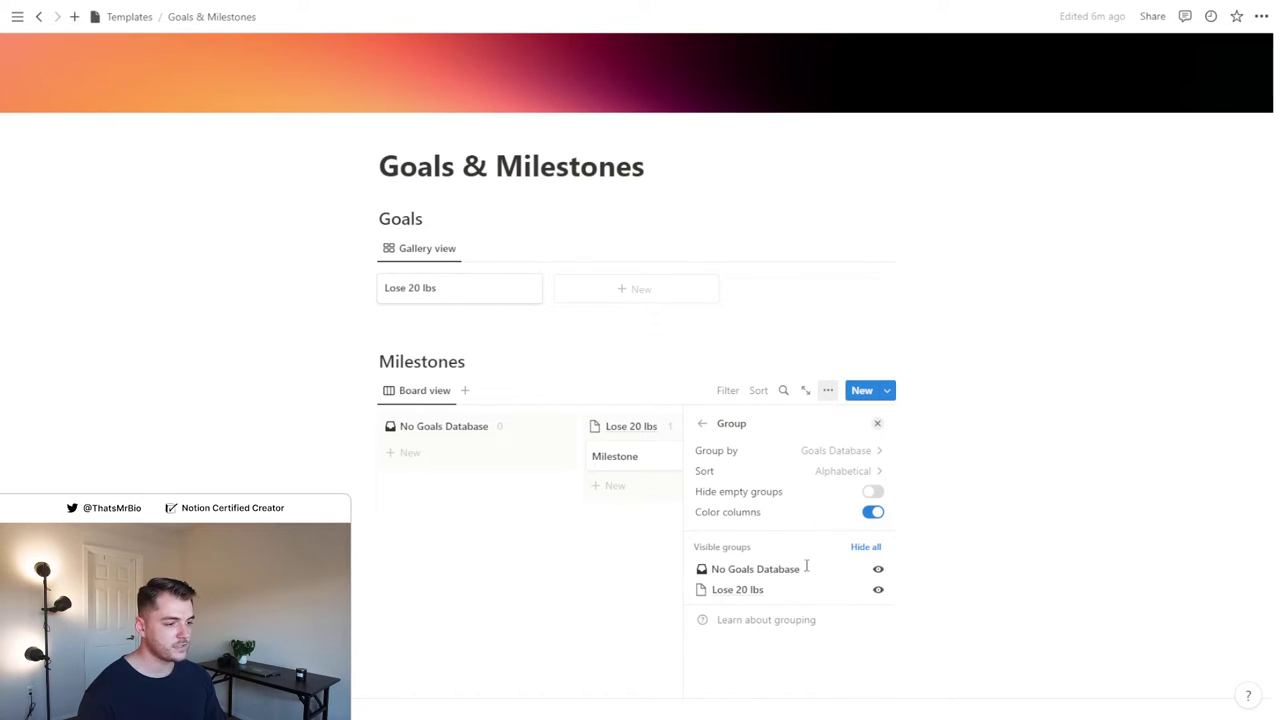
pyautogui.click(873, 491)
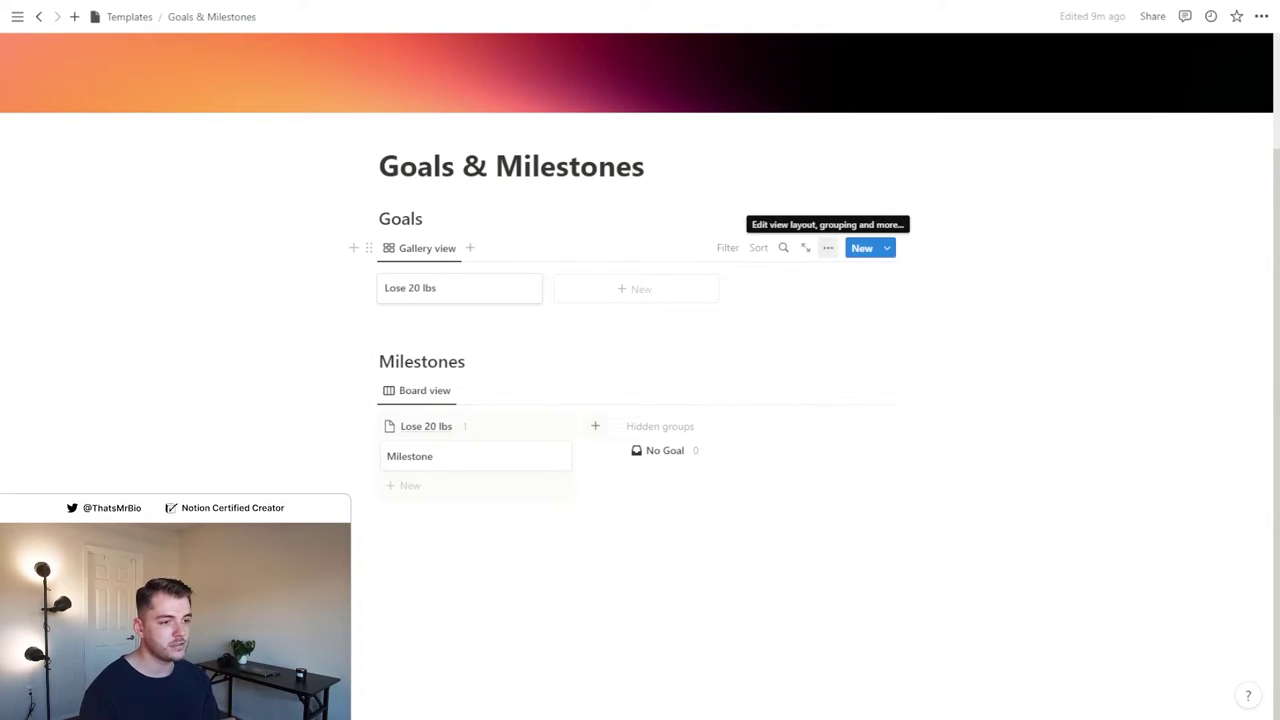
# Add a Progress rollup to goals that rolls up the Milestones relation's Done checkbox
pyautogui.click(828, 247)
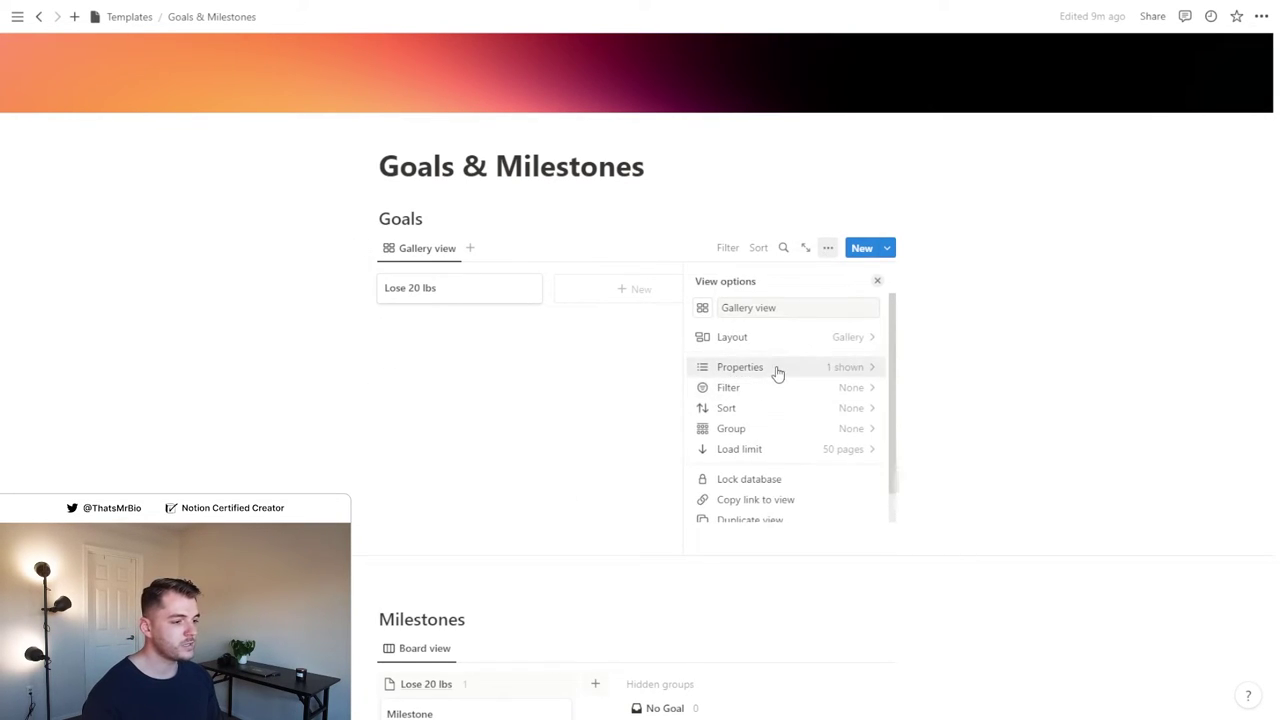
pyautogui.click(775, 370)
pyautogui.click(757, 487)
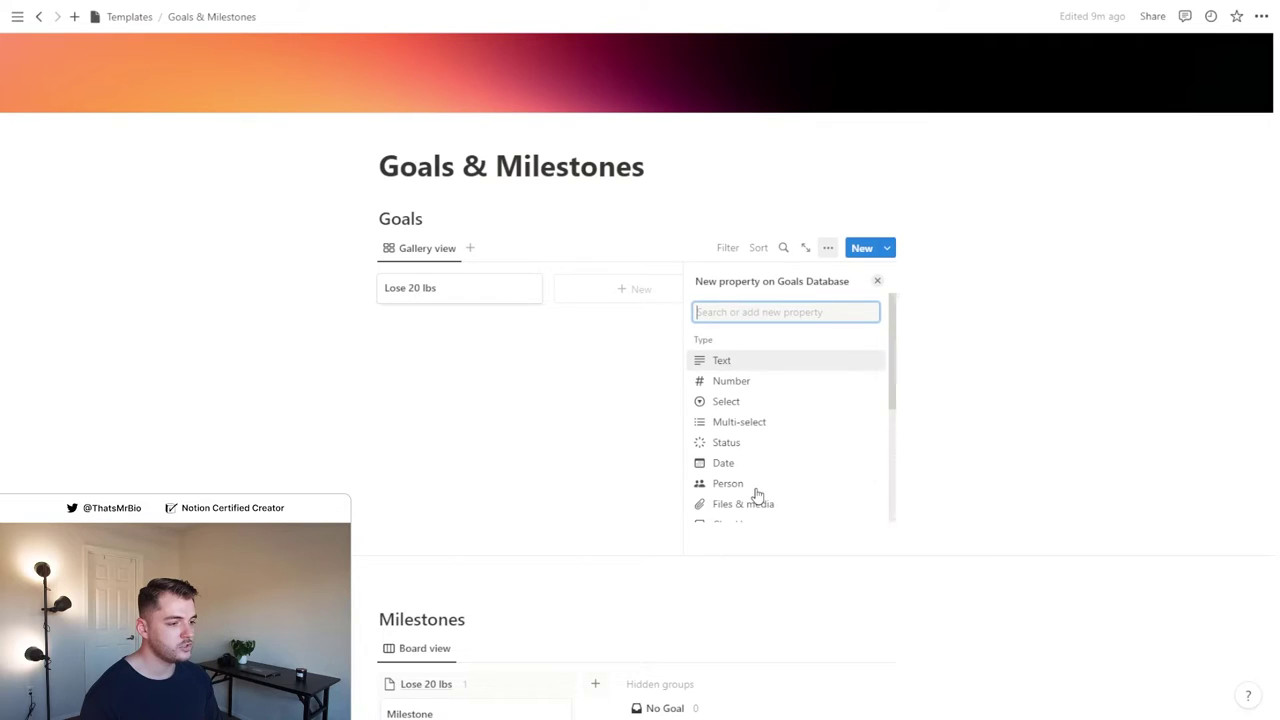
pyautogui.scroll(-3, 758, 461)
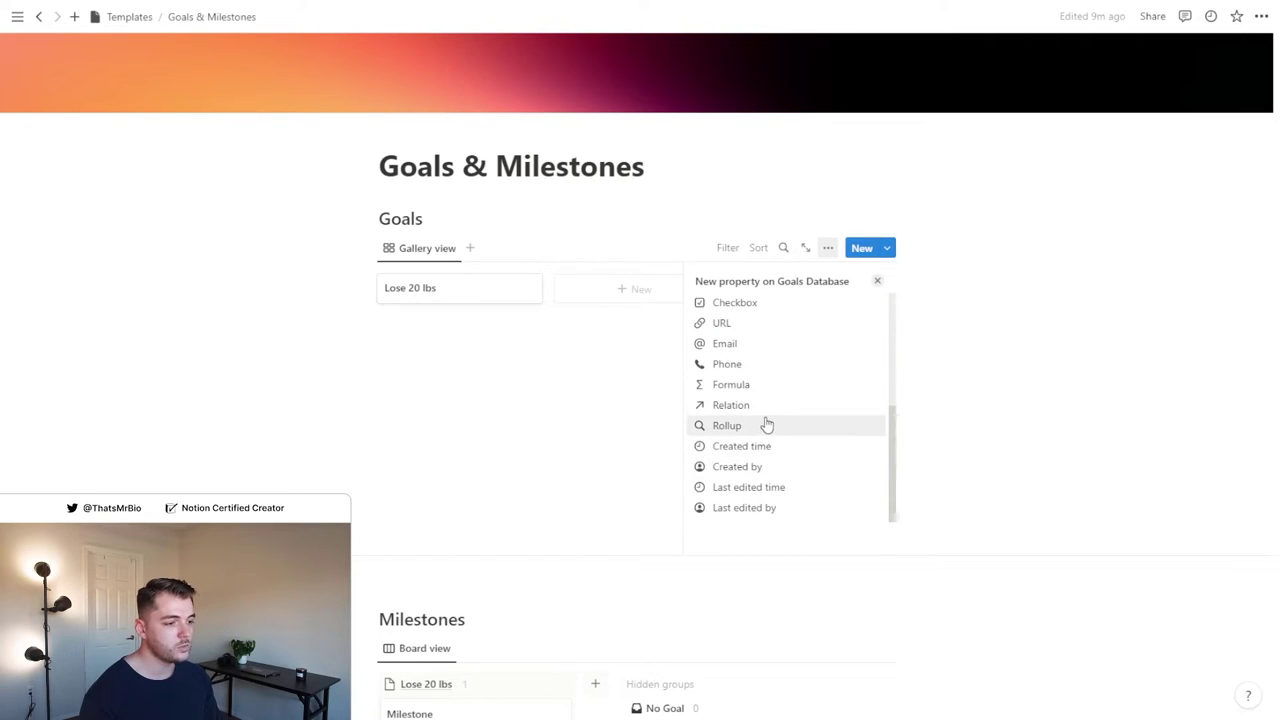
pyautogui.click(766, 425)
pyautogui.write('Progress')
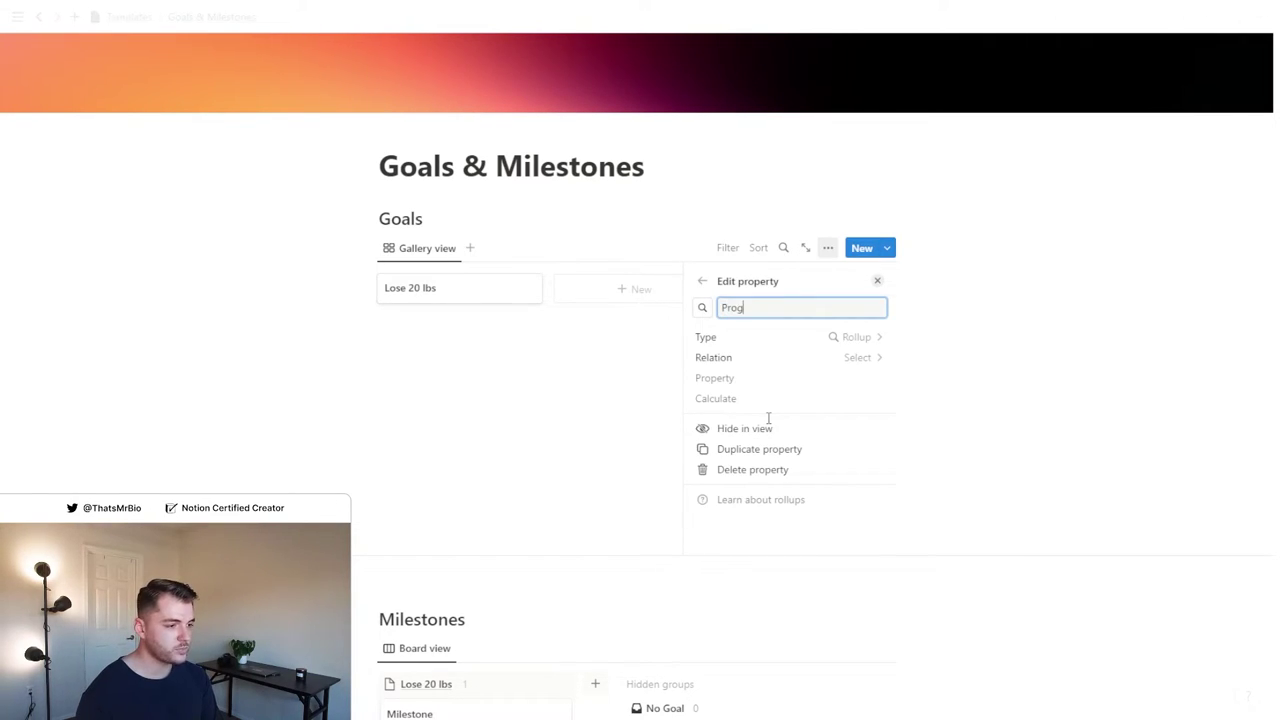
pyautogui.click(810, 360)
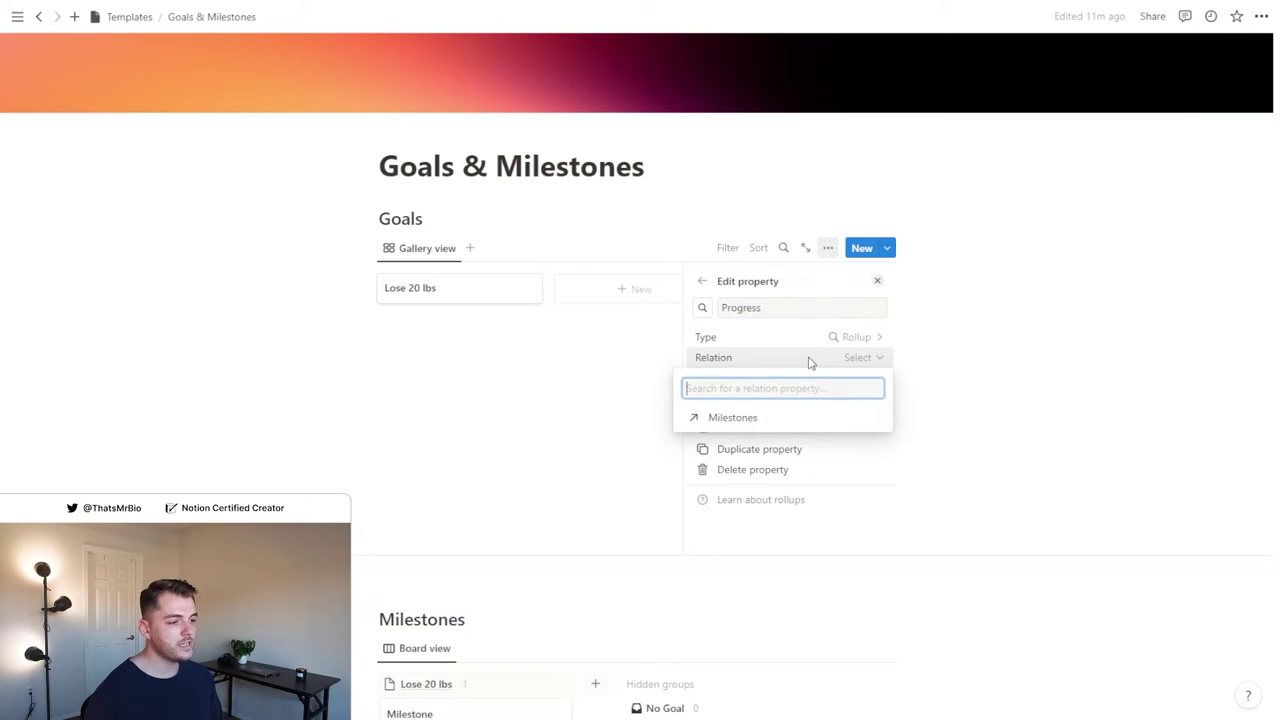
pyautogui.click(754, 419)
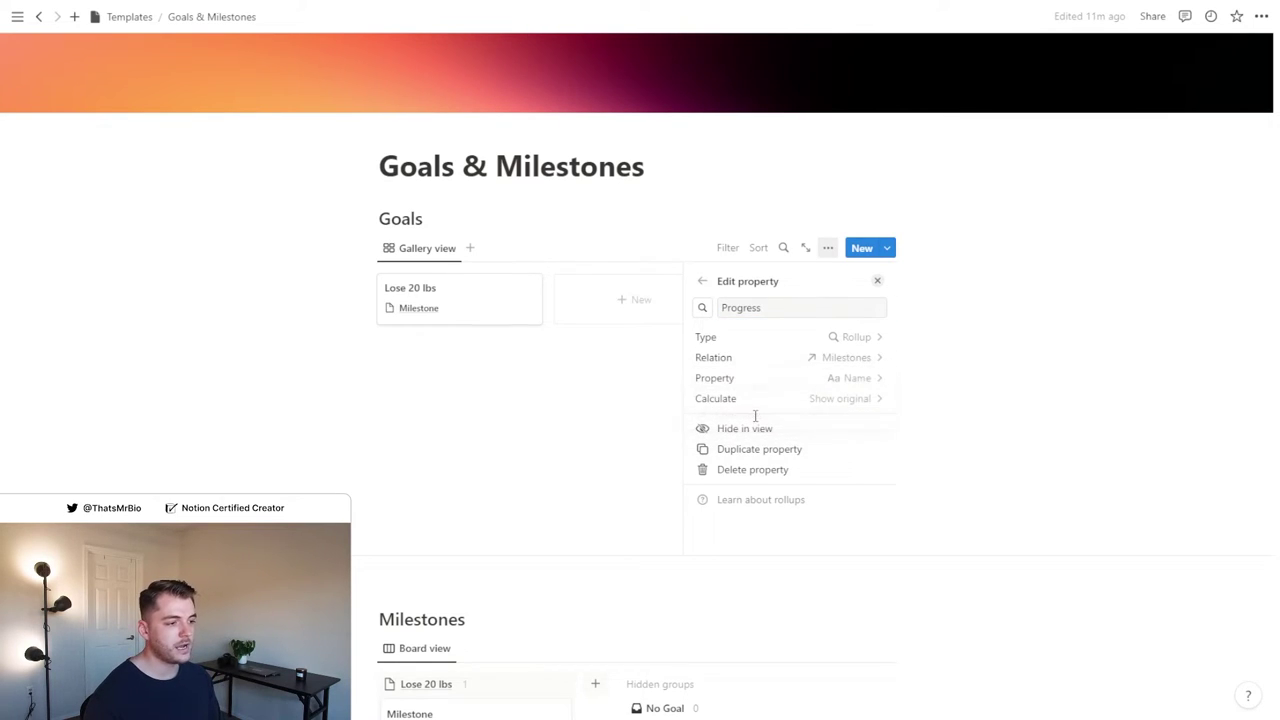
pyautogui.click(848, 385)
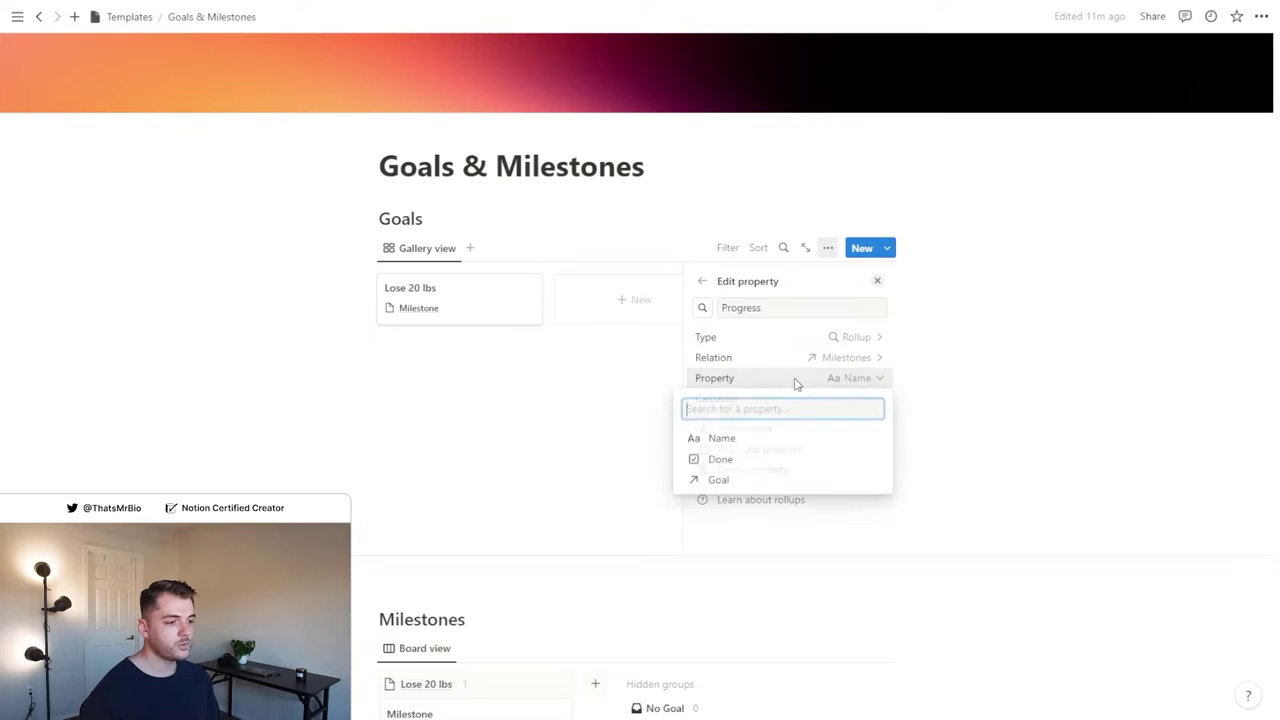
pyautogui.click(778, 462)
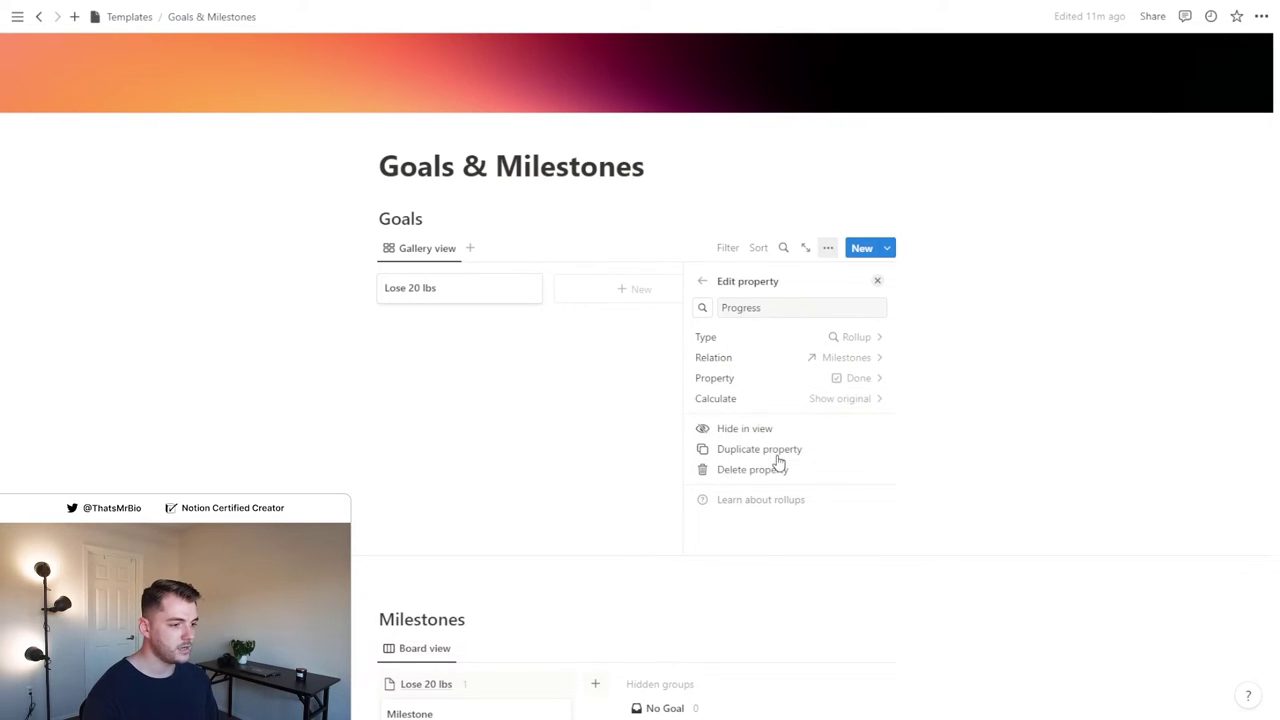
# Calculate Progress as Percent checked and show it as a bar
pyautogui.click(822, 399)
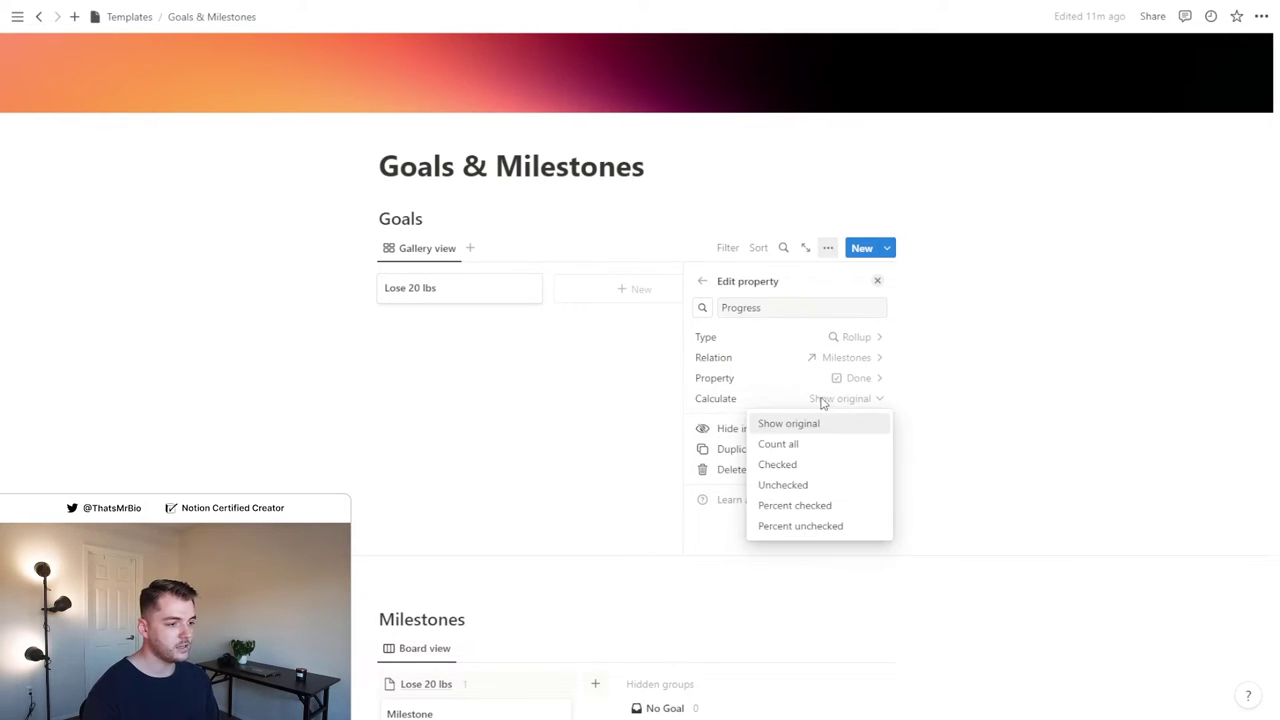
pyautogui.click(840, 510)
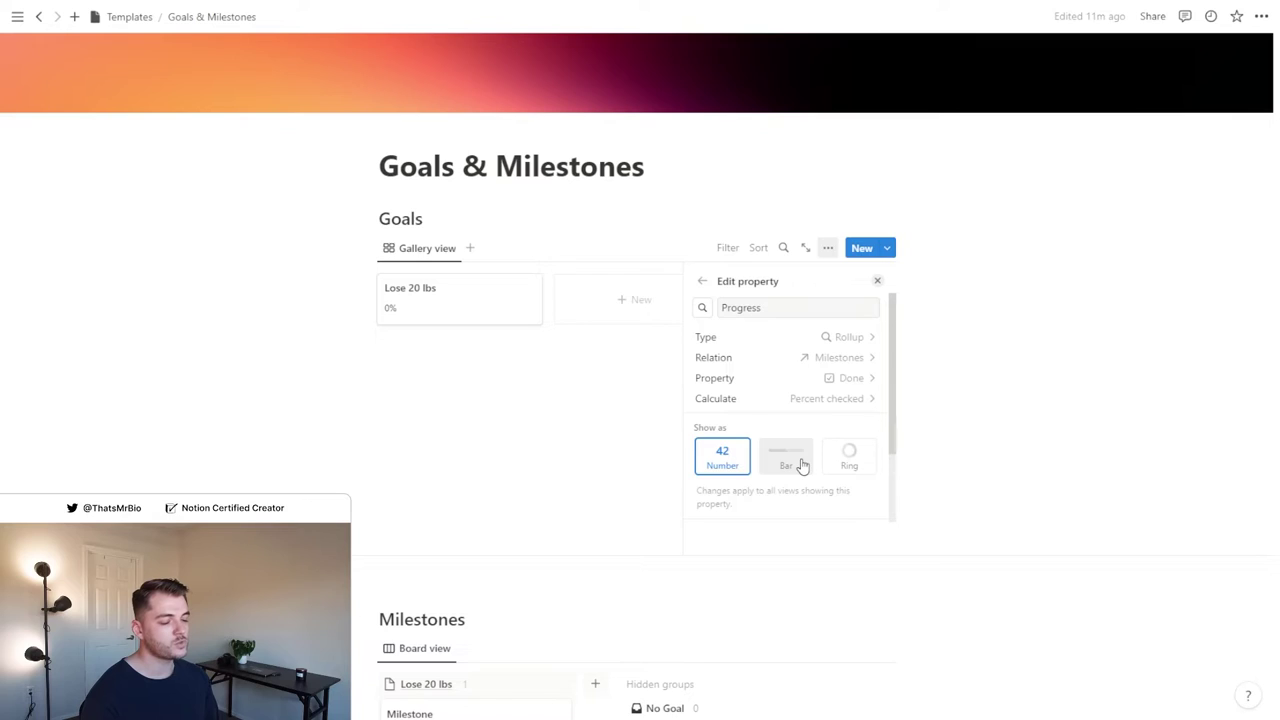
pyautogui.click(801, 463)
pyautogui.scroll(-1, 800, 458)
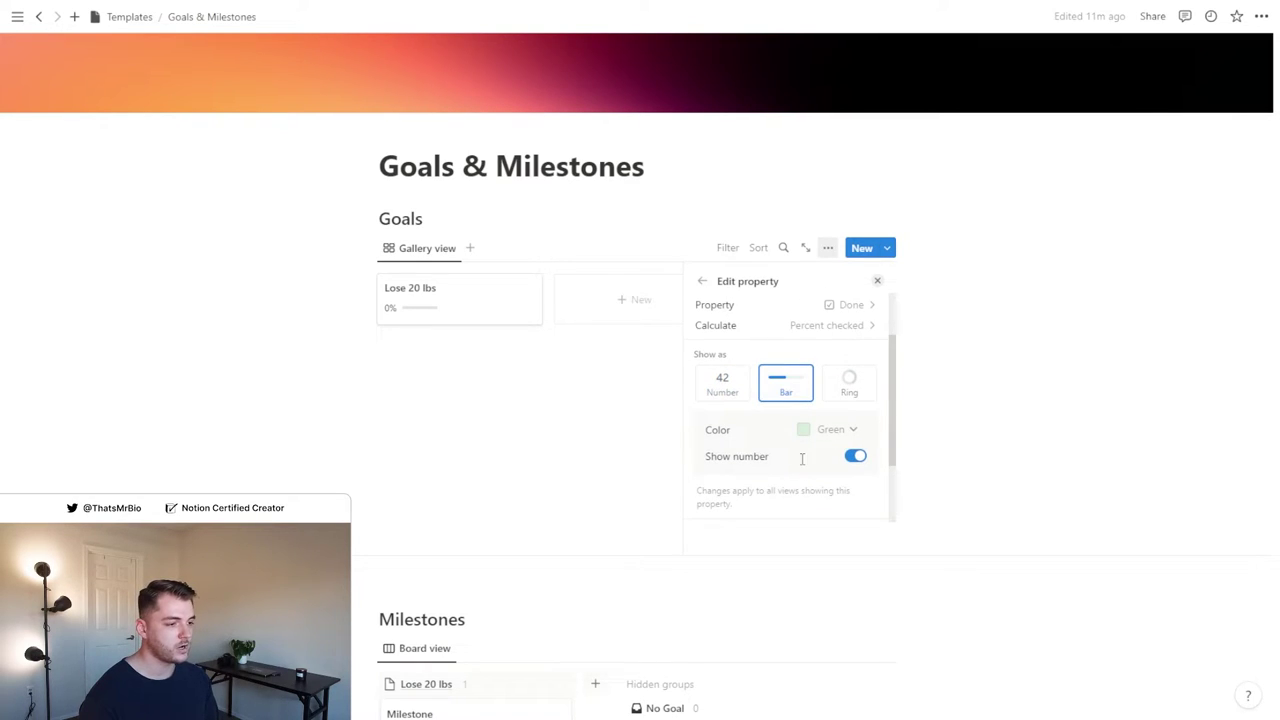
pyautogui.click(879, 284)
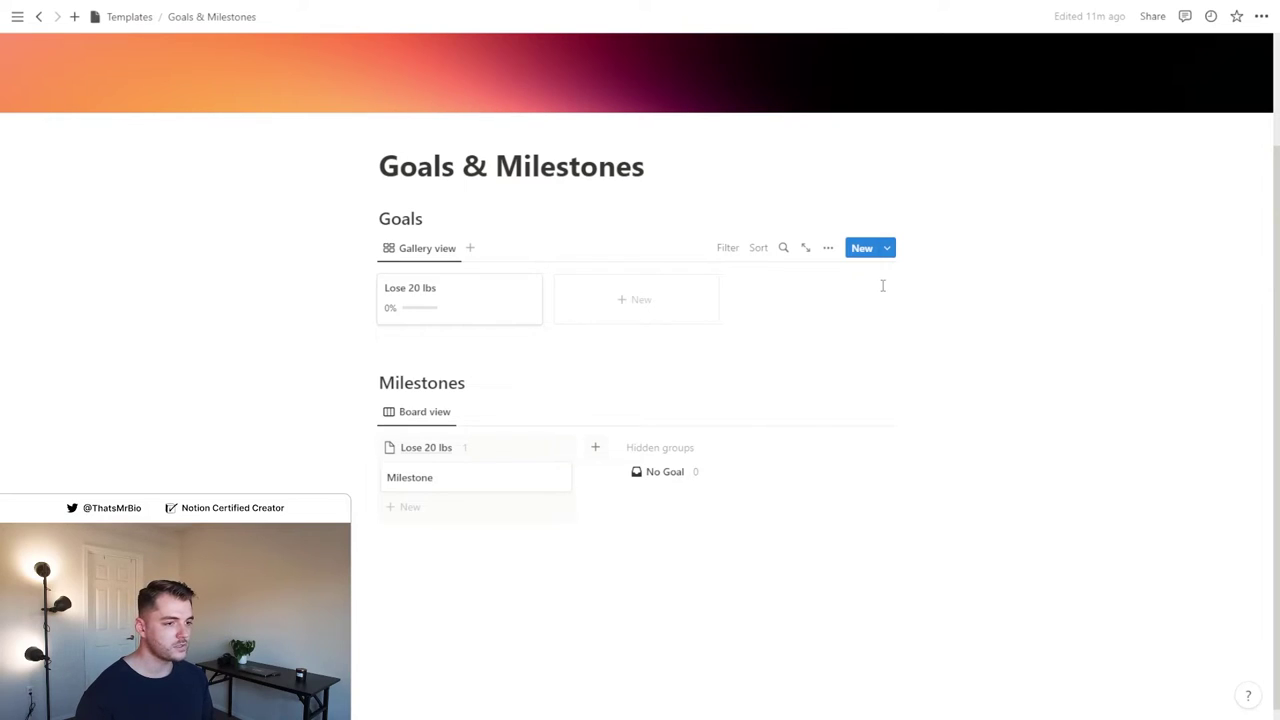
# On the Lose 20 lbs page, give the Progress property a line chart icon
pyautogui.click(483, 314)
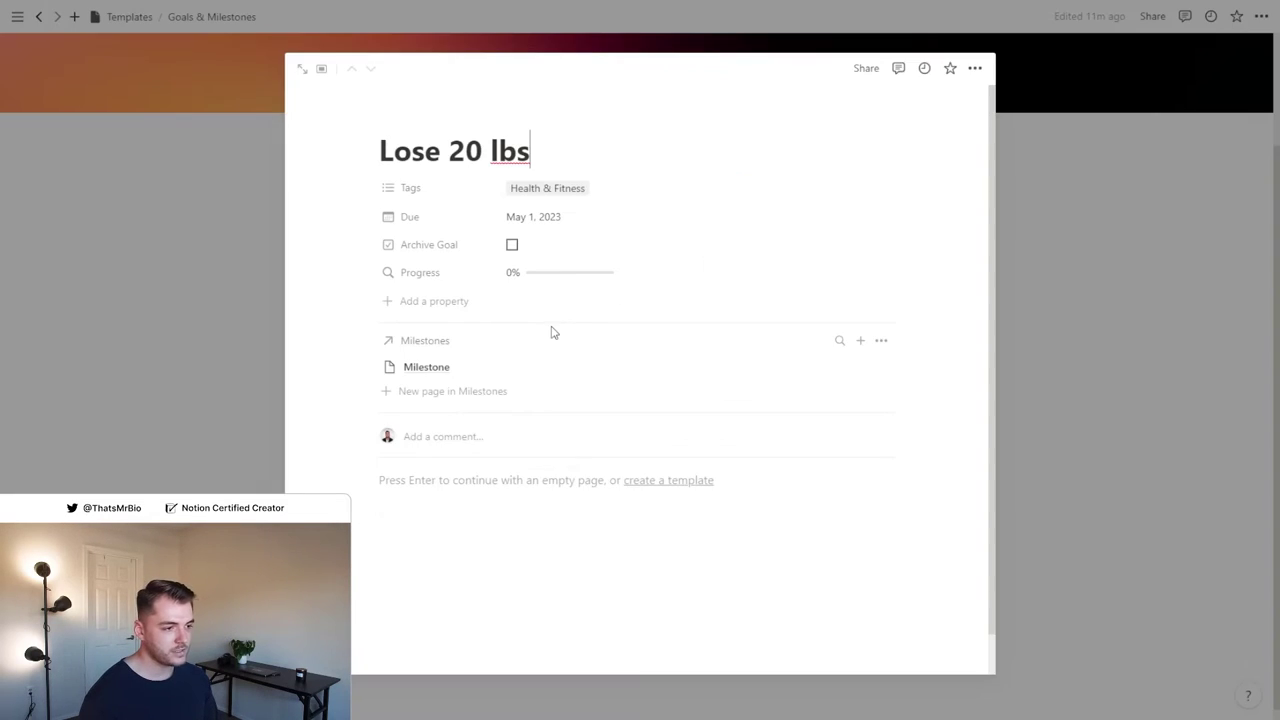
pyautogui.click(388, 277)
pyautogui.click(428, 320)
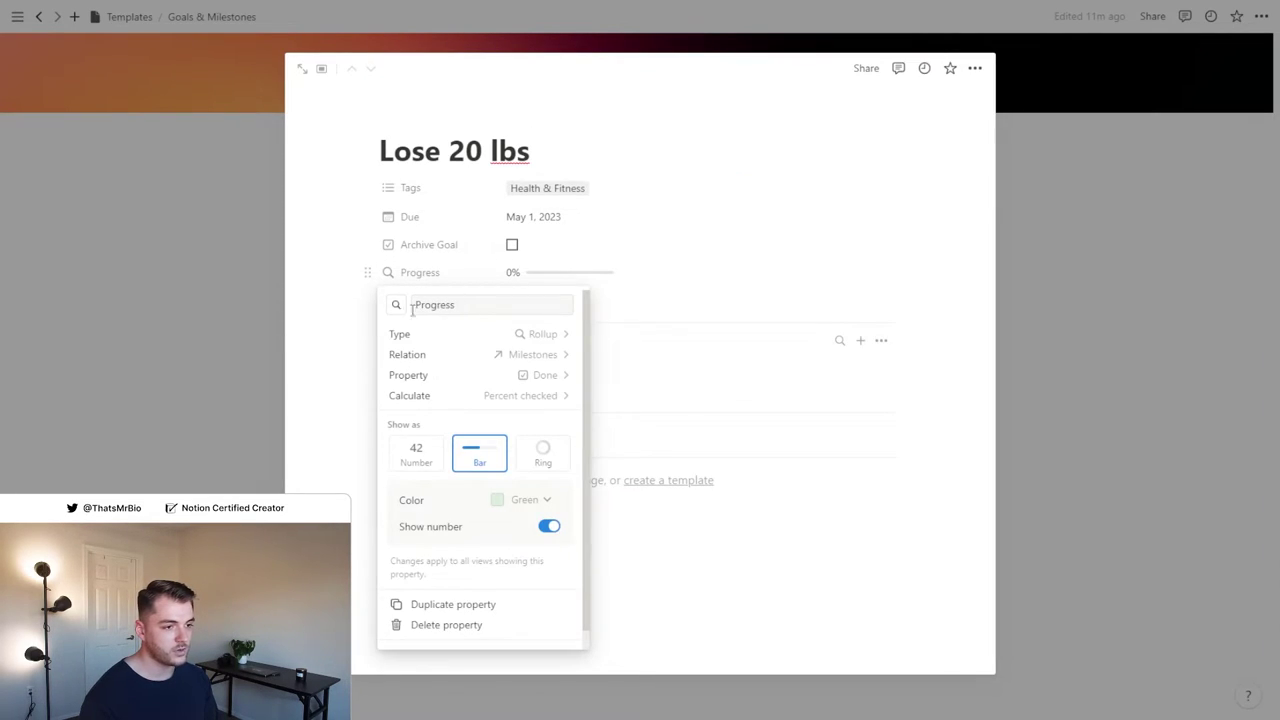
pyautogui.click(397, 305)
pyautogui.write('chart')
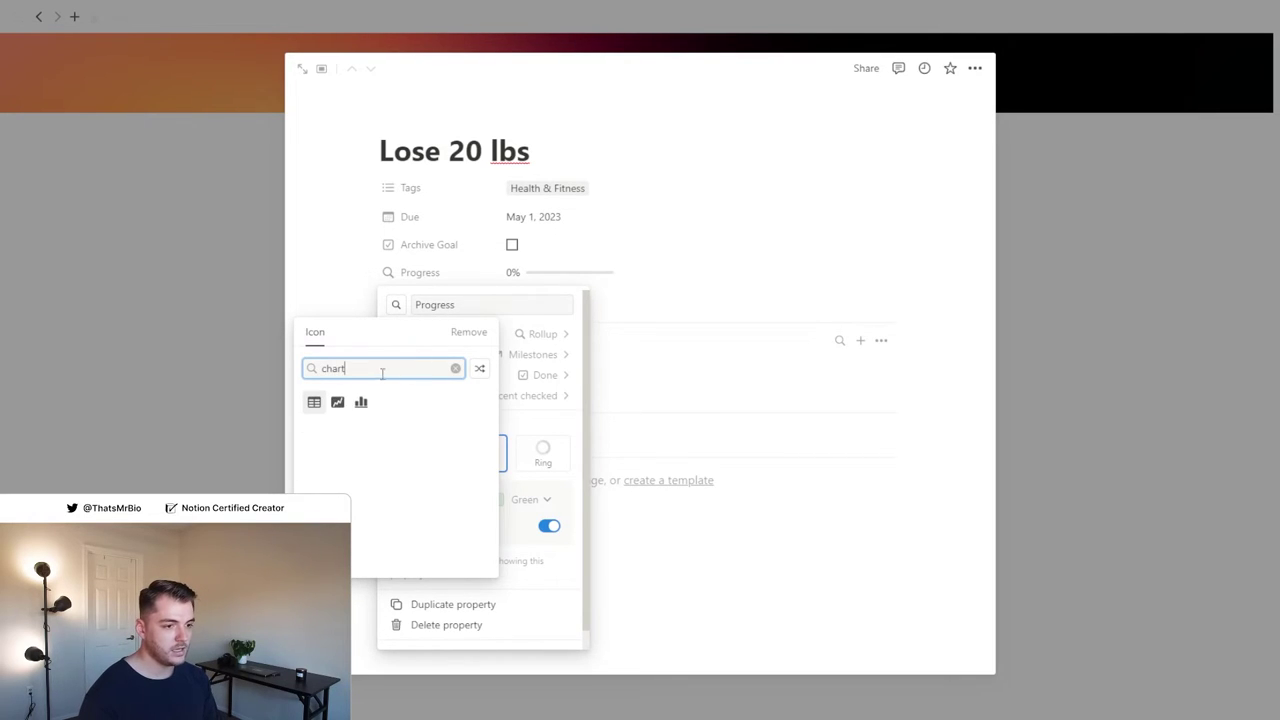
pyautogui.click(337, 401)
pyautogui.click(410, 219)
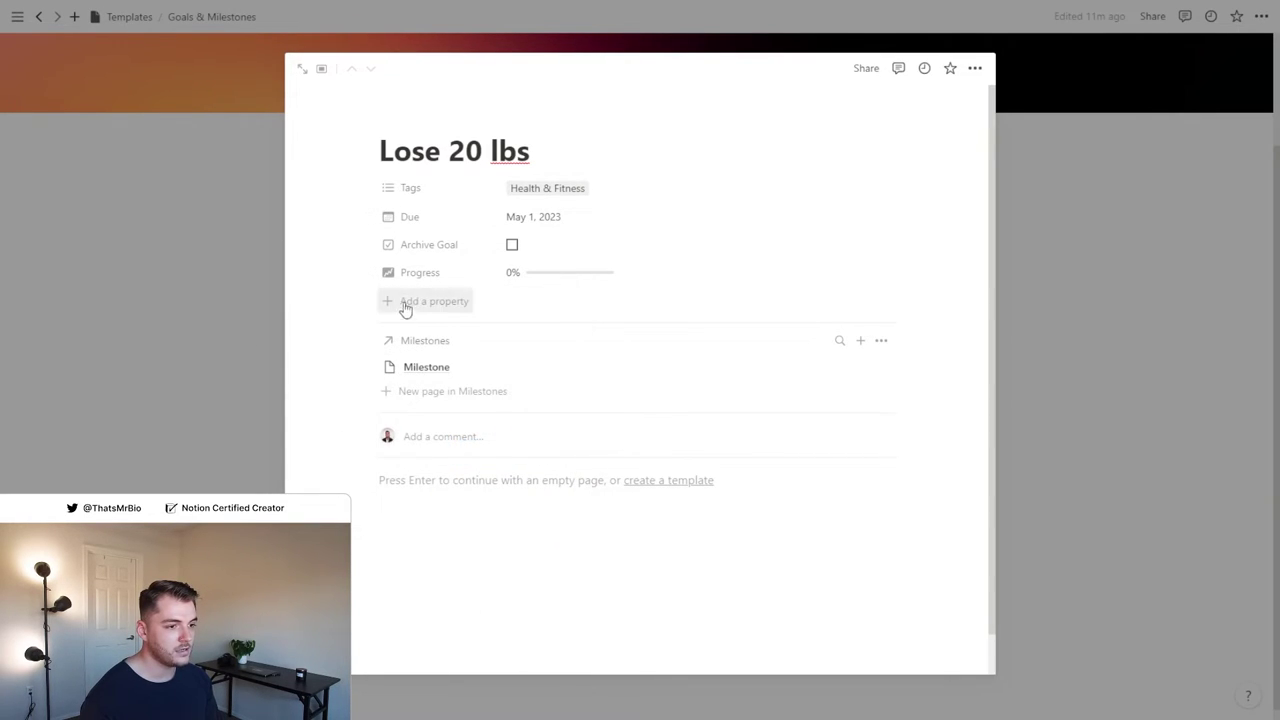
# Give the Milestones relation property a target icon
pyautogui.click(425, 340)
pyautogui.click(488, 421)
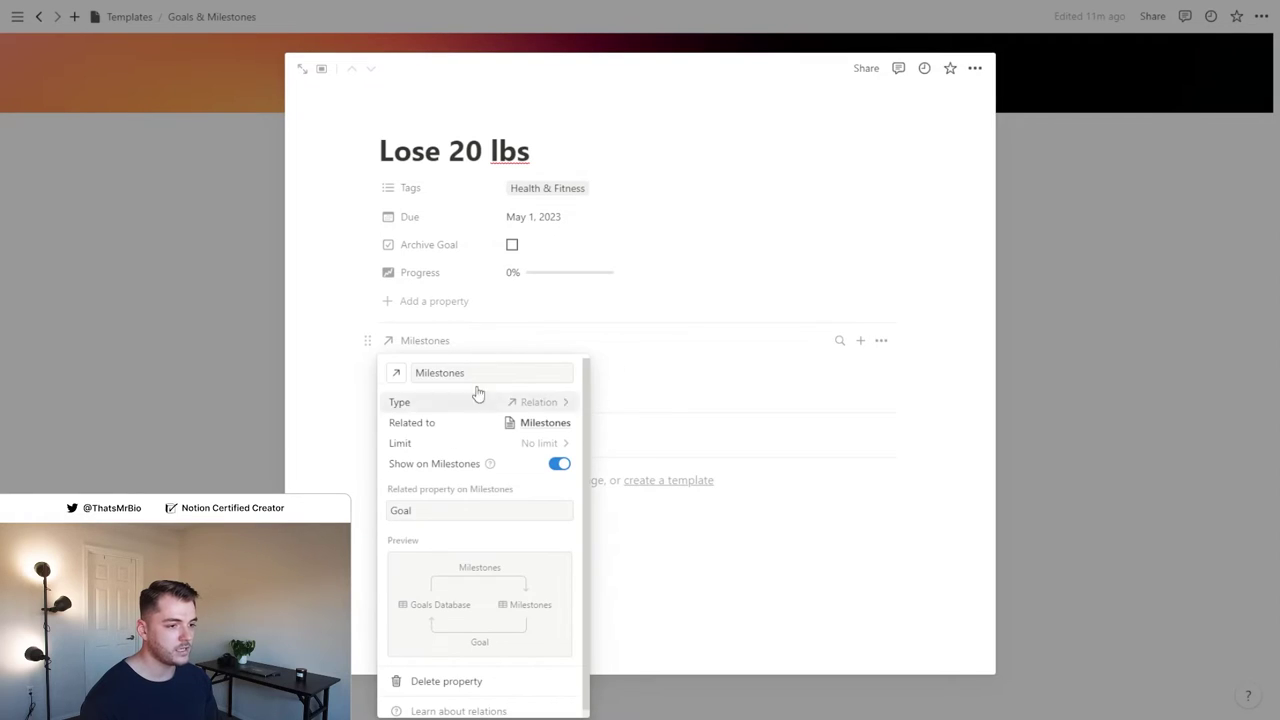
pyautogui.click(397, 373)
pyautogui.write('target')
pyautogui.click(404, 130)
# Set the goal page's icon to a trophy from the plain icons
pyautogui.click(406, 127)
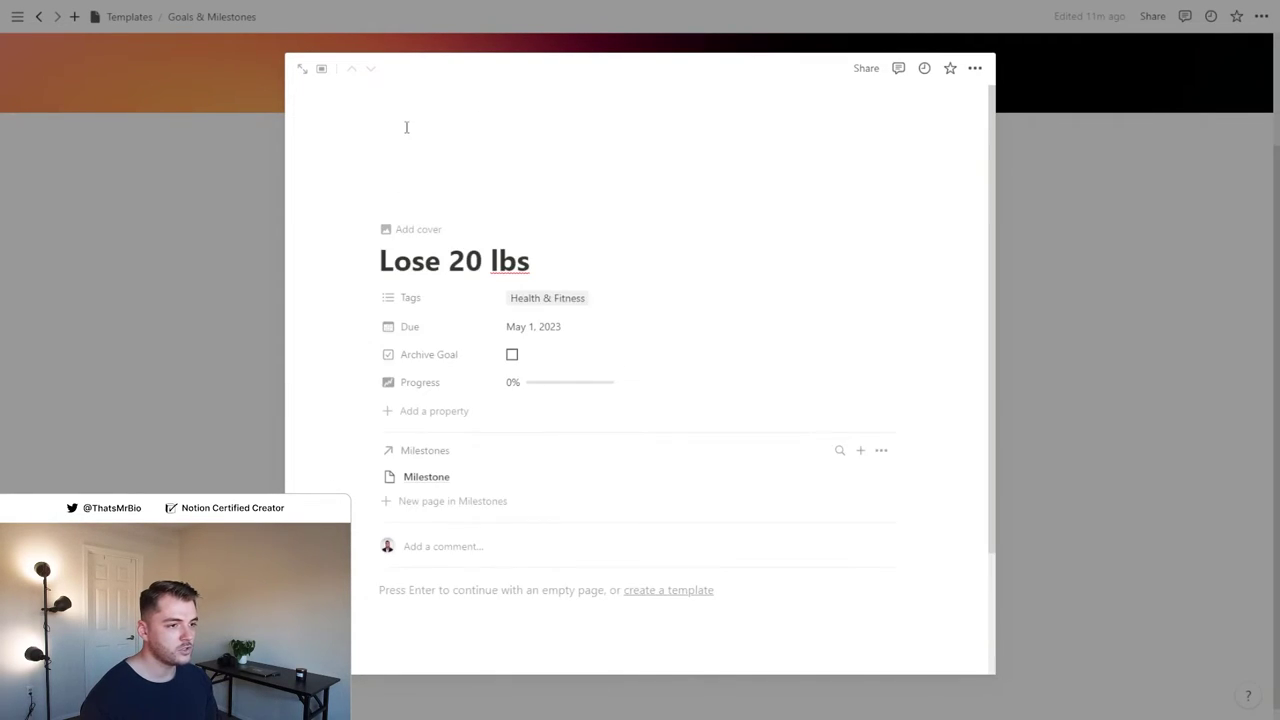
pyautogui.click(409, 185)
pyautogui.click(322, 230)
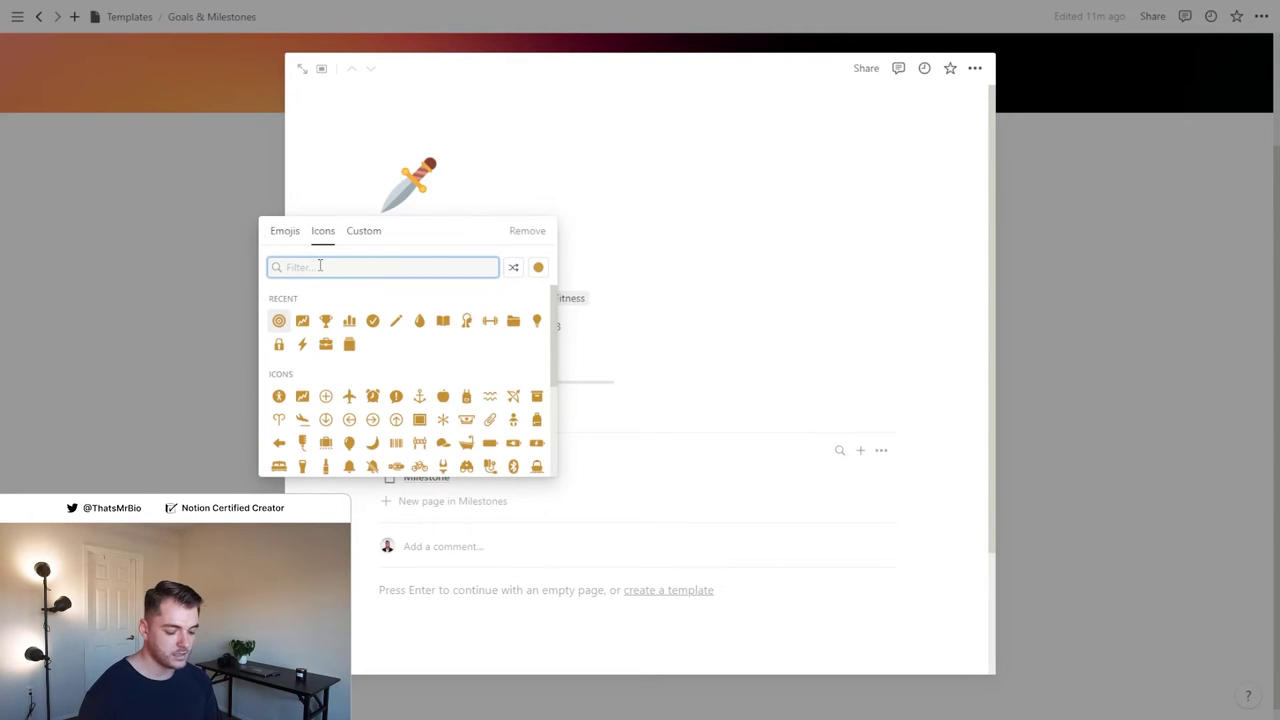
pyautogui.write('trophy')
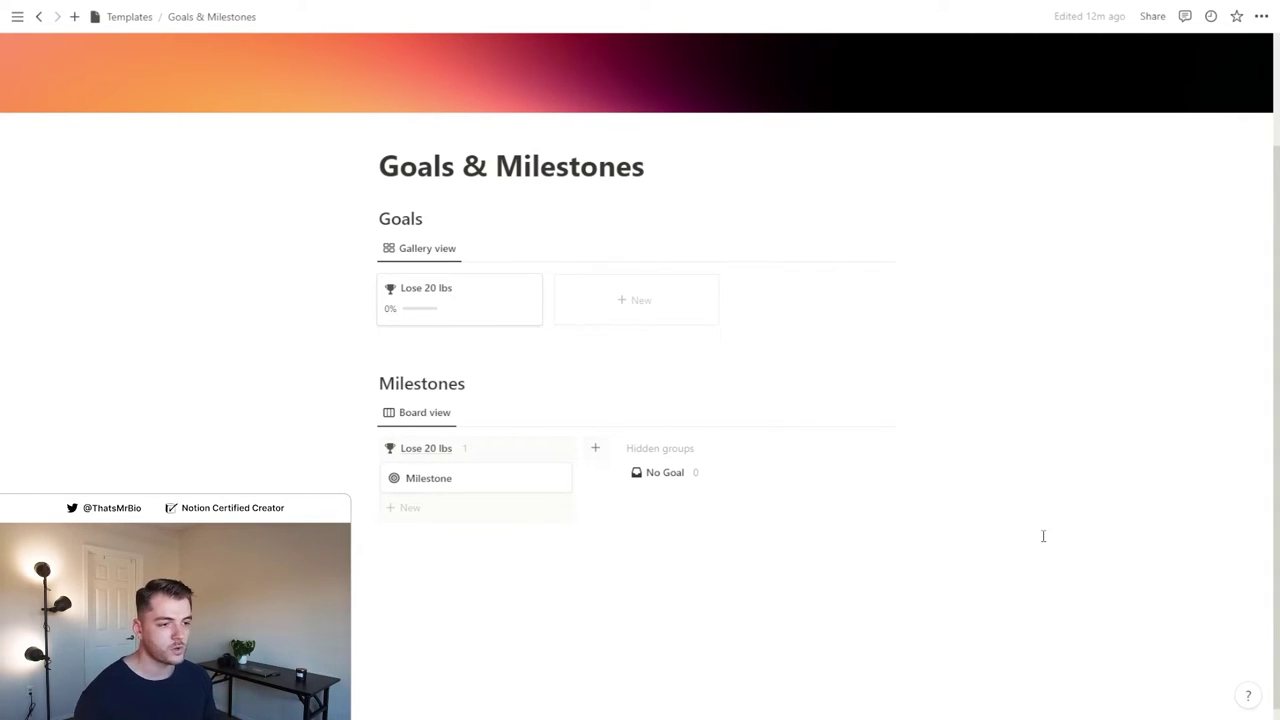
# Show the Done checkbox on the milestone board's cards
pyautogui.click(828, 412)
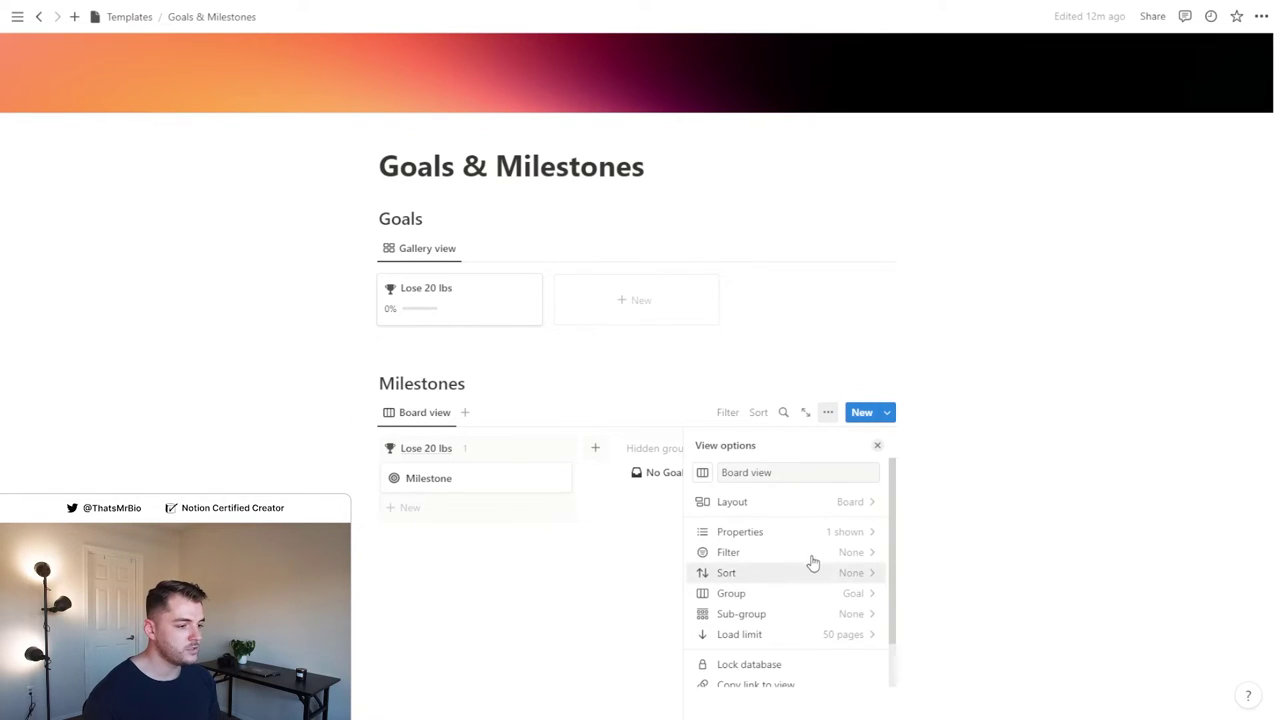
pyautogui.click(771, 535)
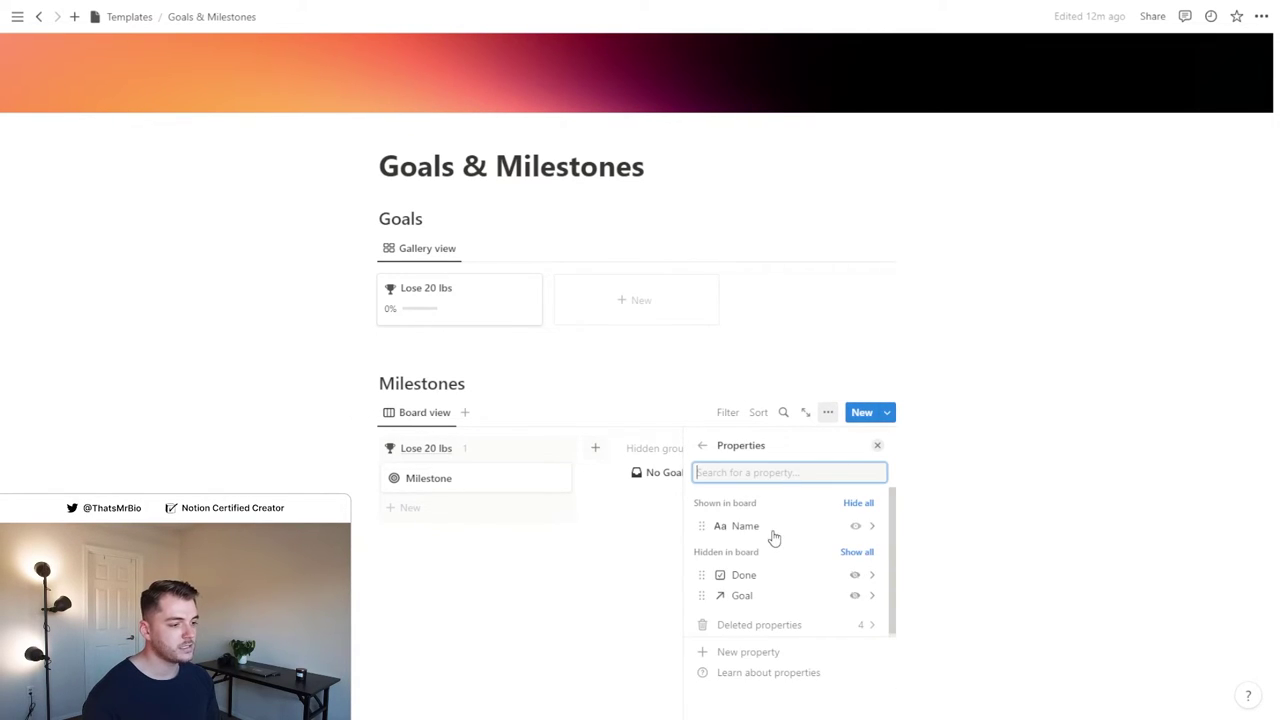
pyautogui.click(855, 575)
pyautogui.click(877, 446)
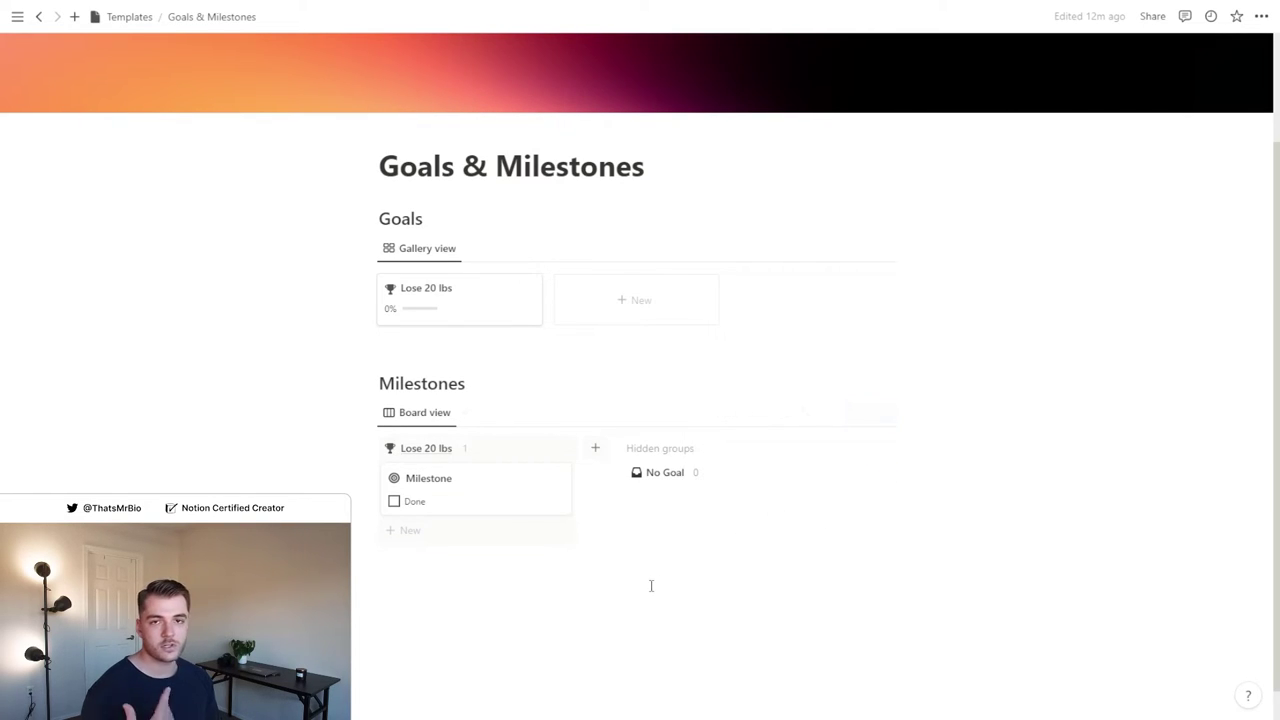
# Tick the first milestone's Done box and add a card named 'Milestone 2' under Lose 20 lbs
pyautogui.click(394, 502)
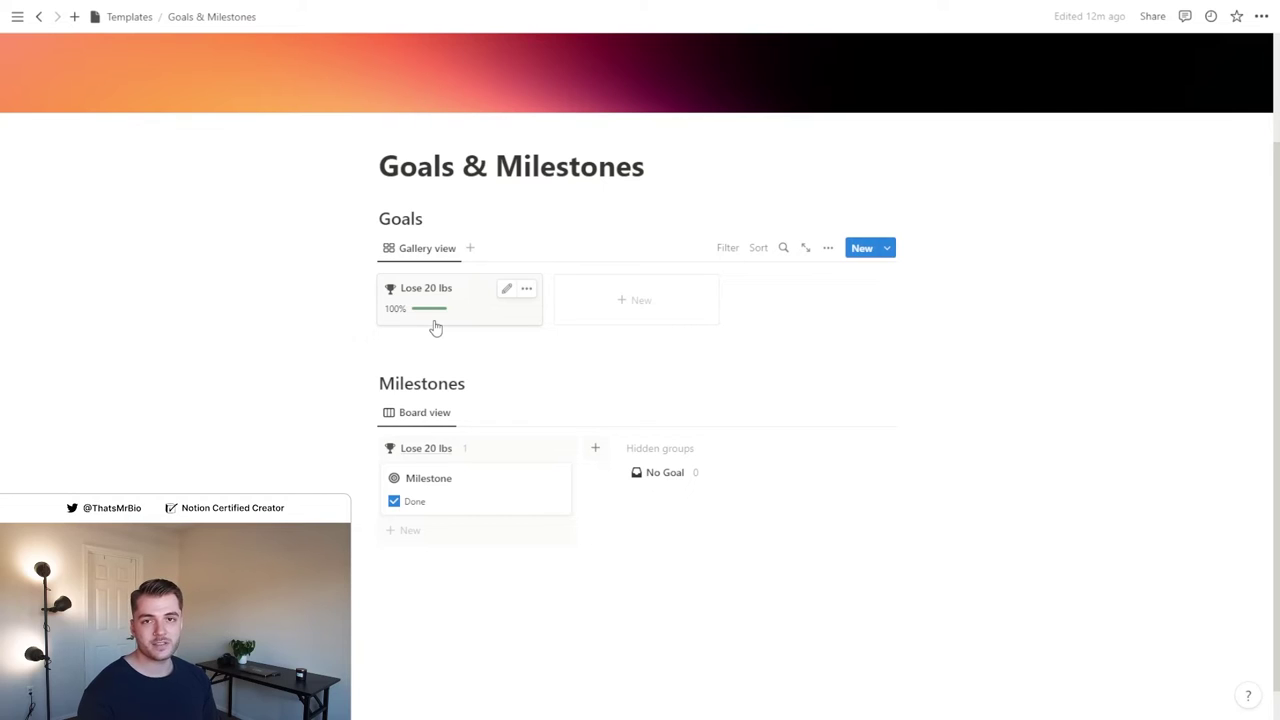
pyautogui.click(460, 531)
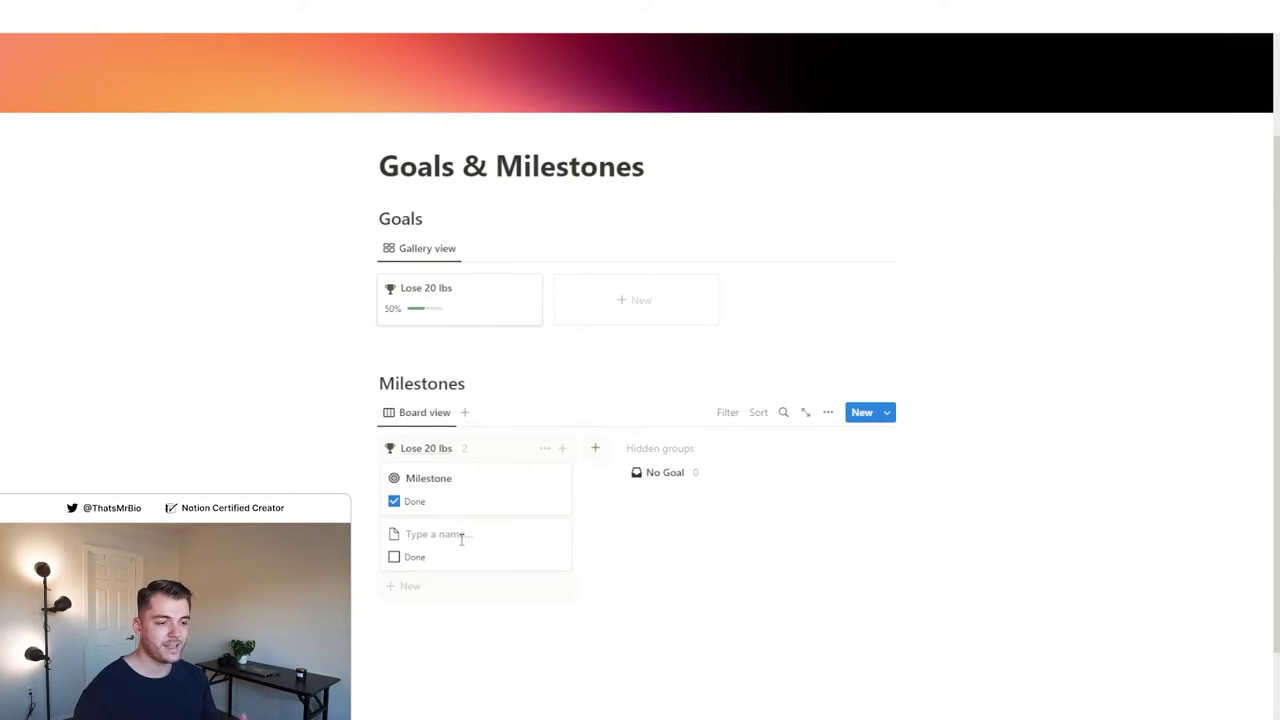
pyautogui.write('Milestone 2')
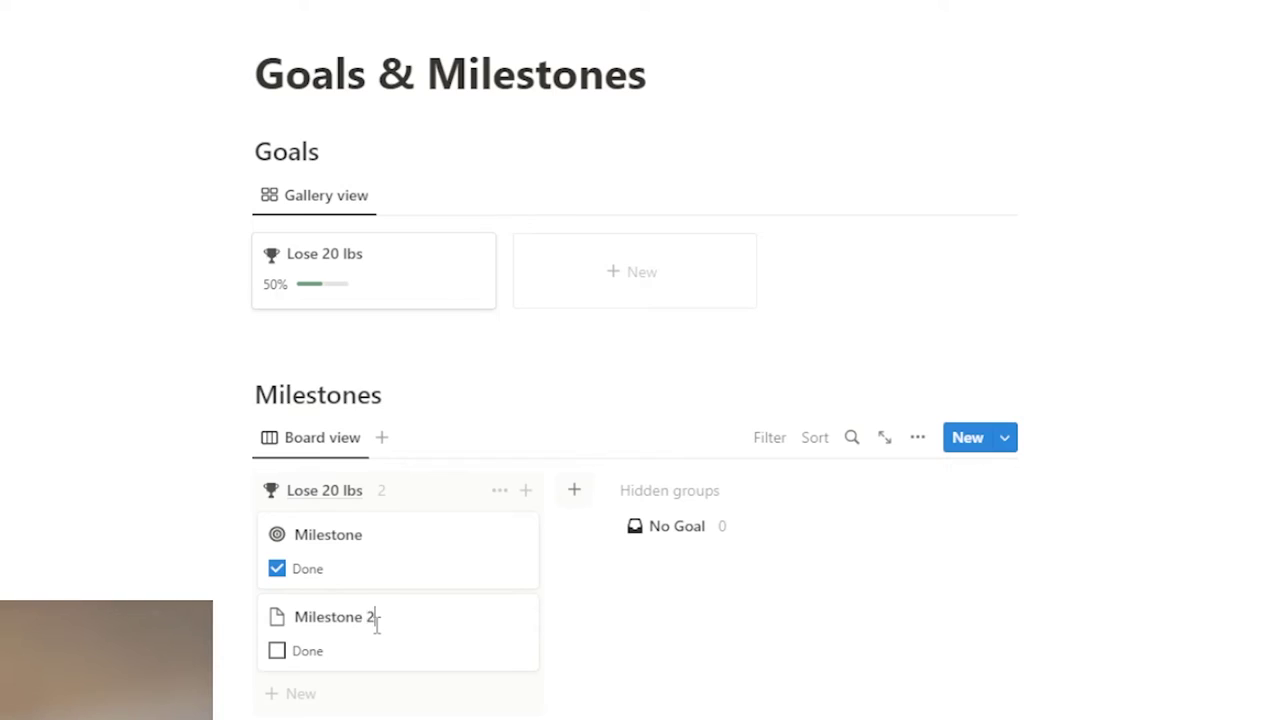
pyautogui.press('Return')
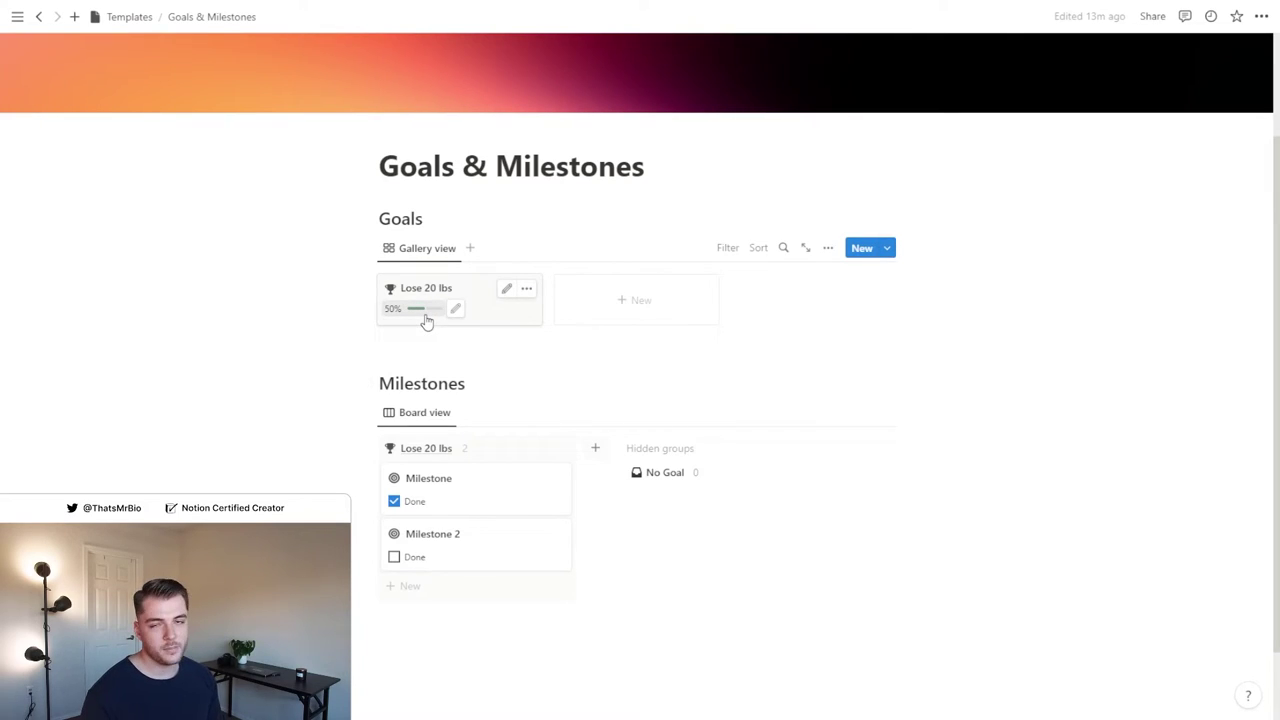
pyautogui.moveTo(427, 313)
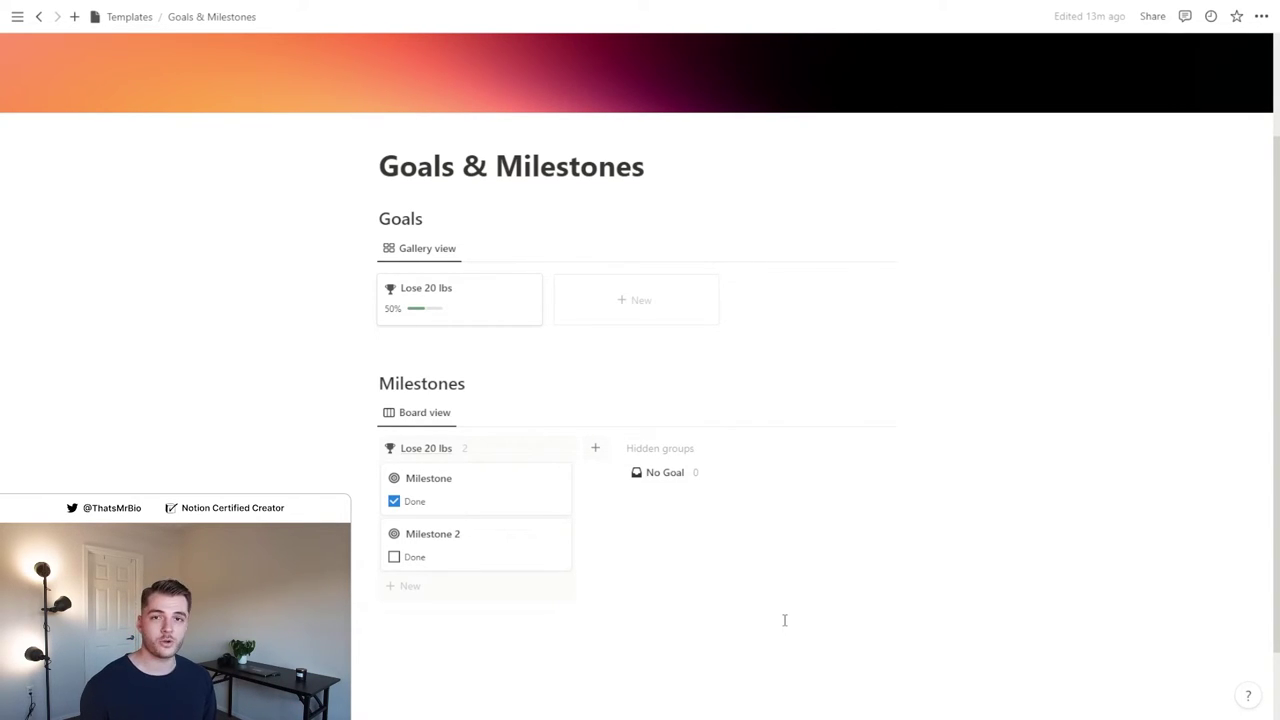
# Show Due and Tags on the goal gallery cards, with Progress placed below Due
pyautogui.click(828, 248)
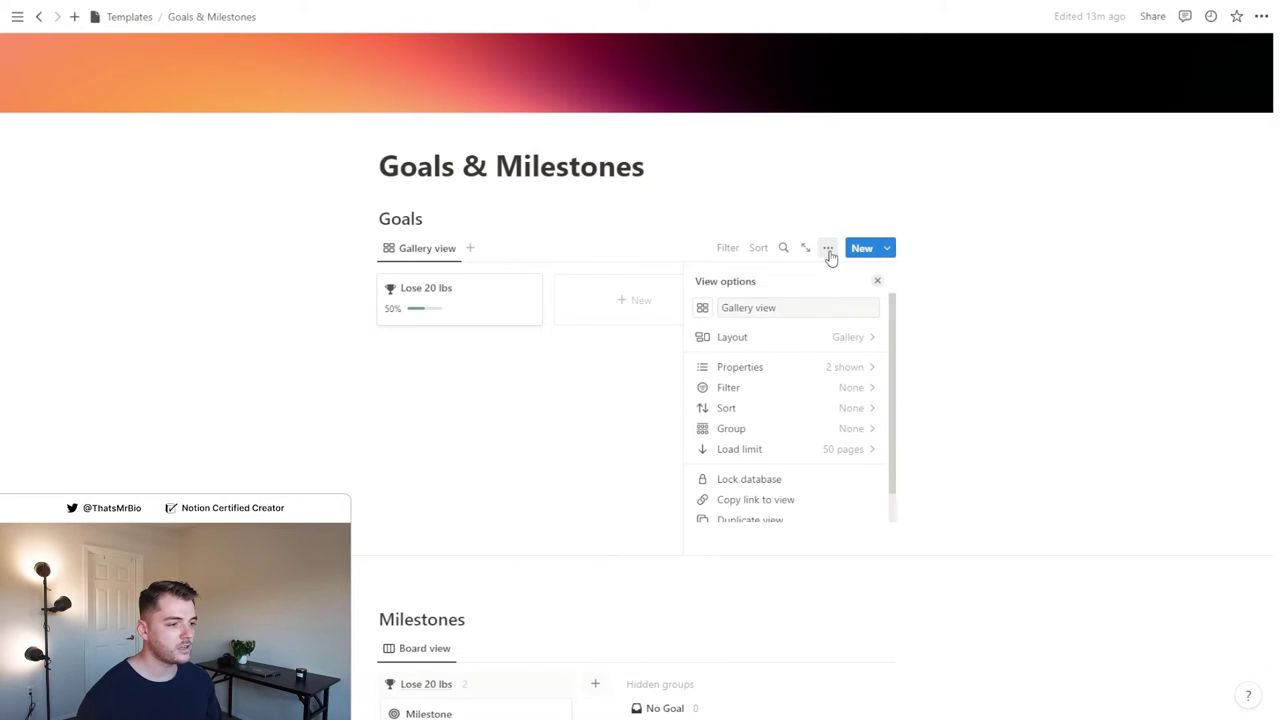
pyautogui.click(829, 370)
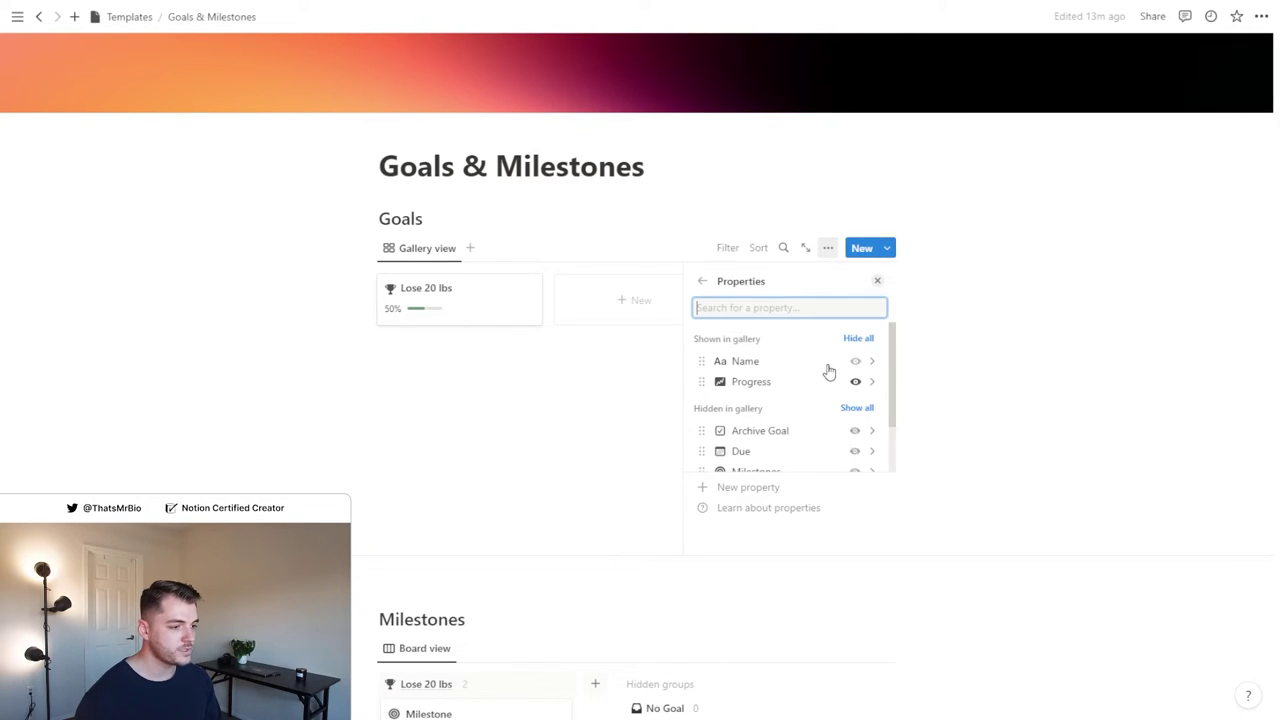
pyautogui.scroll(-2, 835, 372)
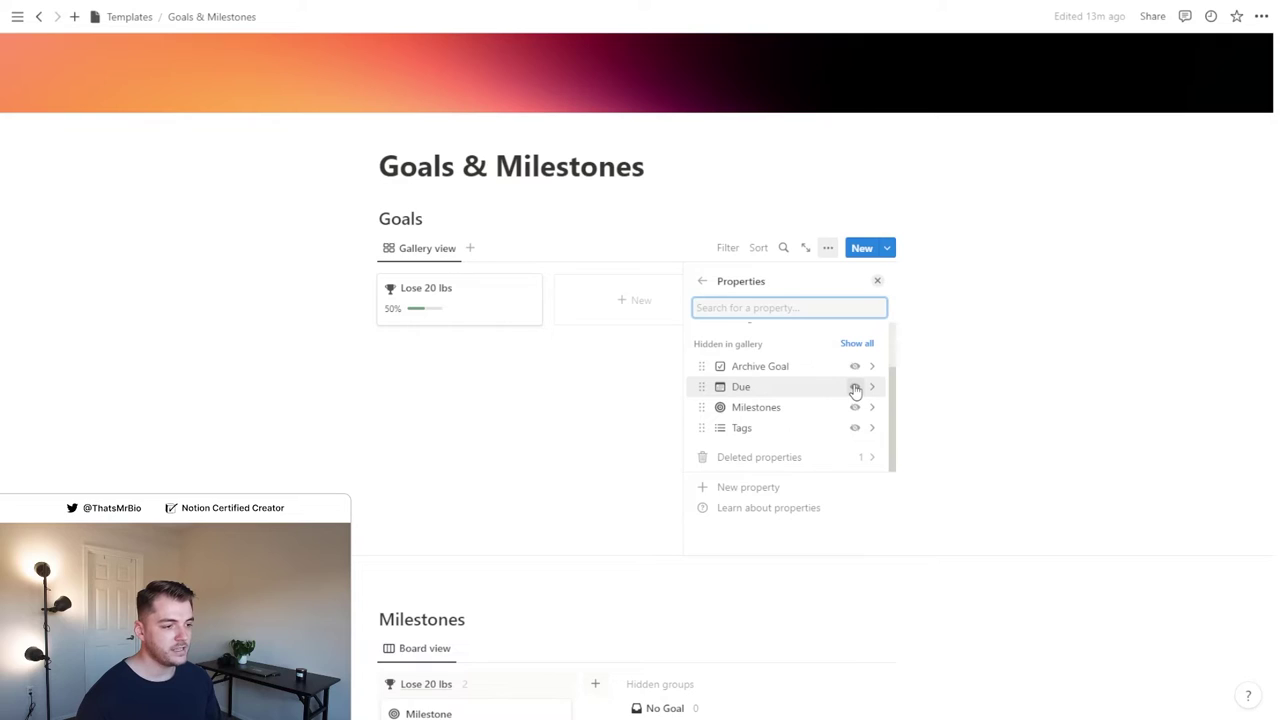
pyautogui.click(855, 388)
pyautogui.click(855, 428)
pyautogui.scroll(3, 745, 420)
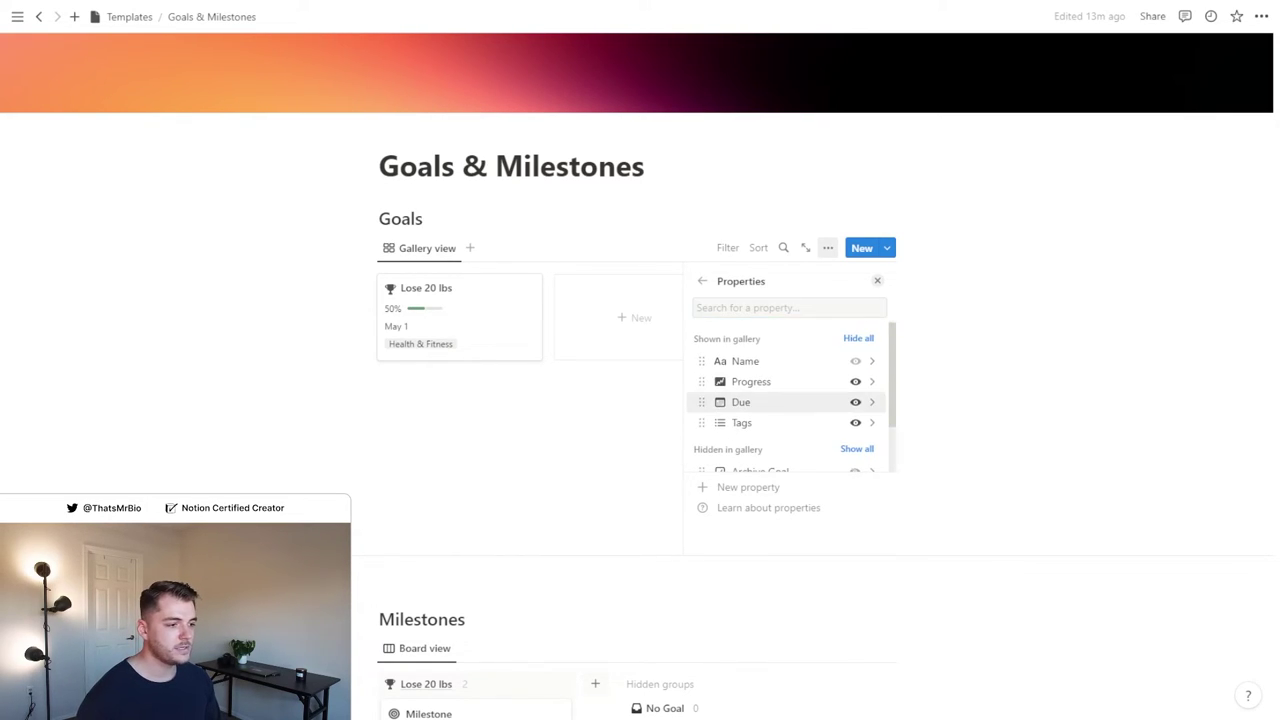
pyautogui.moveTo(750, 381); pyautogui.dragTo(725, 405)
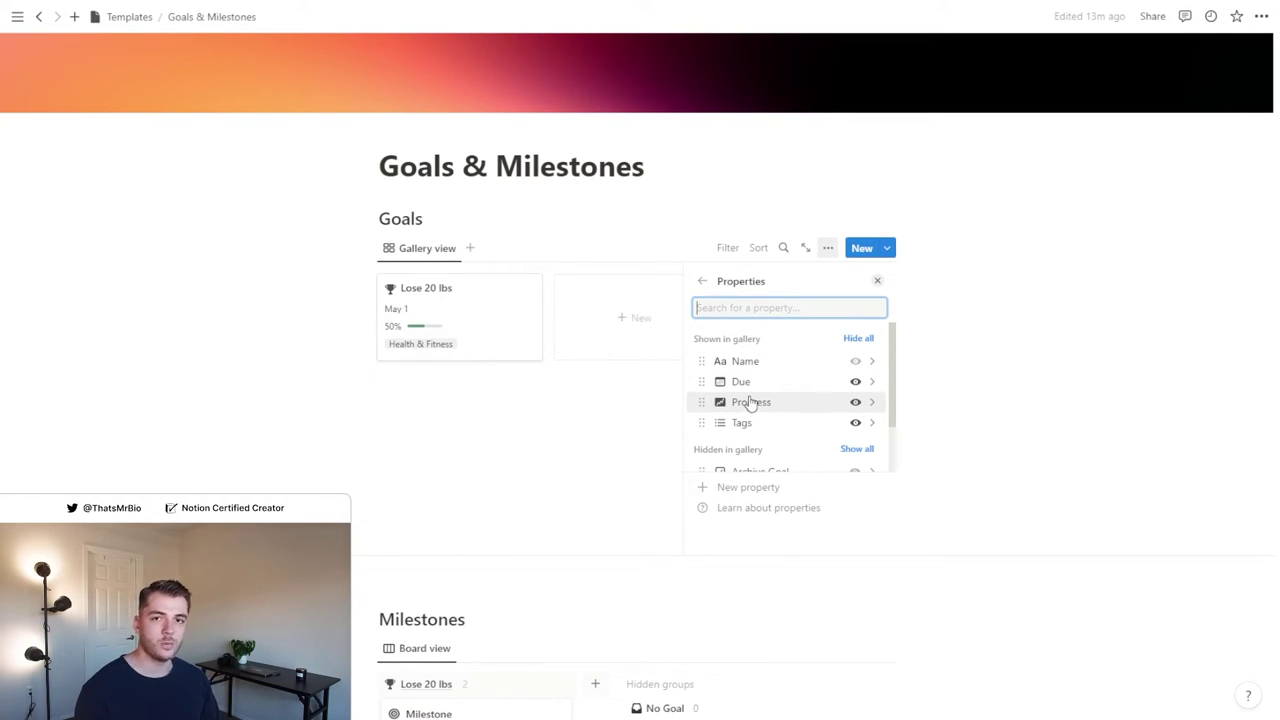
pyautogui.click(940, 291)
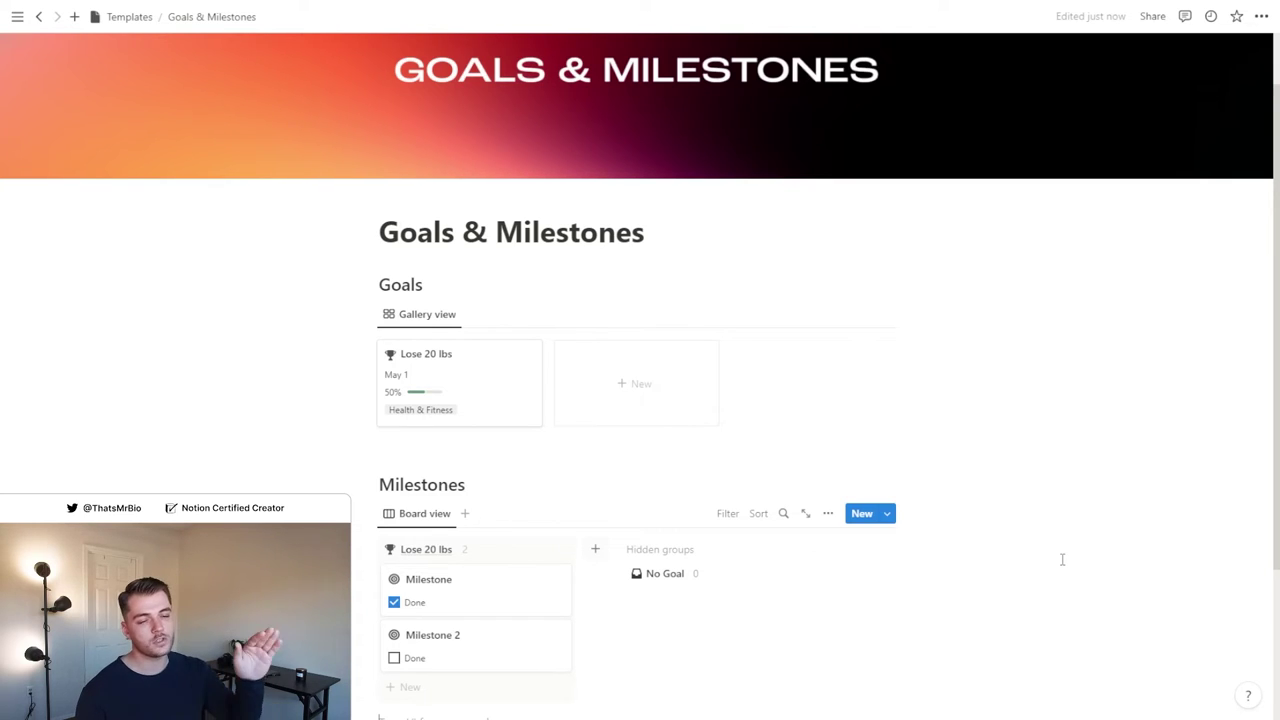
# Add a 'Completed' heading below the milestone board
pyautogui.scroll(-3, 538, 520)
pyautogui.click(538, 520)
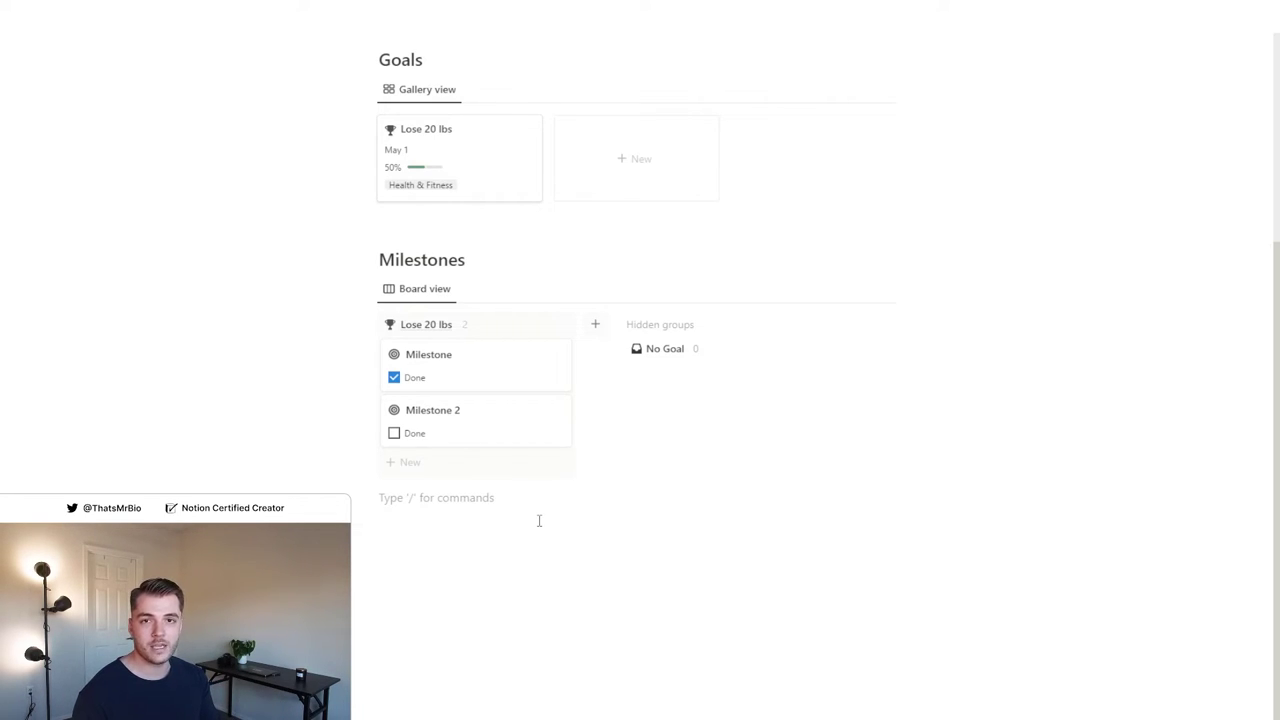
pyautogui.write('/heading')
pyautogui.press('Down')
pyautogui.press('Return')
pyautogui.write('Completed')
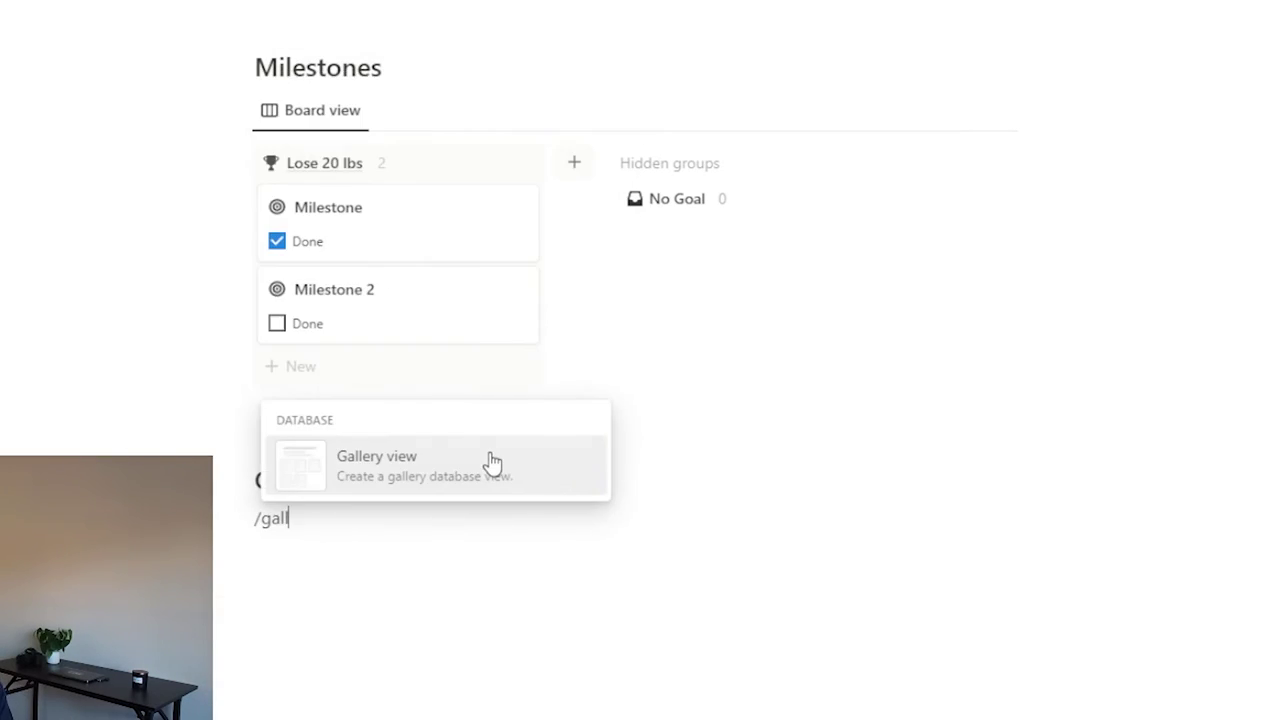
pyautogui.press('Return')
# Insert a Goals Database gallery named 'Completed', filtered to Archive Goal: Checked
pyautogui.write('/gallery')
pyautogui.press('Return')
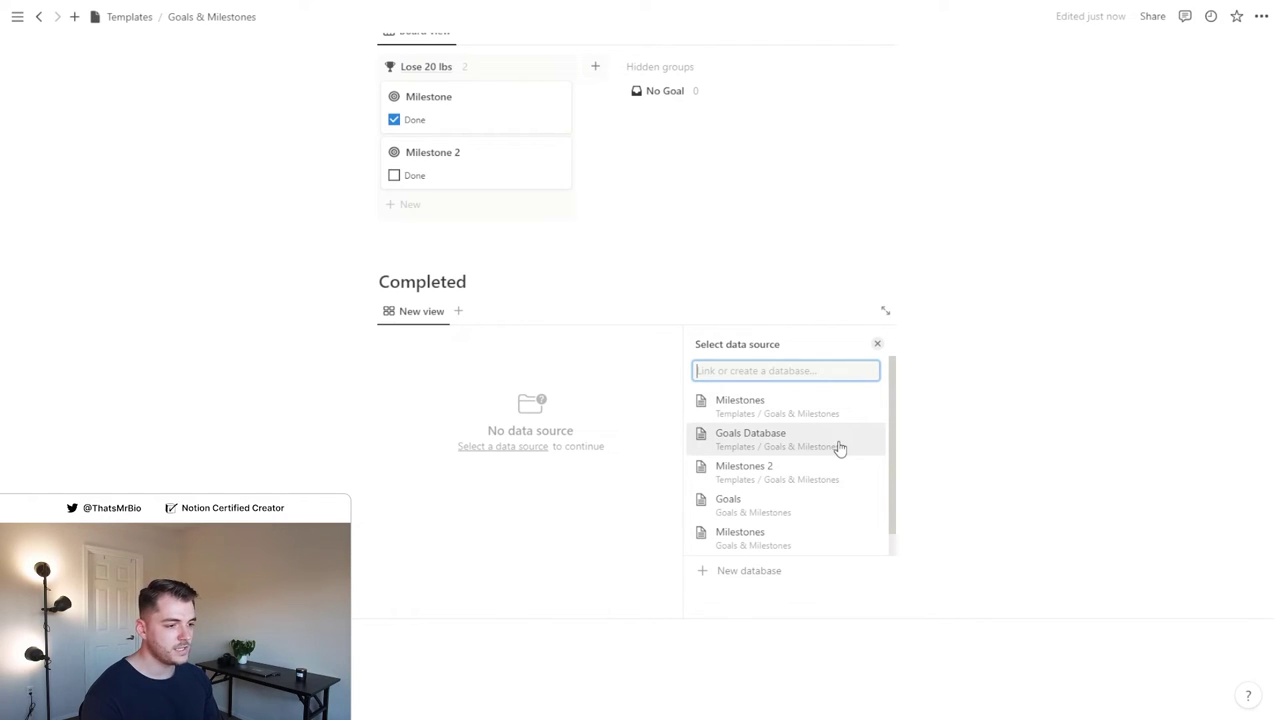
pyautogui.click(840, 448)
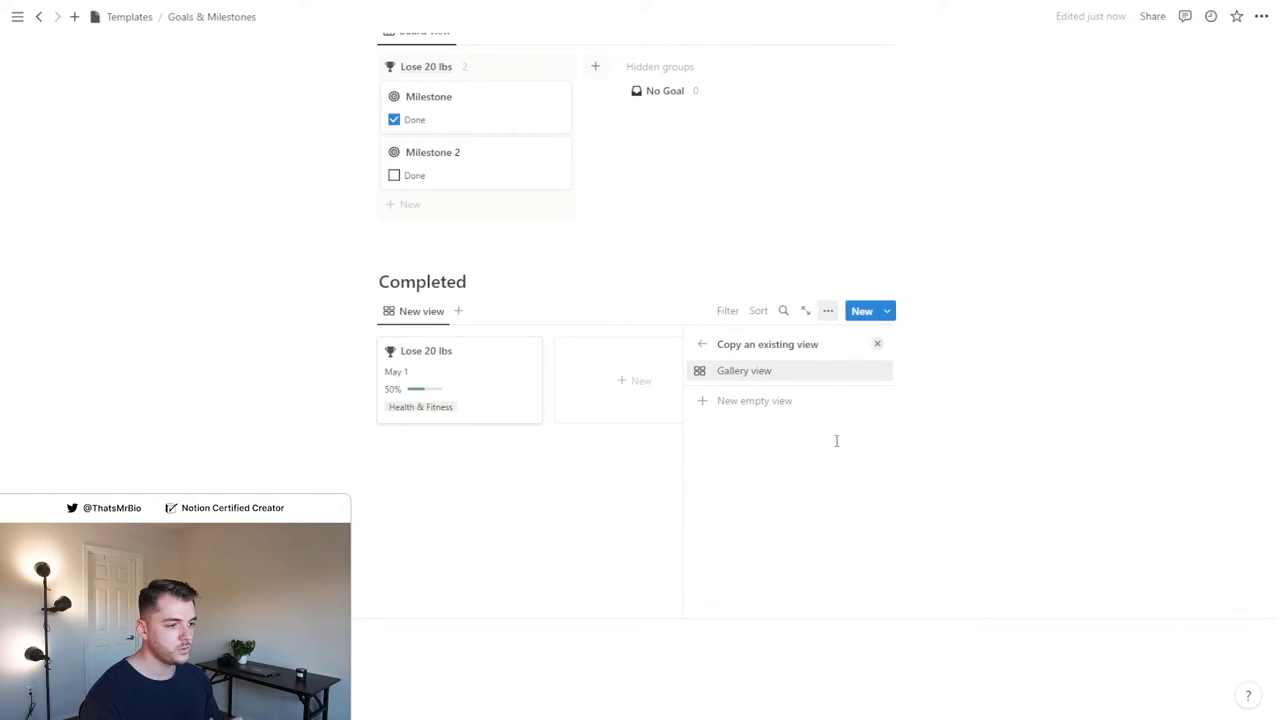
pyautogui.click(773, 380)
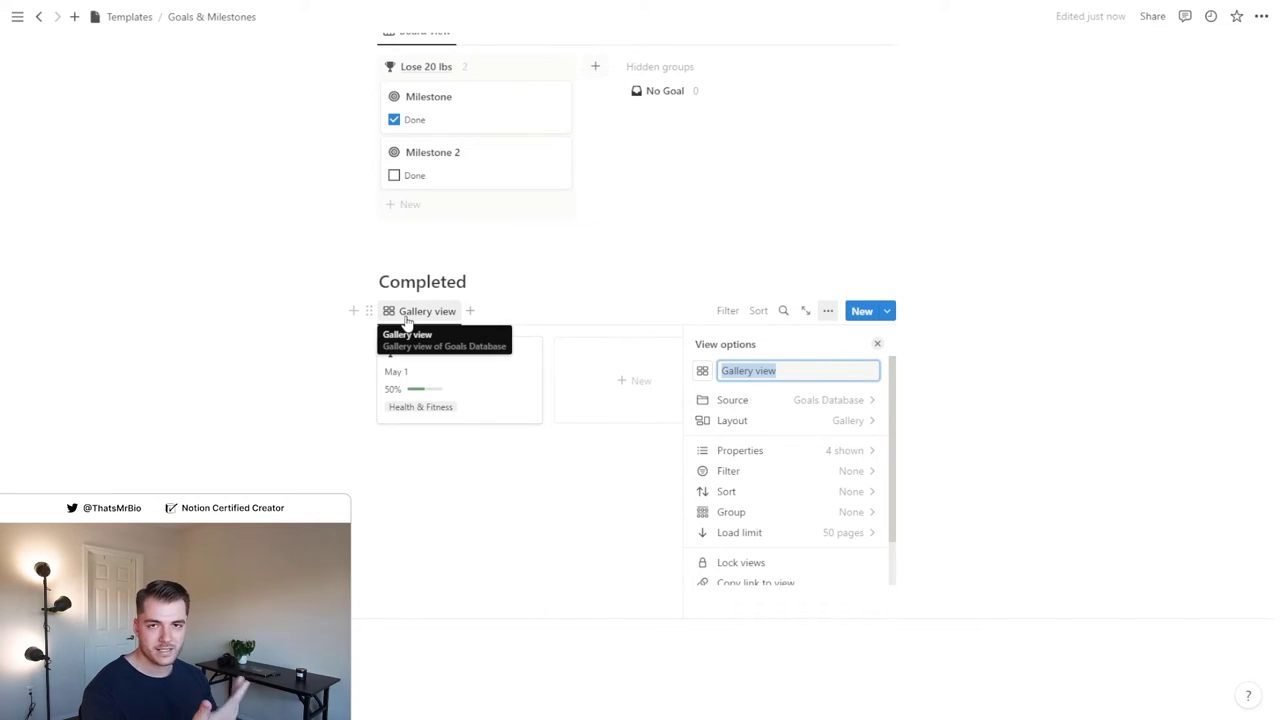
pyautogui.write('Completed')
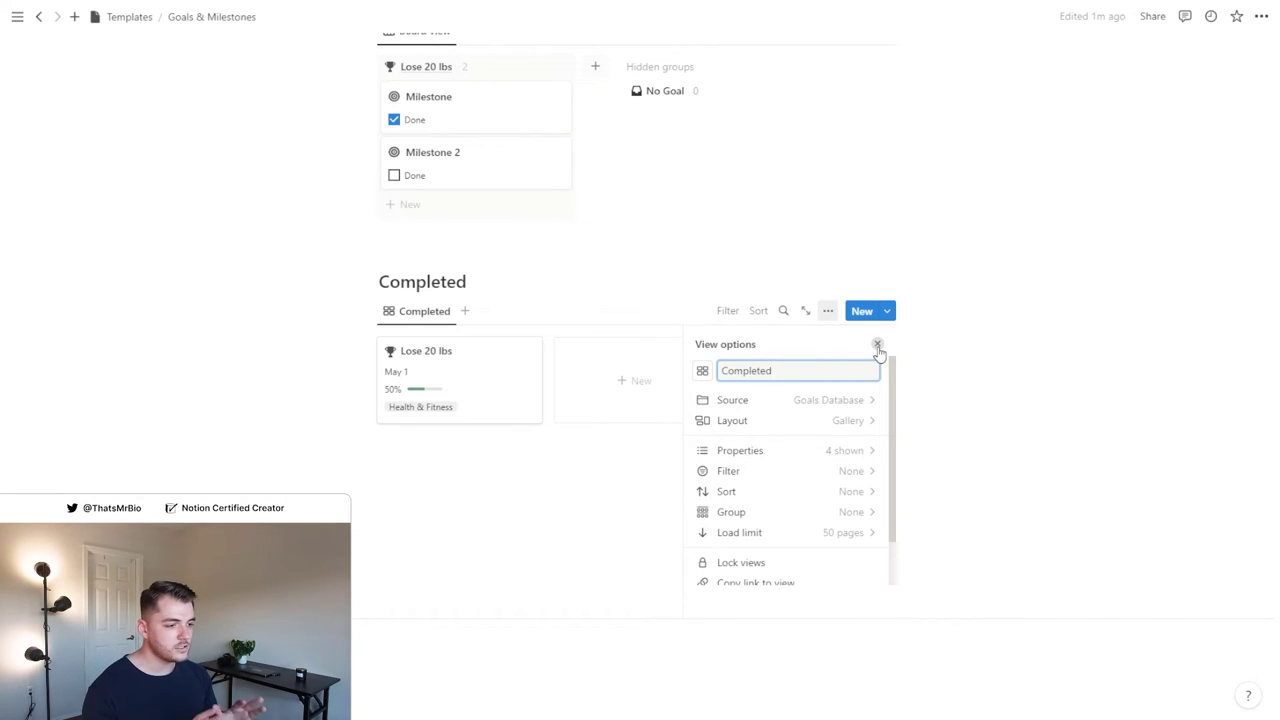
pyautogui.click(823, 481)
pyautogui.click(801, 422)
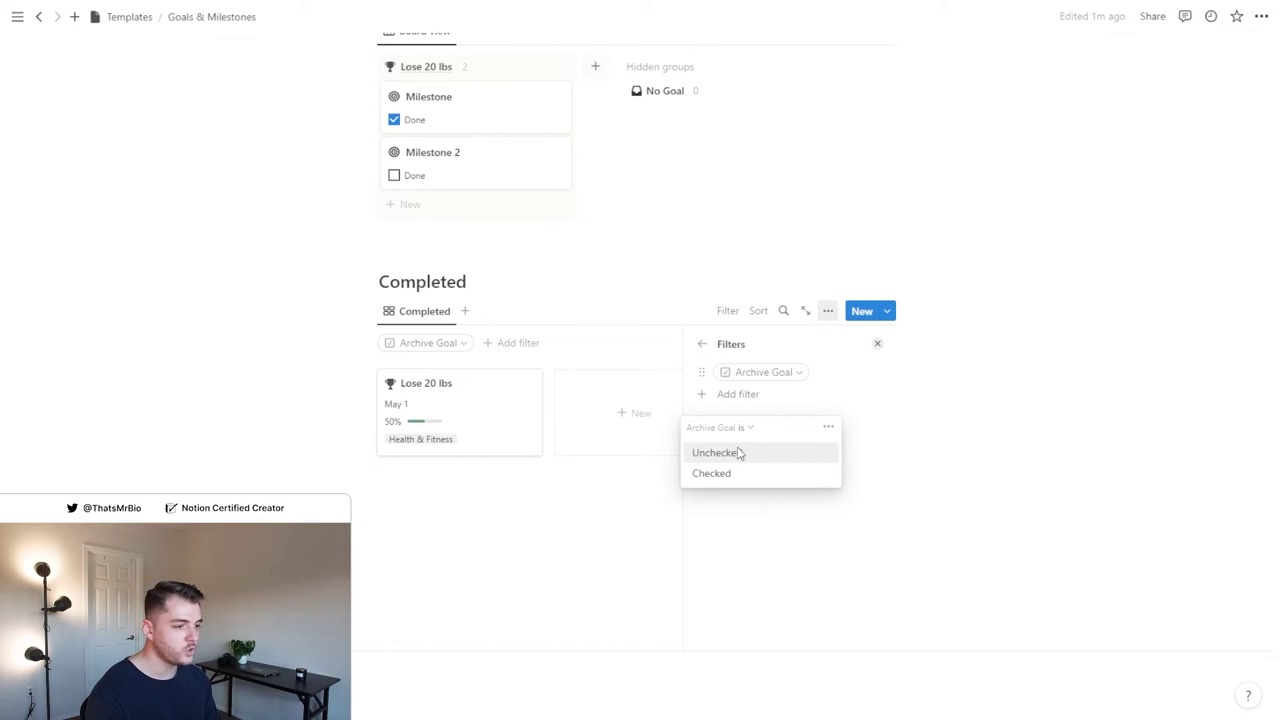
pyautogui.click(711, 473)
# Tick Milestone 2's Done box so the Lose 20 lbs goal reaches 100%
pyautogui.scroll(5, 786, 531)
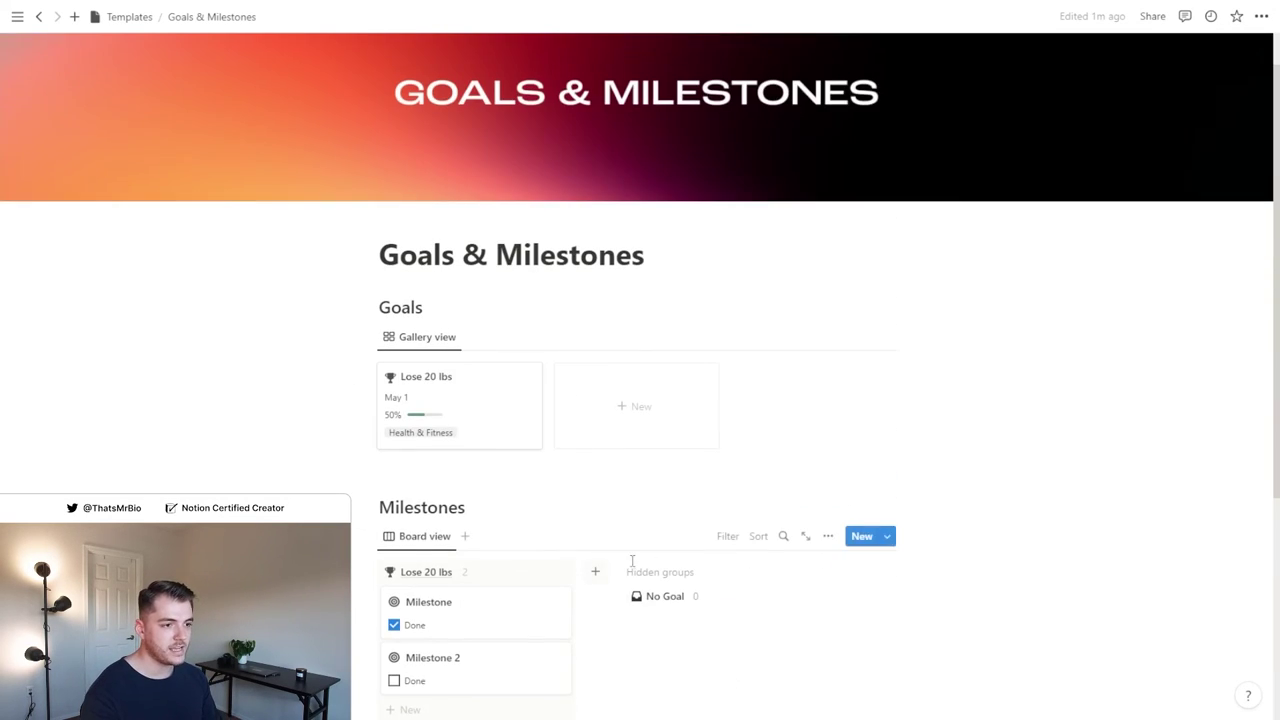
pyautogui.click(499, 440)
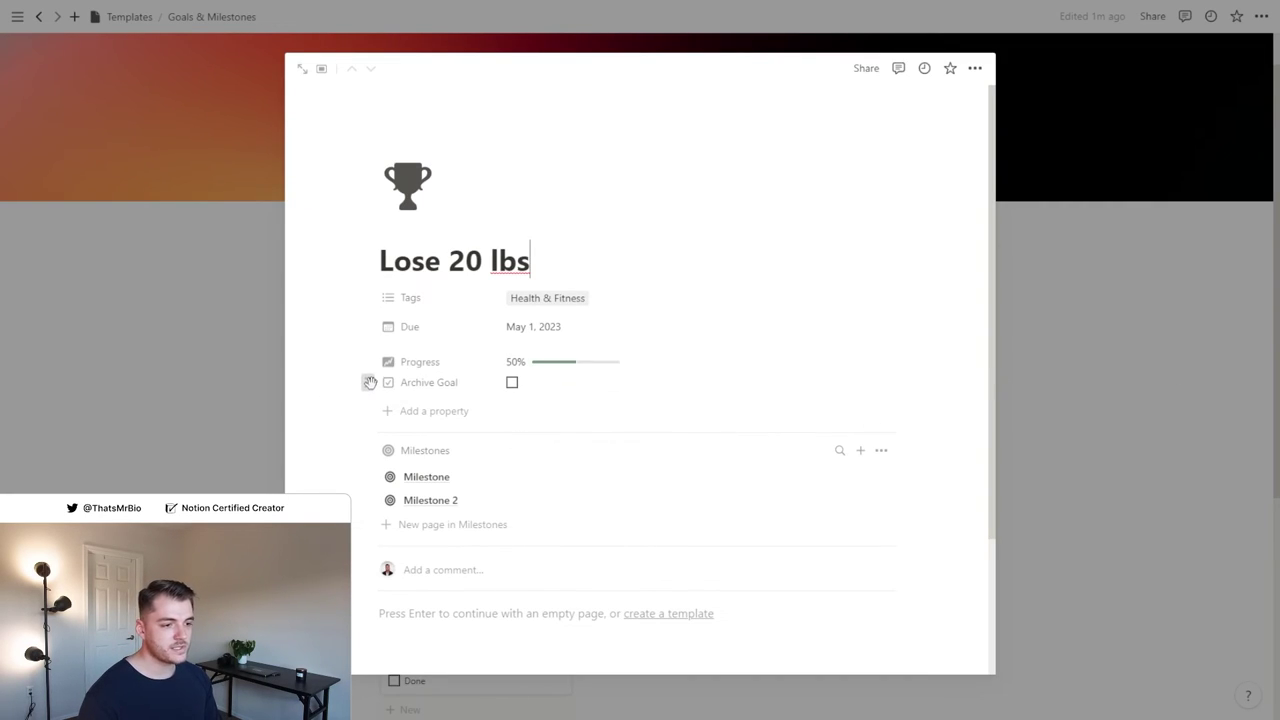
pyautogui.click(146, 352)
pyautogui.scroll(-3, 504, 425)
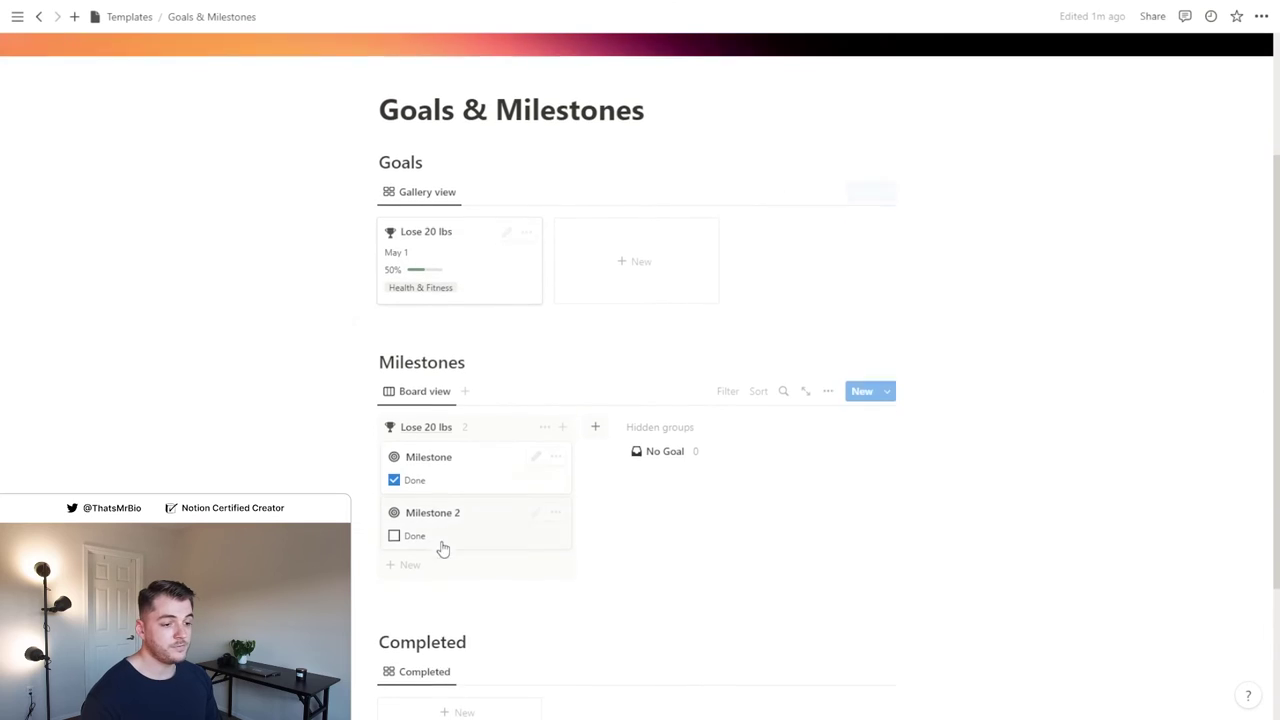
pyautogui.click(396, 534)
# Check Archive Goal on the Lose 20 lbs goal page
pyautogui.scroll(3, 470, 430)
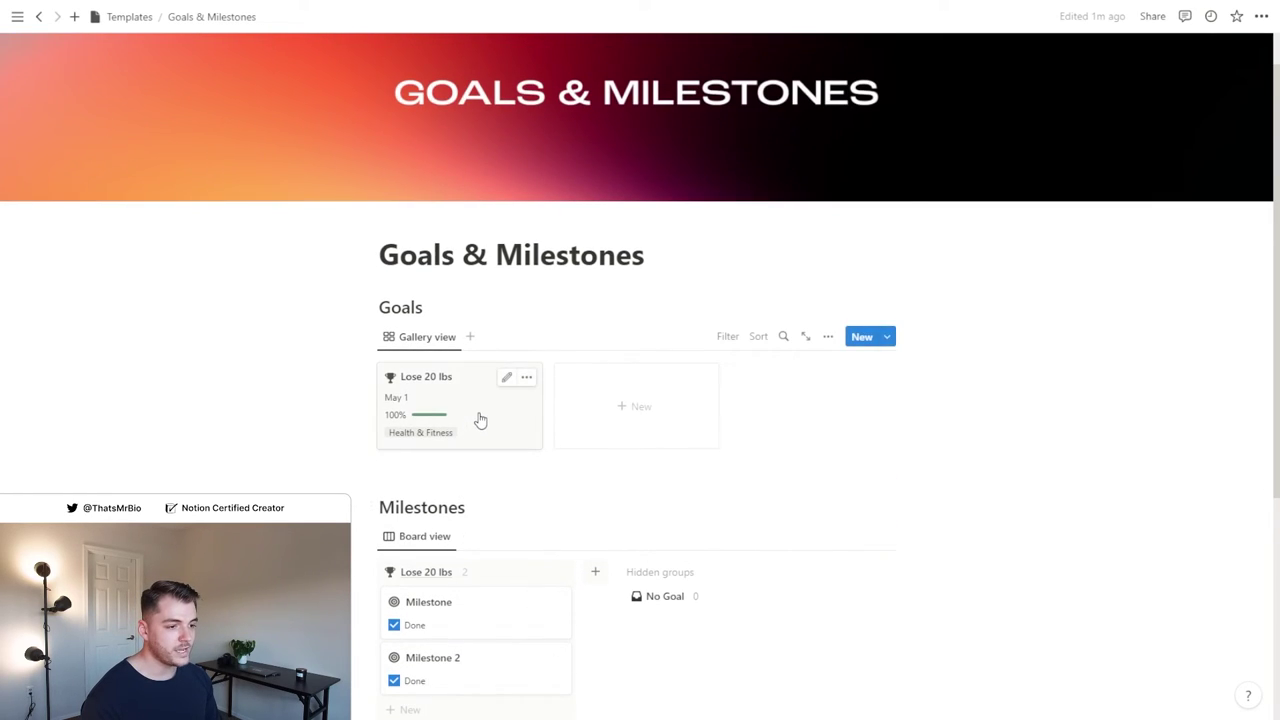
pyautogui.click(480, 420)
pyautogui.click(512, 386)
pyautogui.click(1063, 403)
pyautogui.scroll(-5, 860, 446)
pyautogui.scroll(-2, 700, 455)
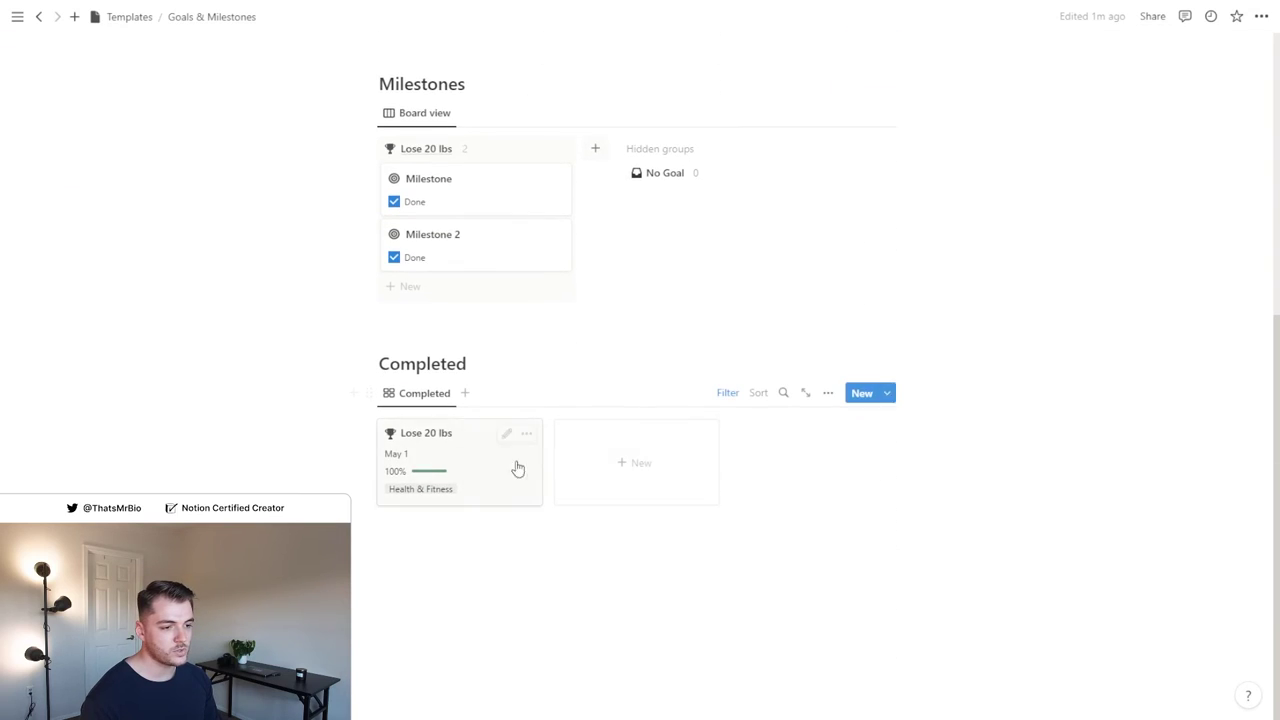
pyautogui.scroll(5, 611, 435)
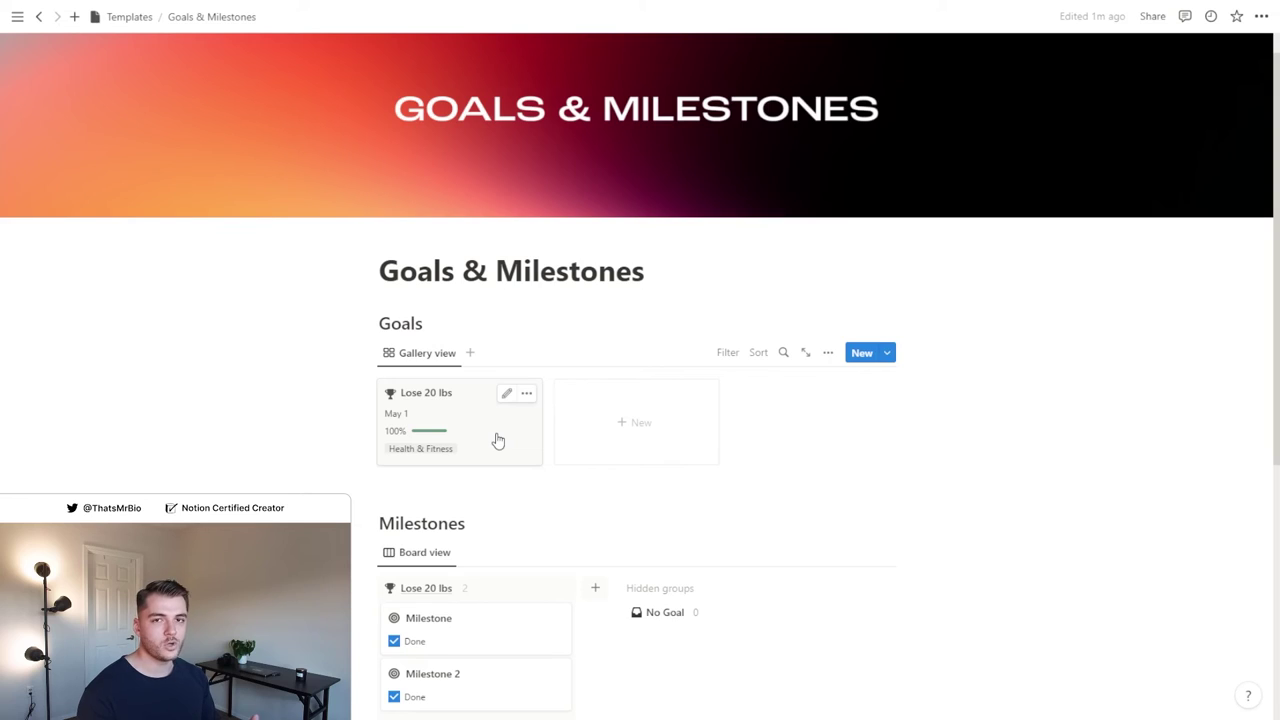
# Filter the Goals gallery to Archive Goal: Unchecked
pyautogui.click(737, 361)
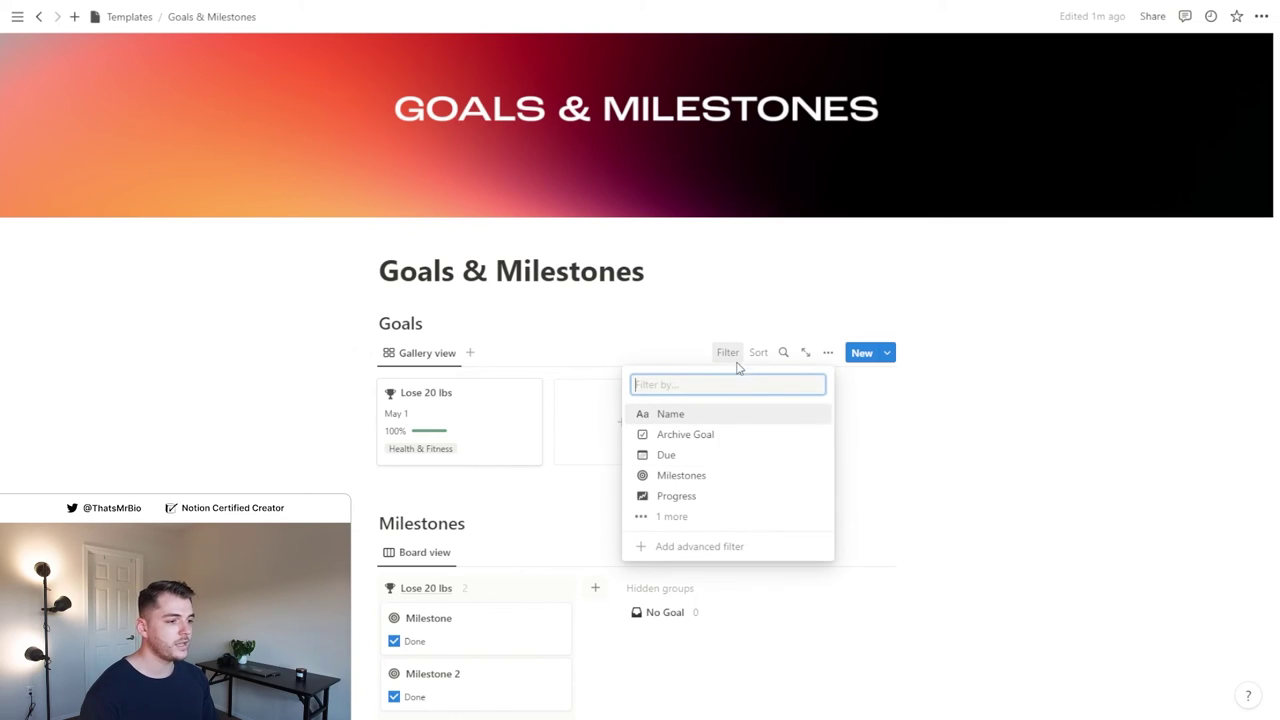
pyautogui.click(705, 437)
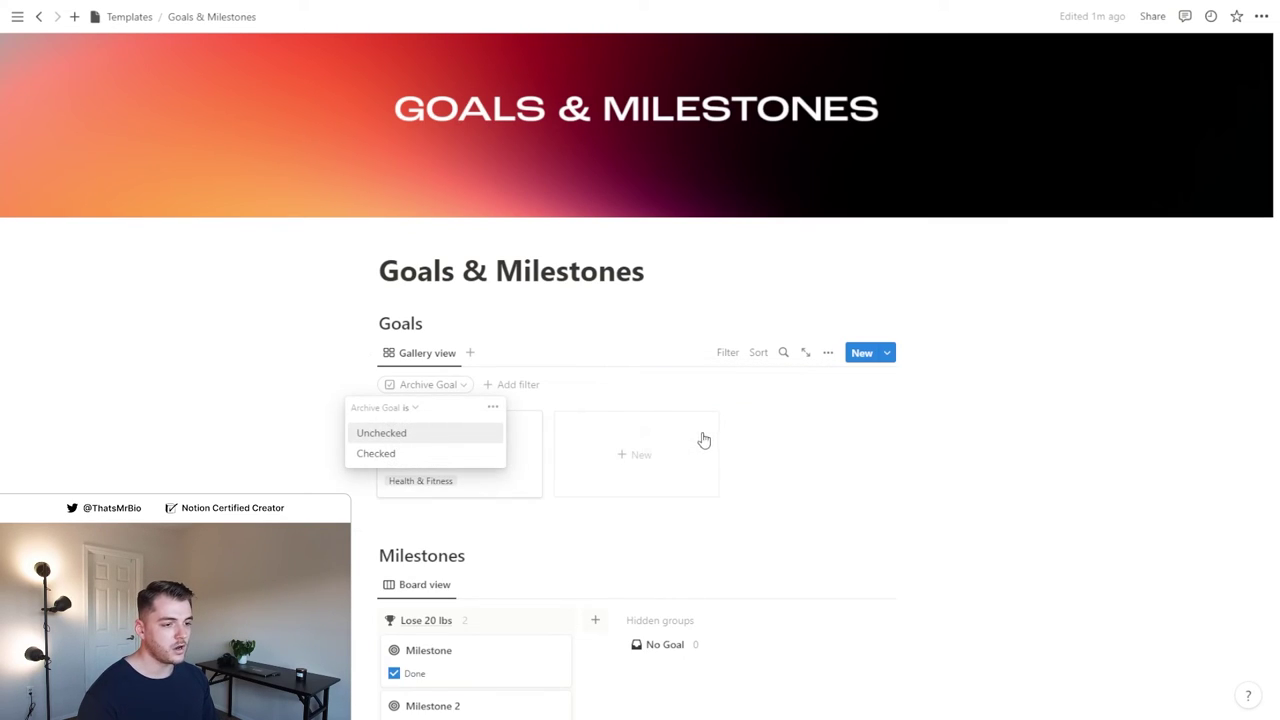
pyautogui.click(417, 438)
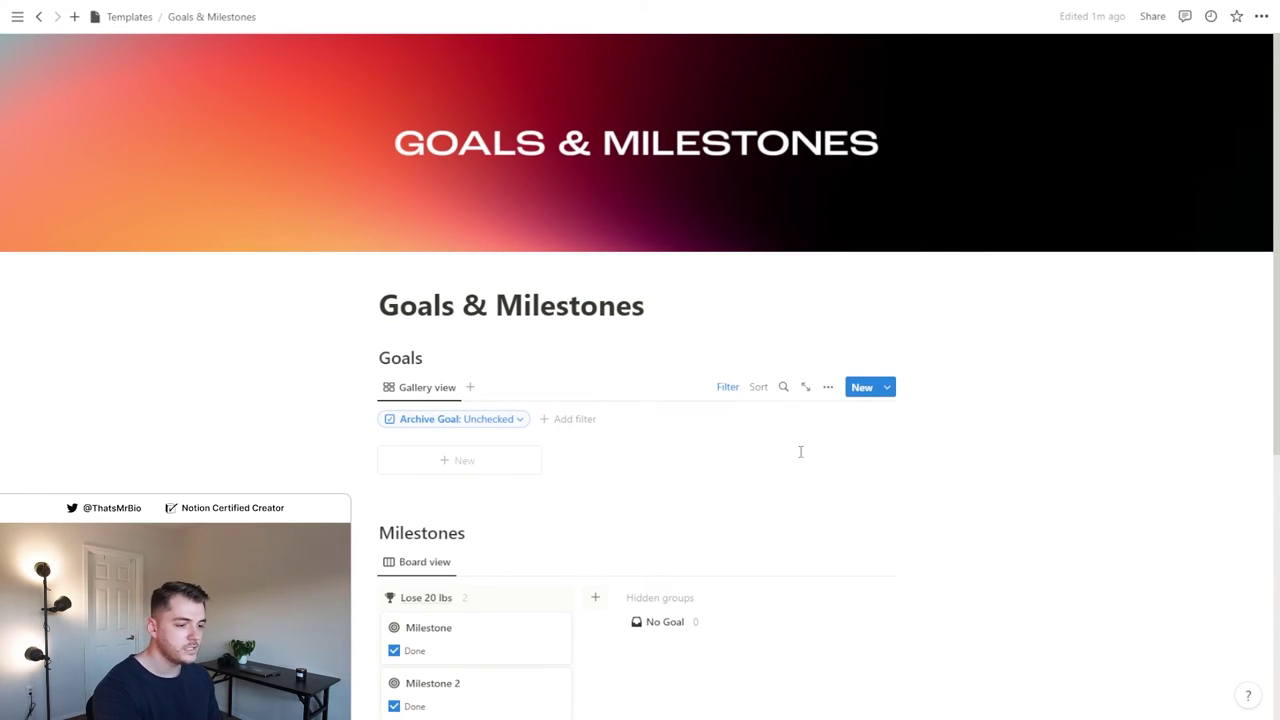
pyautogui.scroll(-5, 800, 452)
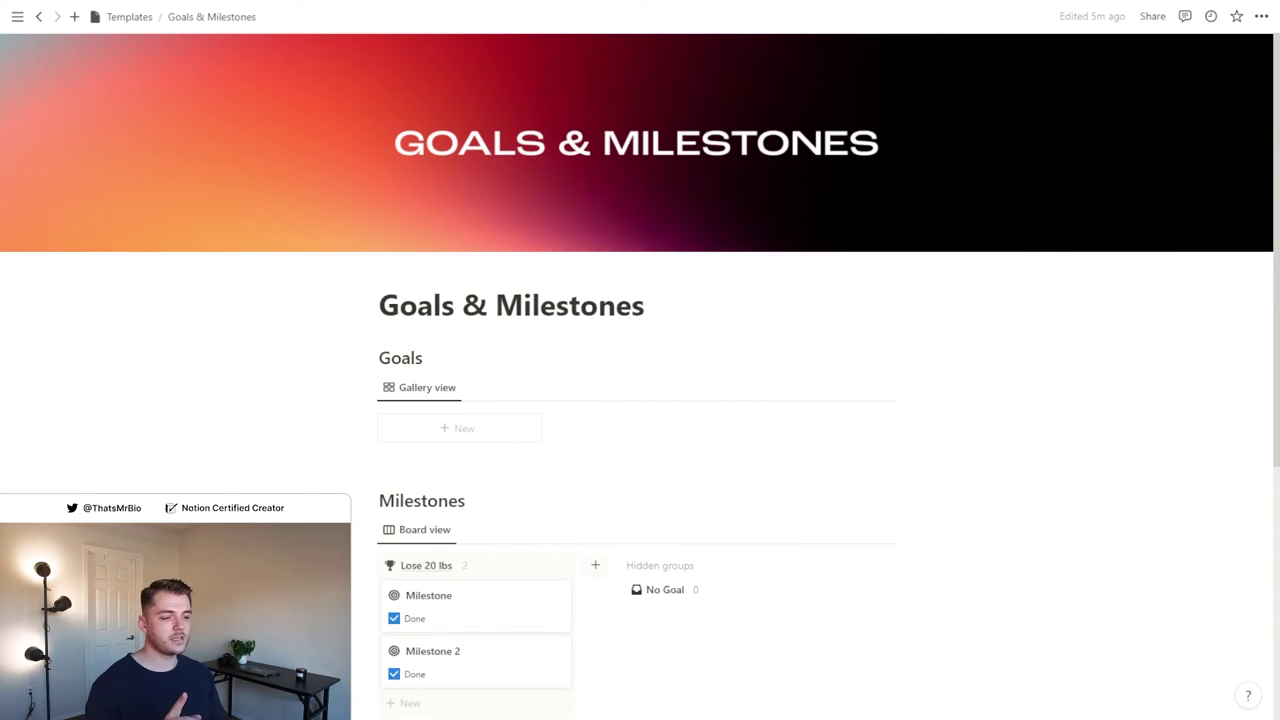
# Delete the Lose 20 lbs group and its milestones from the Milestones board
pyautogui.scroll(-3, 640, 370)
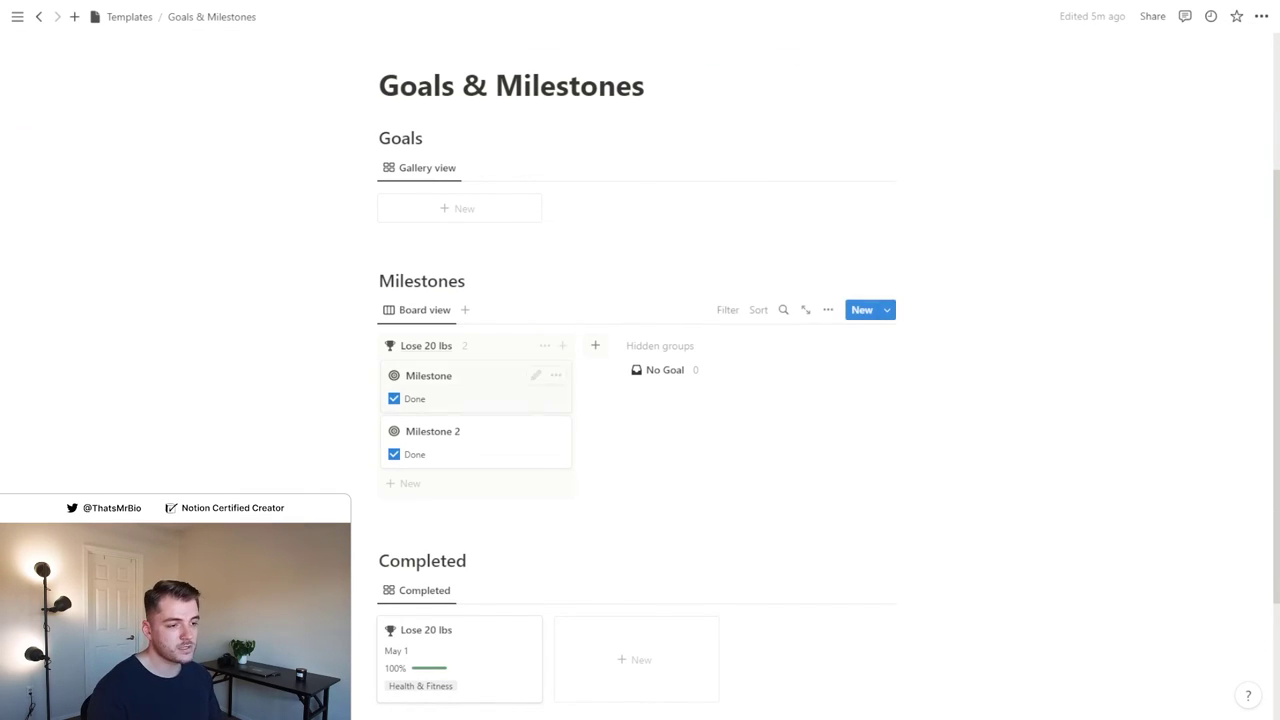
pyautogui.click(544, 345)
pyautogui.click(513, 400)
pyautogui.click(677, 371)
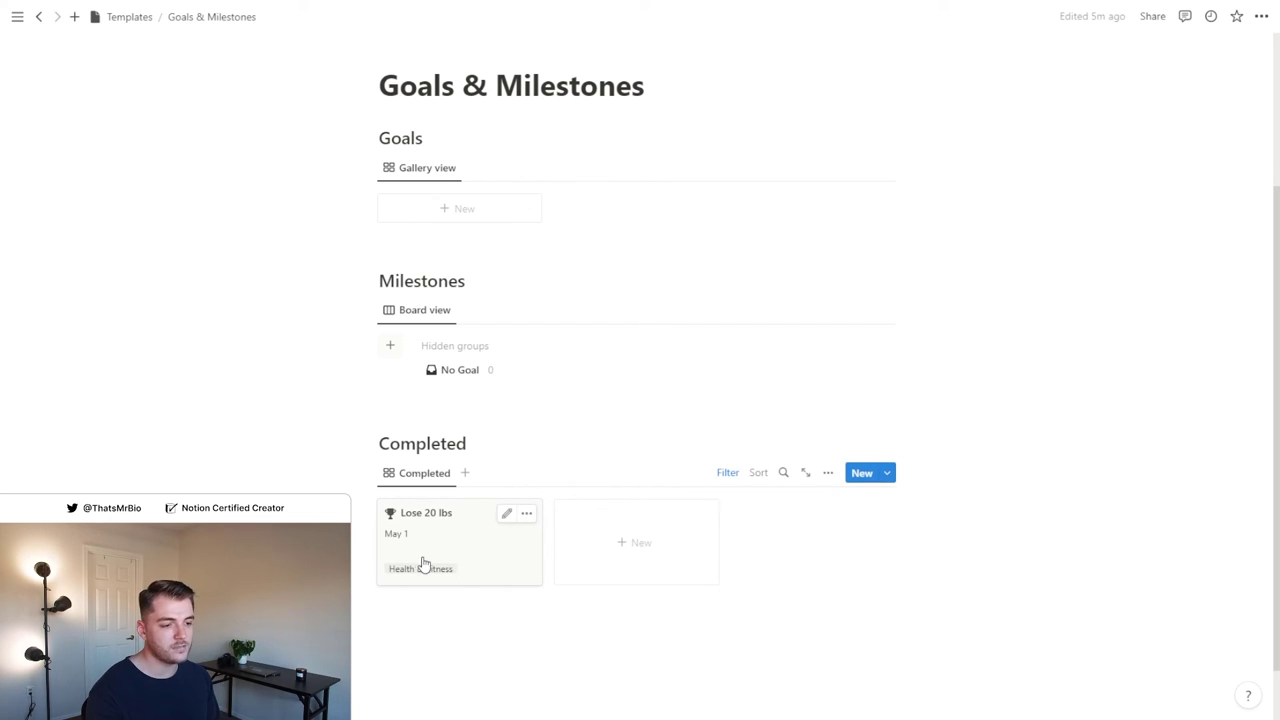
# Hide the Progress property on the Completed gallery's cards
pyautogui.click(827, 478)
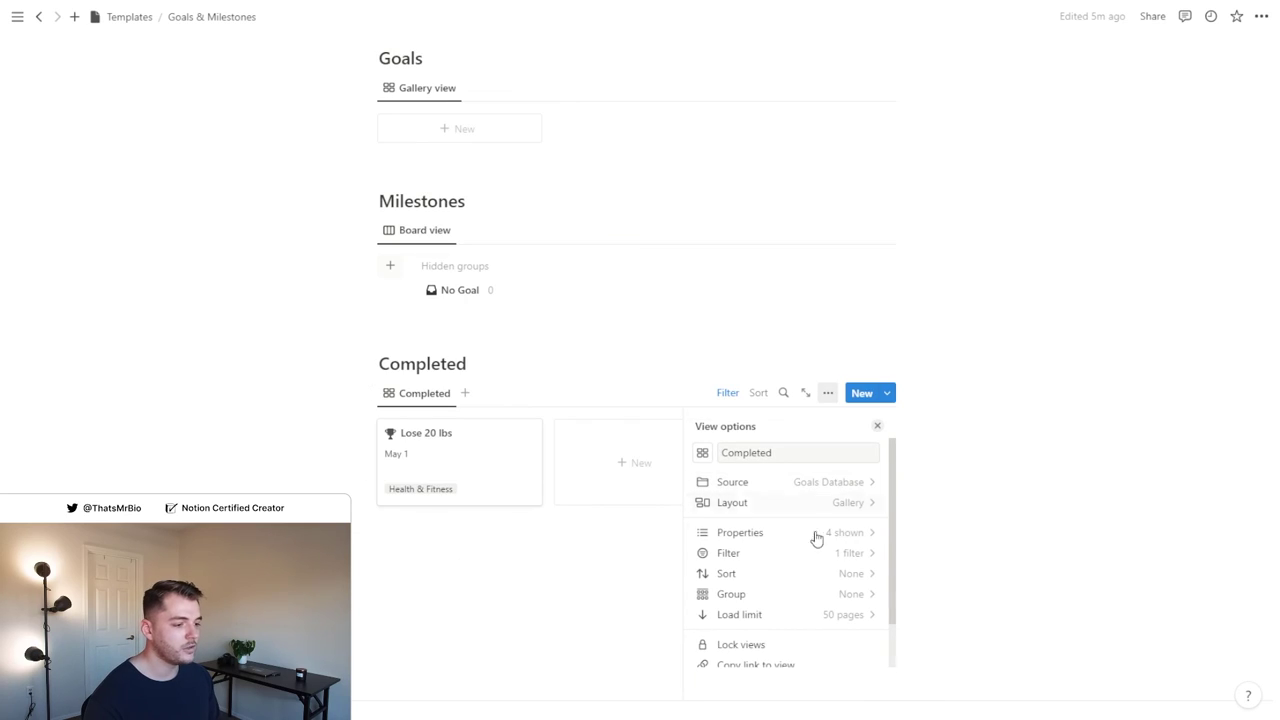
pyautogui.click(813, 537)
pyautogui.click(813, 537)
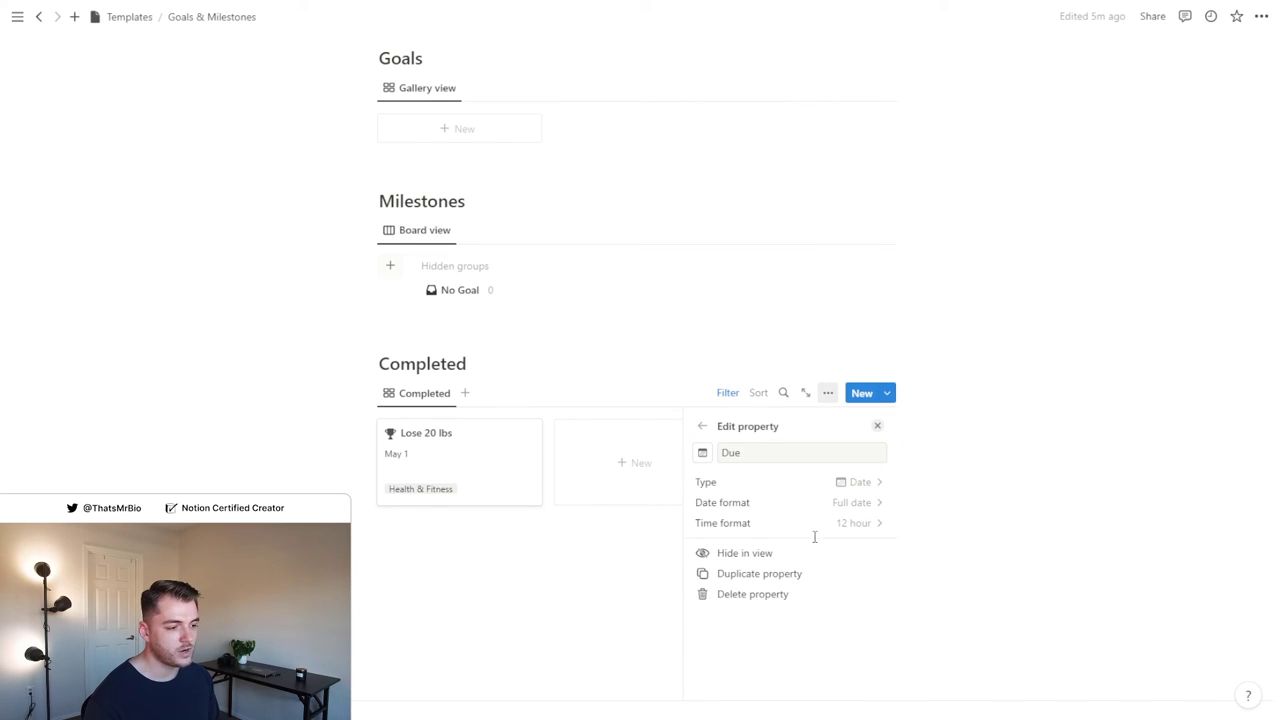
pyautogui.click(702, 426)
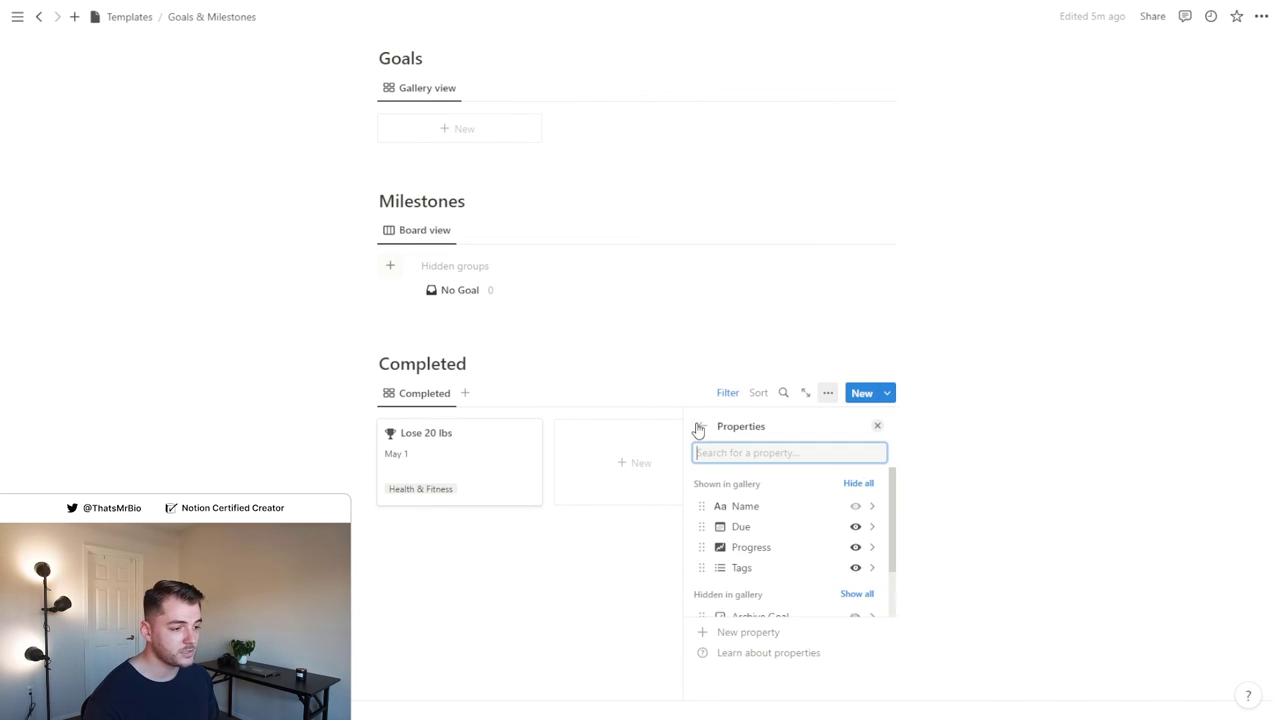
pyautogui.click(855, 547)
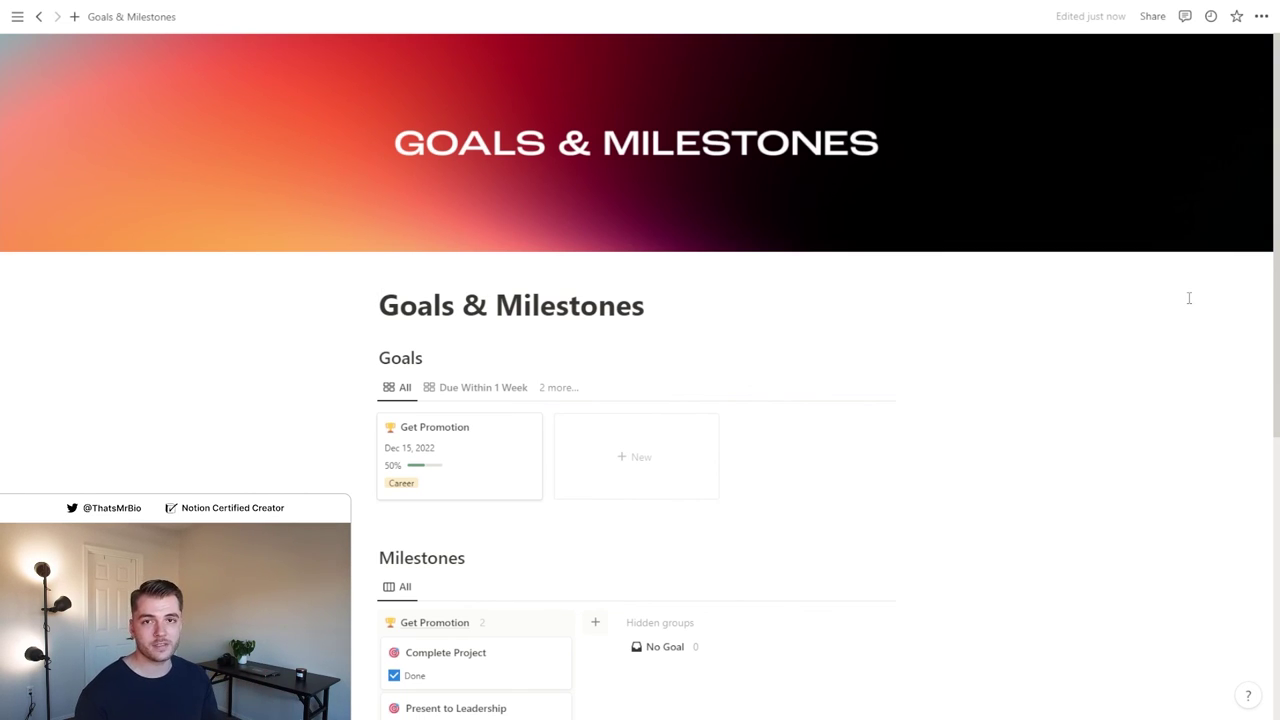
pyautogui.scroll(-5, 1189, 297)
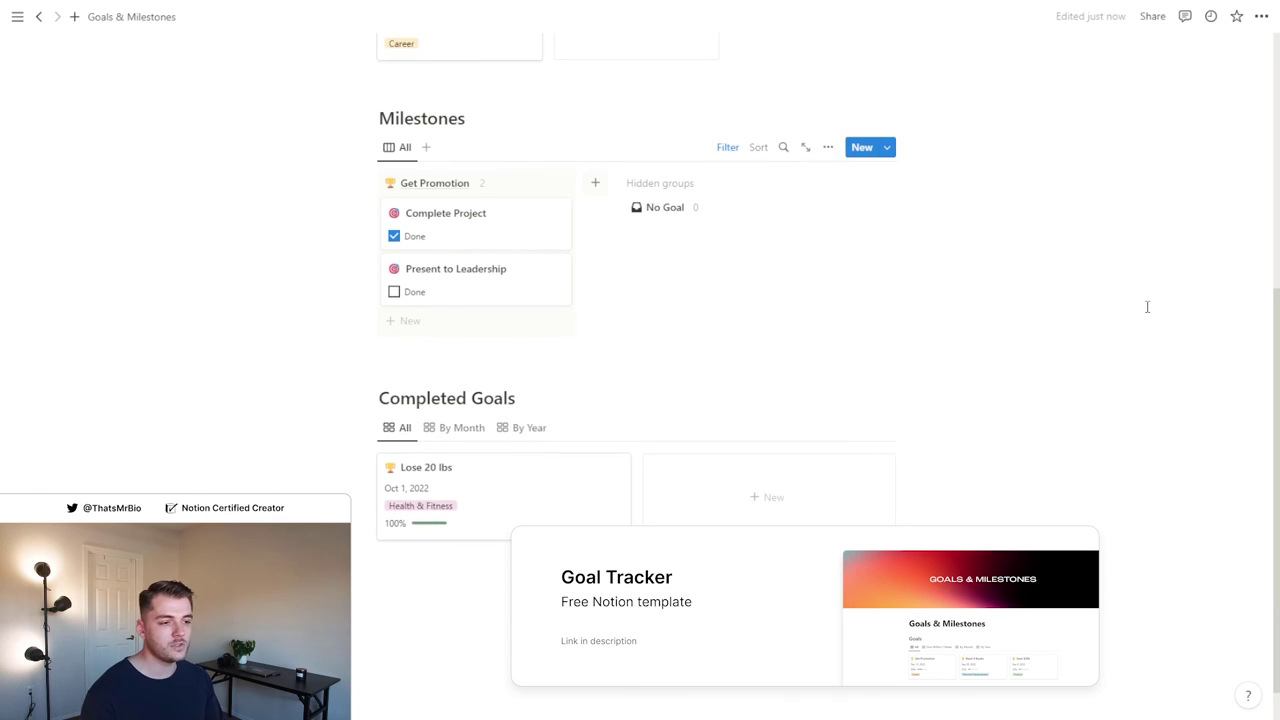
pyautogui.scroll(4, 1147, 307)
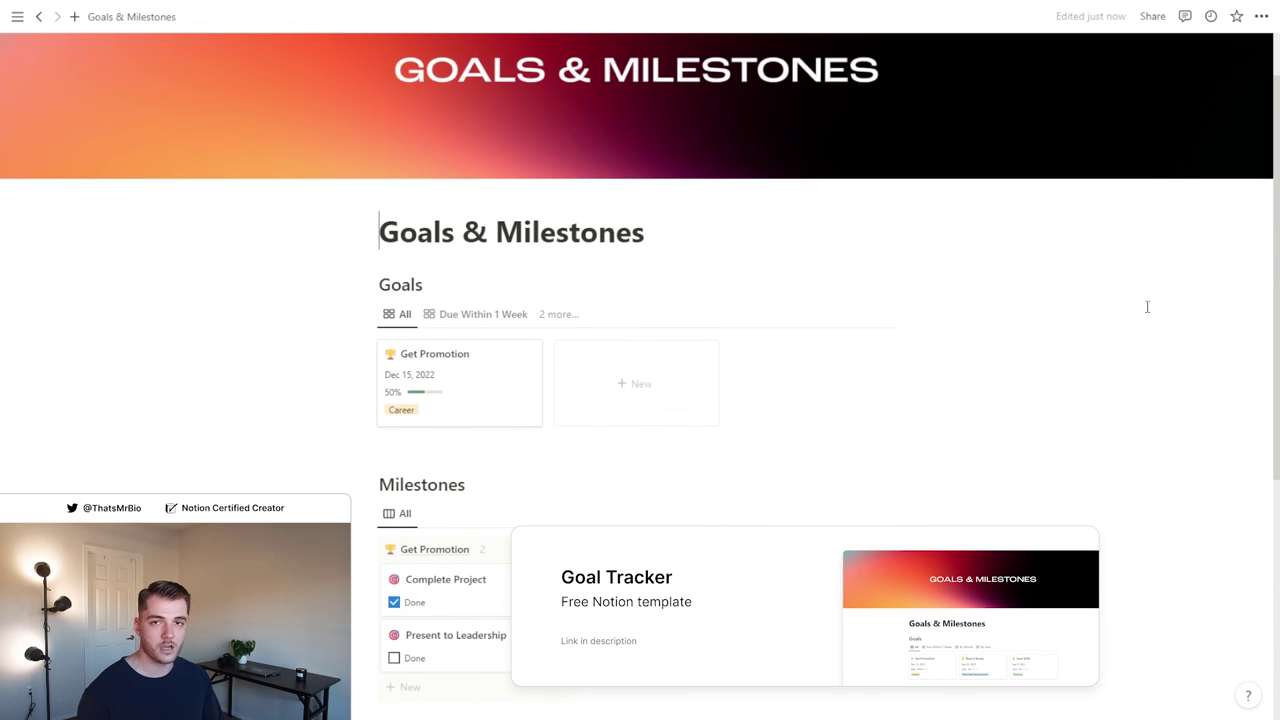
pyautogui.scroll(1, 1147, 307)
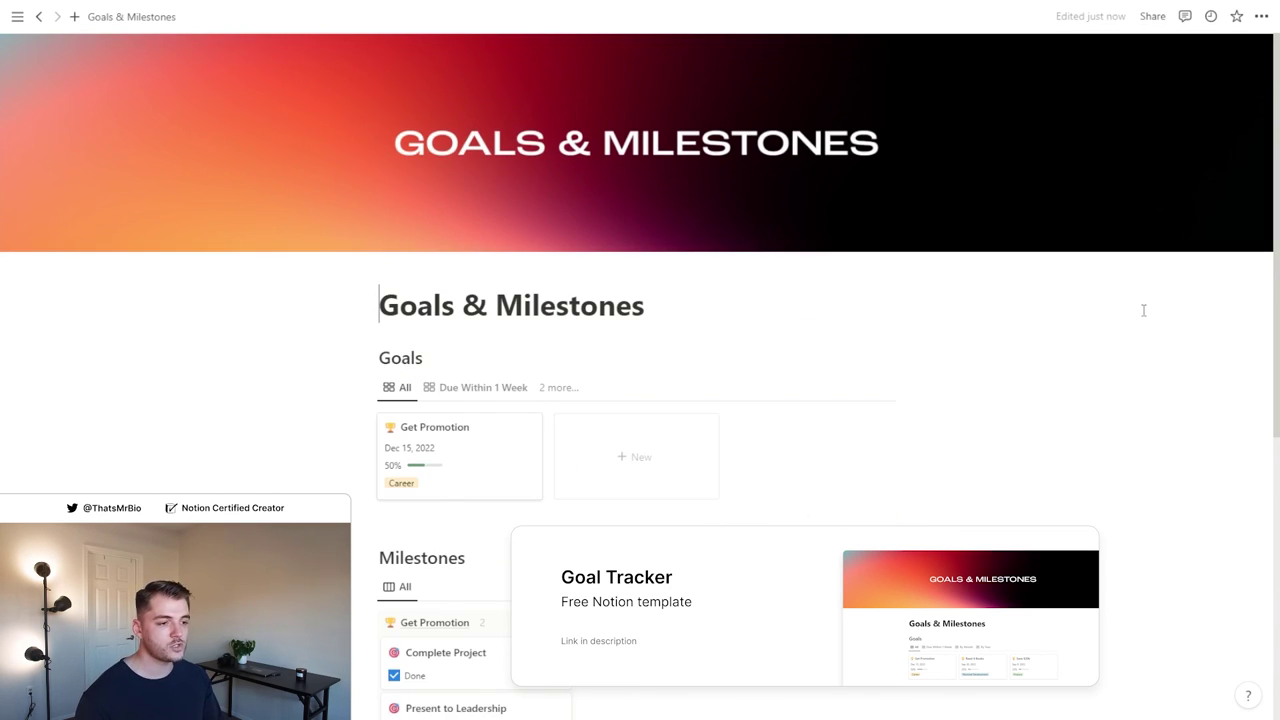